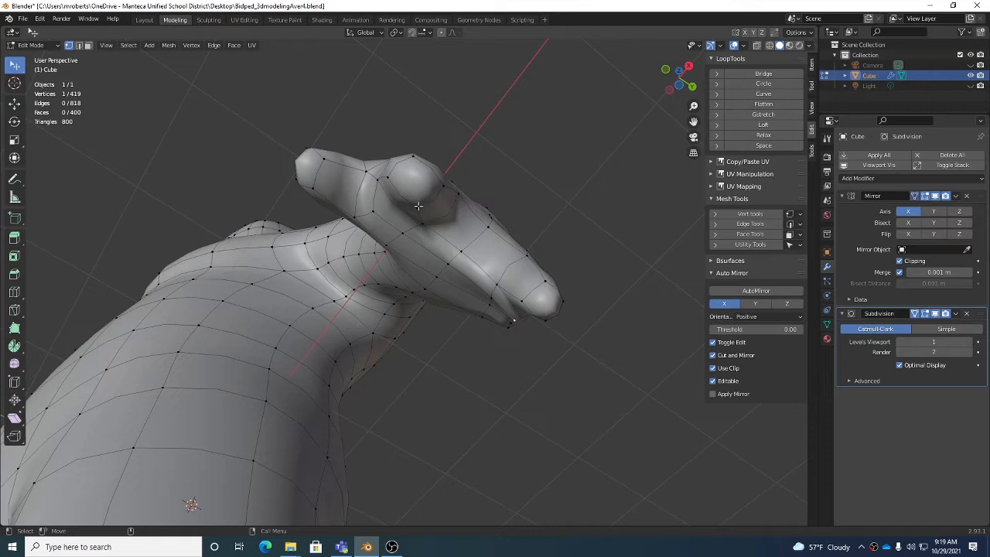
Switch to edge selection and move an edge at the rim of the eye bulge on the head.
{"action": "key", "text": "2"}
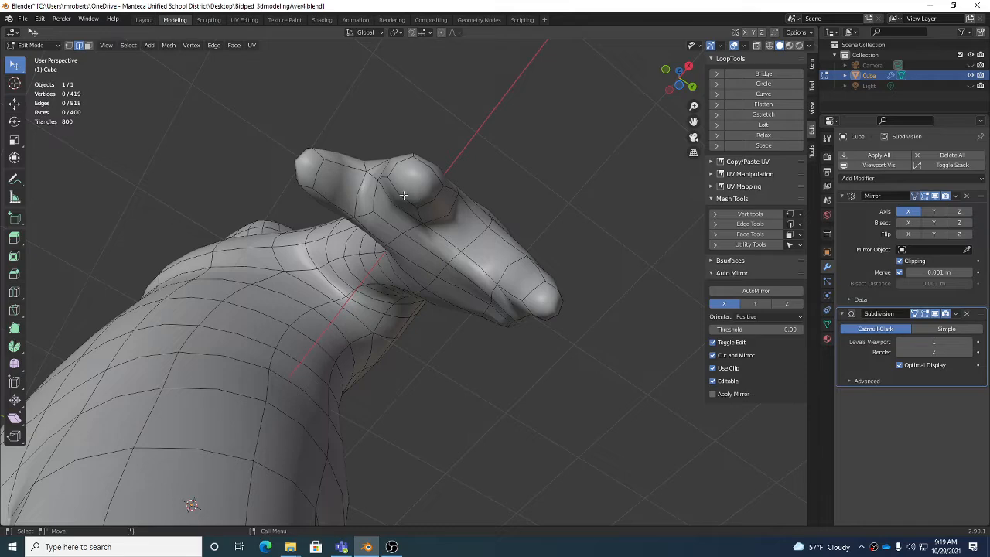
{"action": "left_click_drag", "start_coordinate": [407, 194], "coordinate": [401, 166]}
{"action": "middle_click_drag", "start_coordinate": [427, 168], "coordinate": [555, 222]}
Add two loop cuts around the front finger of the hand, one mid-finger and one nearer the tip.
{"action": "left_click_drag", "start_coordinate": [554, 221], "coordinate": [610, 228], "text": "alt"}
{"action": "left_click_drag", "start_coordinate": [431, 148], "coordinate": [452, 330], "text": "alt"}
{"action": "scroll", "coordinate": [520, 226], "scroll_direction": "down", "scroll_amount": 5}
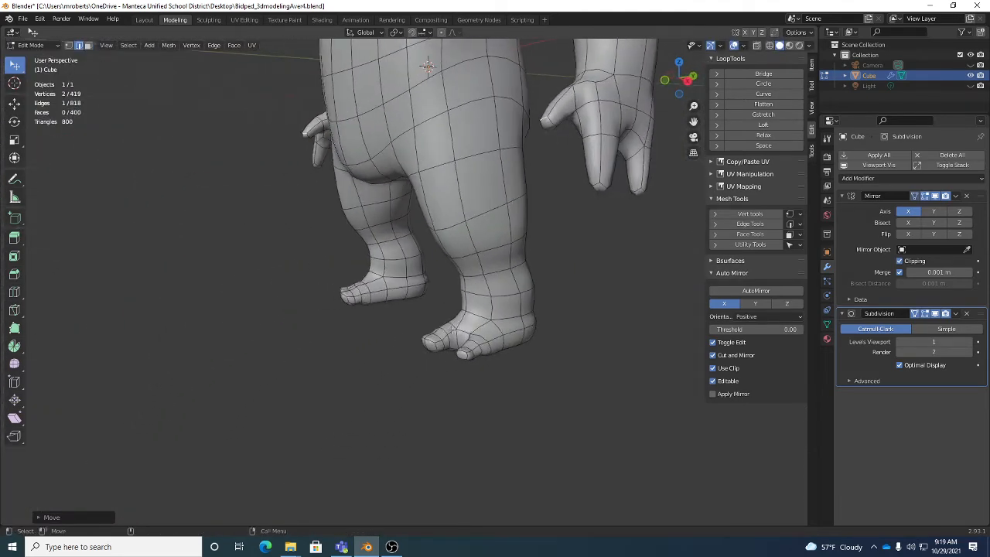
{"action": "middle_click_drag", "start_coordinate": [590, 223], "coordinate": [517, 316], "text": "shift"}
{"action": "middle_click_drag", "start_coordinate": [517, 316], "coordinate": [567, 234]}
{"action": "scroll", "coordinate": [567, 234], "scroll_direction": "up", "scroll_amount": 2}
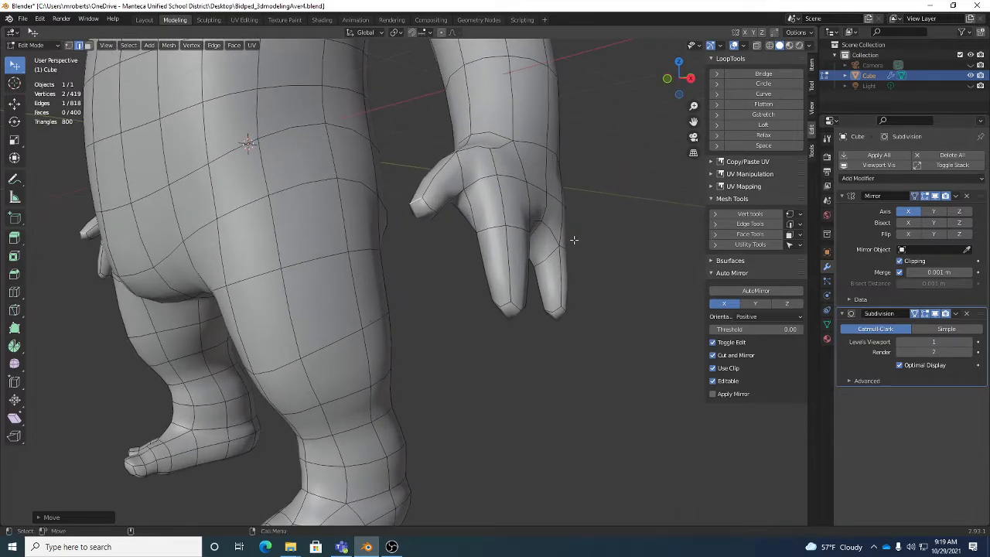
{"action": "key", "text": "ctrl+r"}
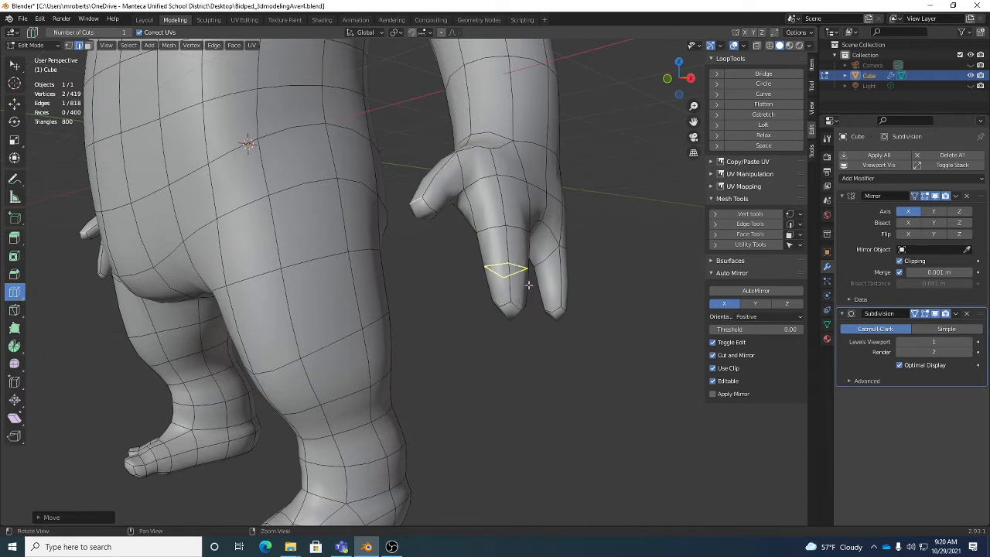
{"action": "scroll", "coordinate": [528, 284], "scroll_direction": "up", "scroll_amount": 4}
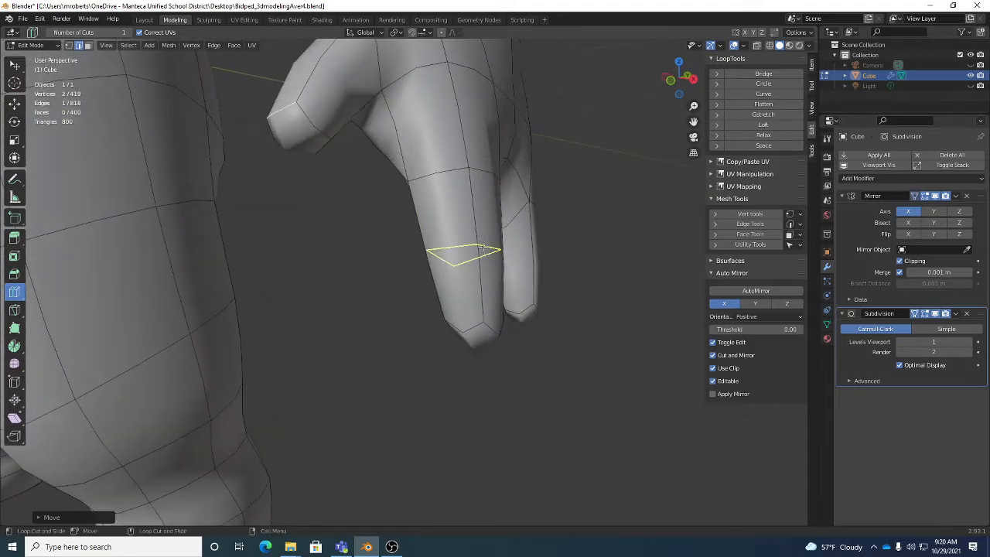
{"action": "mouse_move", "coordinate": [484, 243]}
{"action": "left_mouse_down"}
{"action": "mouse_move", "coordinate": [484, 186]}
{"action": "mouse_move", "coordinate": [470, 241]}
{"action": "left_mouse_up"}
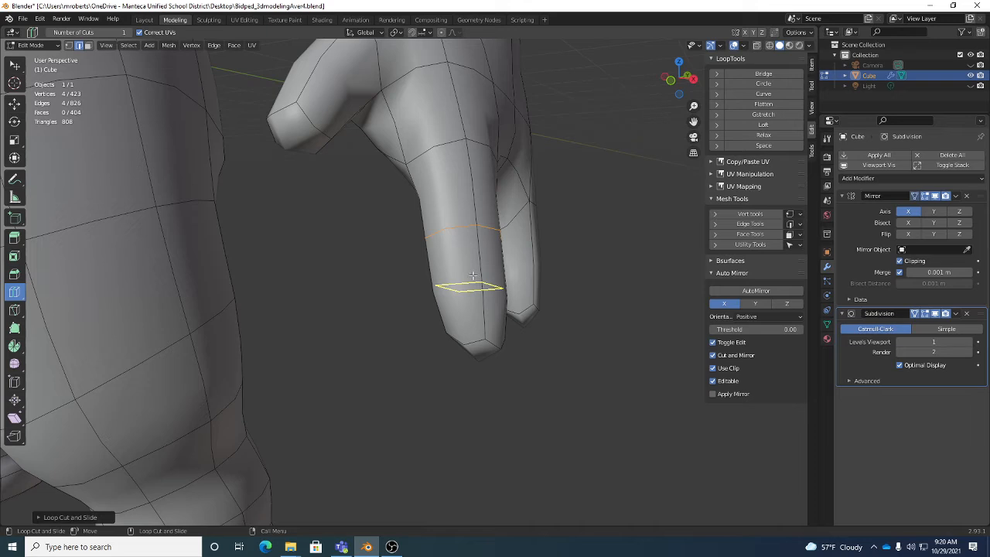
{"action": "left_click", "coordinate": [473, 276]}
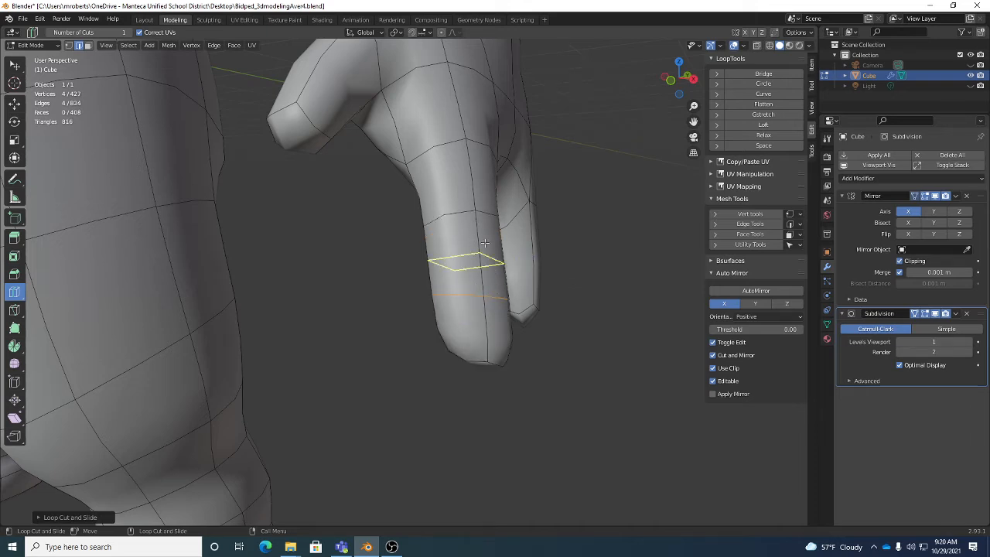
Scale the front finger's lower edge loop down to about 0.77 to narrow the finger there.
{"action": "middle_click_drag", "start_coordinate": [541, 315], "coordinate": [576, 319]}
{"action": "key", "text": "shift+space"}
{"action": "key", "text": "s"}
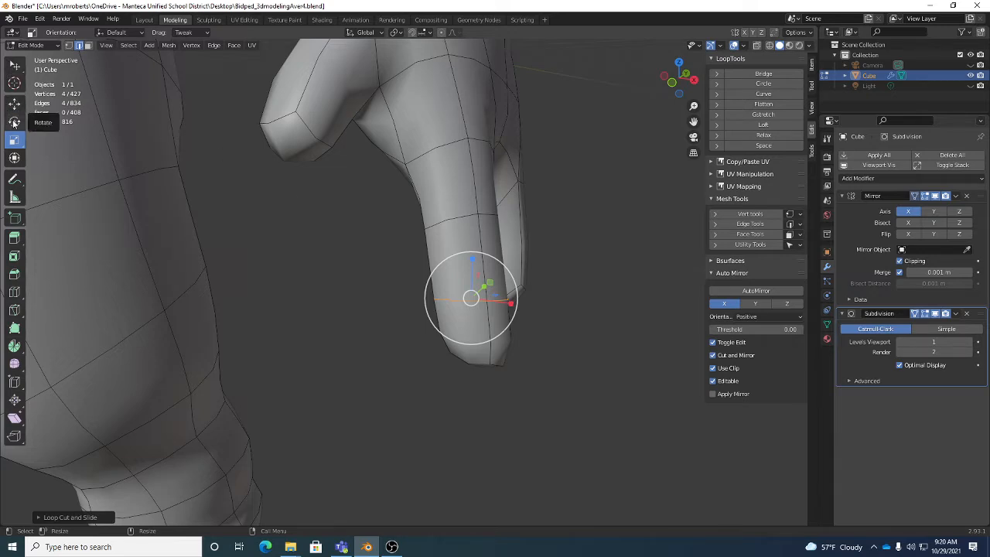
{"action": "middle_click_drag", "start_coordinate": [620, 303], "coordinate": [632, 301]}
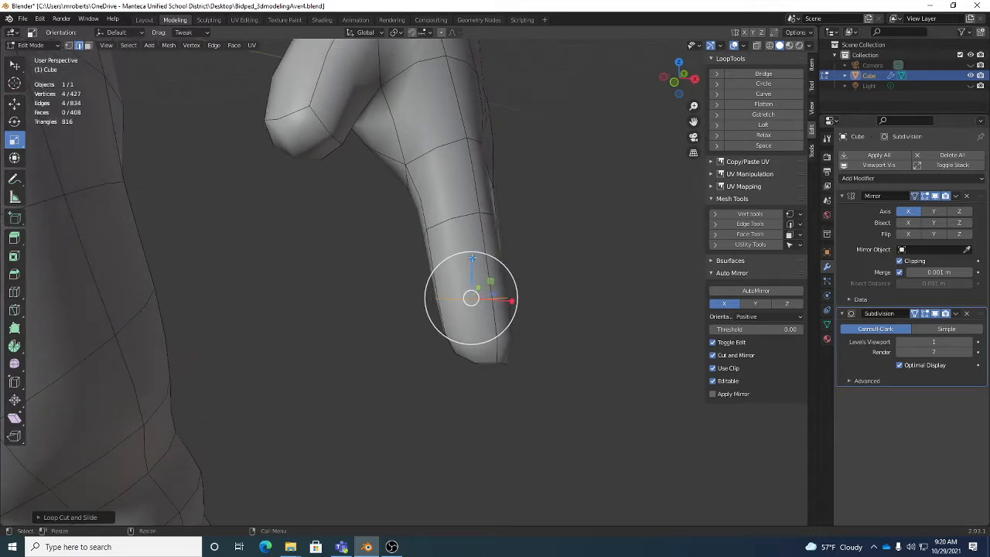
{"action": "middle_click_drag", "start_coordinate": [586, 301], "coordinate": [579, 278]}
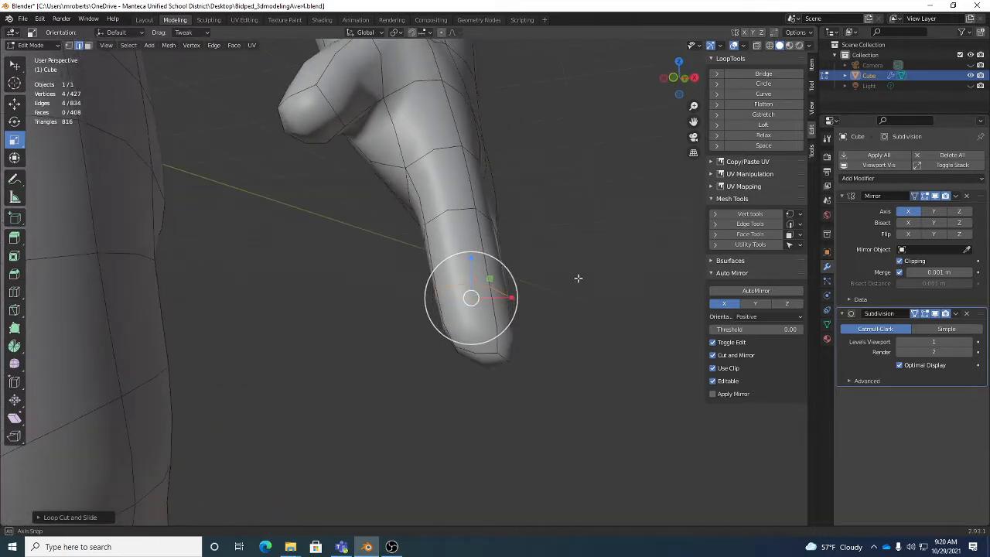
{"action": "middle_click_drag", "start_coordinate": [492, 282], "coordinate": [601, 323]}
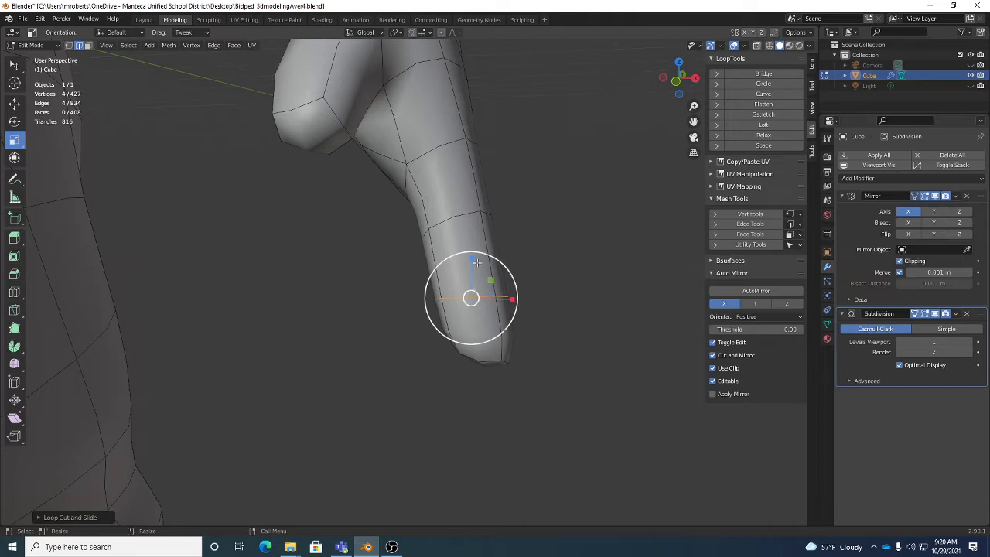
{"action": "mouse_move", "coordinate": [581, 287]}
{"action": "middle_mouse_down"}
{"action": "mouse_move", "coordinate": [506, 314]}
{"action": "mouse_move", "coordinate": [593, 291]}
{"action": "middle_mouse_up"}
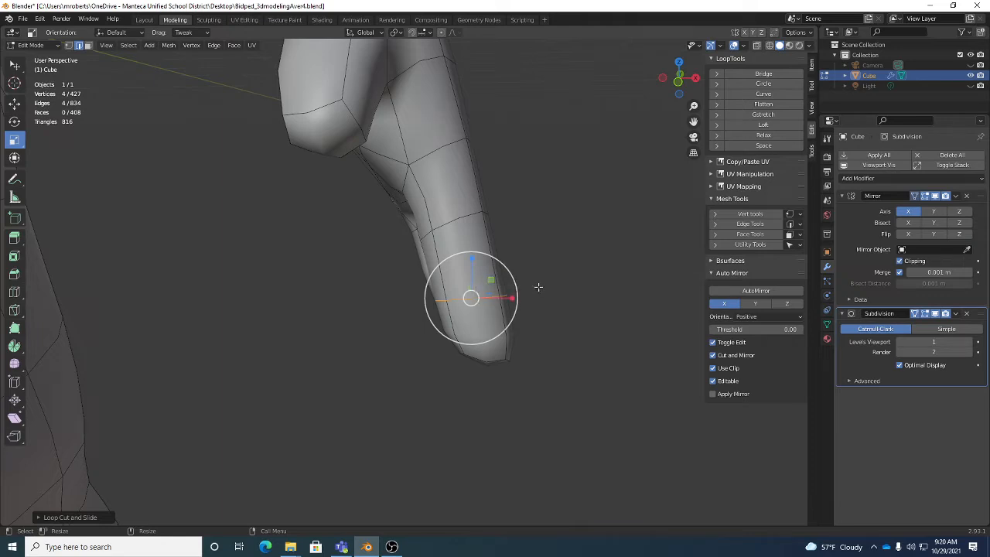
{"action": "middle_click_drag", "start_coordinate": [570, 290], "coordinate": [502, 261]}
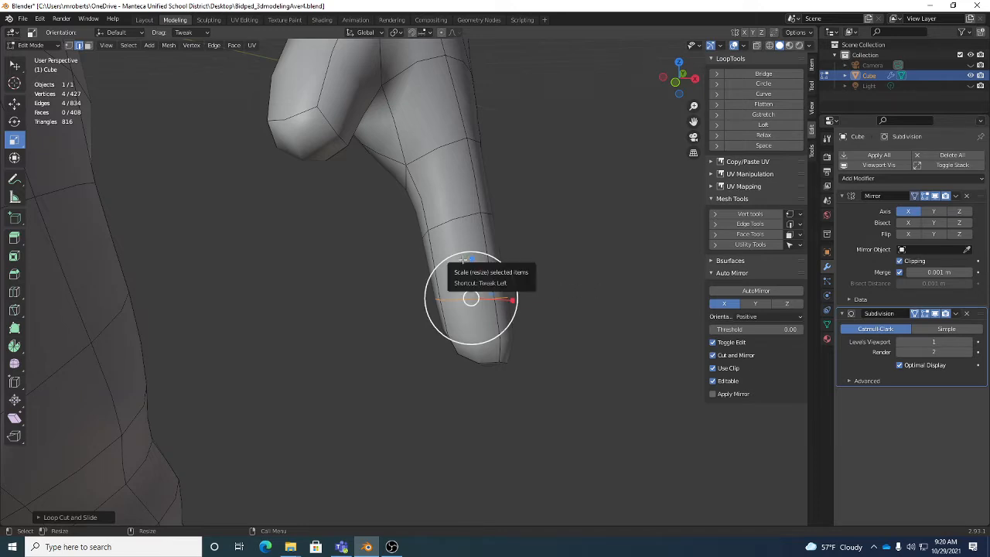
{"action": "mouse_move", "coordinate": [597, 276]}
{"action": "middle_mouse_down"}
{"action": "mouse_move", "coordinate": [576, 284]}
{"action": "mouse_move", "coordinate": [597, 281]}
{"action": "middle_mouse_up"}
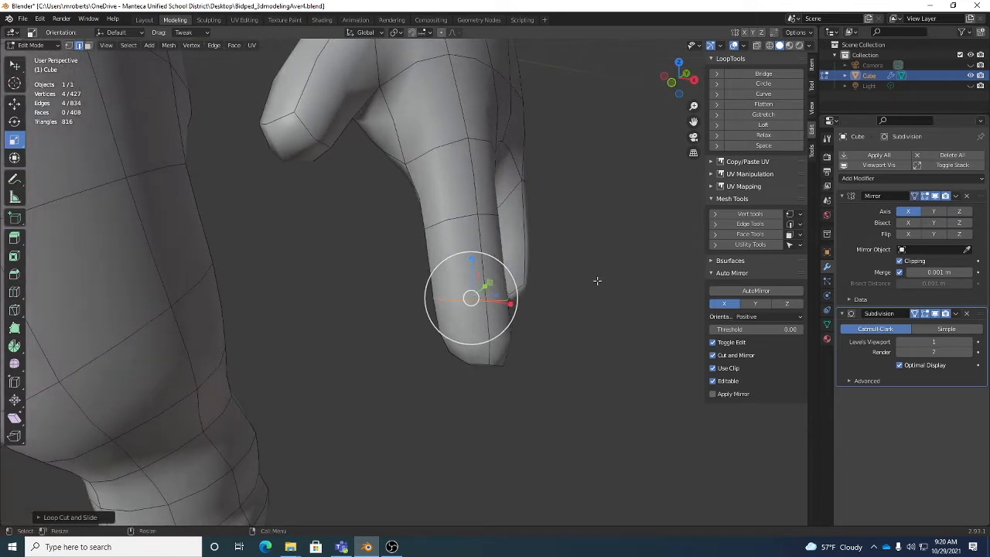
{"action": "key", "text": "s"}
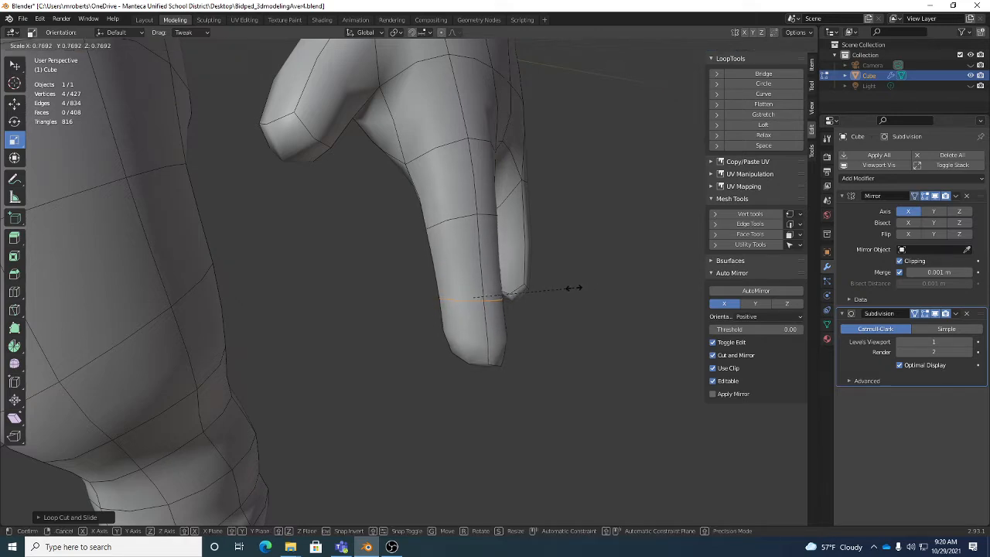
{"action": "left_click", "coordinate": [573, 288]}
Move the front finger's lower edge loop slightly toward the body to bend the finger.
{"action": "middle_click_drag", "start_coordinate": [574, 288], "coordinate": [590, 279]}
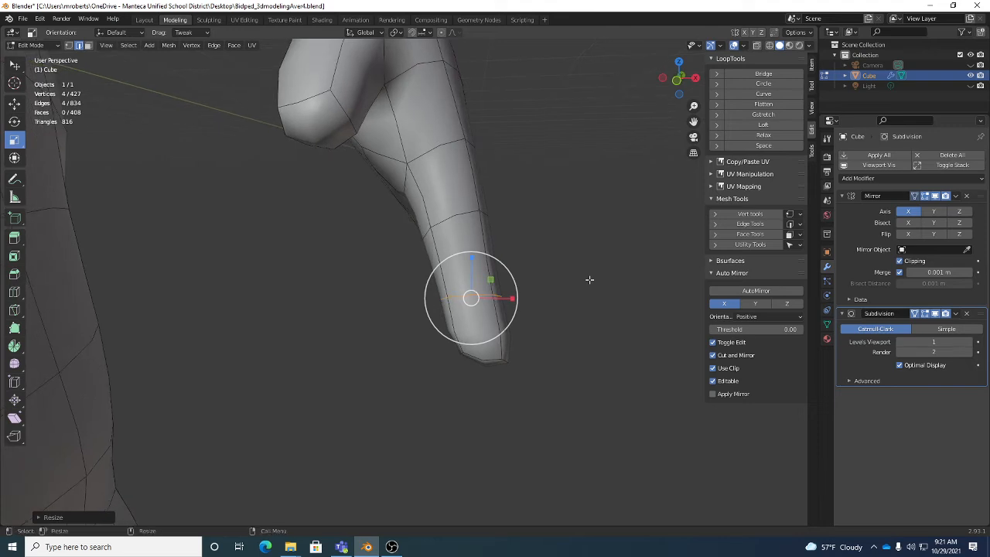
{"action": "key", "text": "shift+space"}
{"action": "key", "text": "g"}
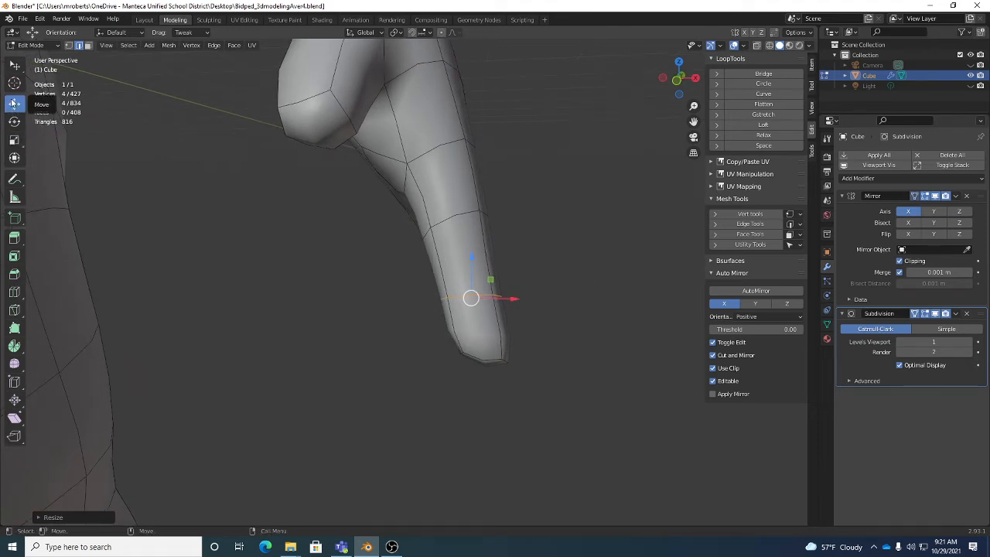
{"action": "key", "text": "g"}
{"action": "left_click", "coordinate": [557, 274]}
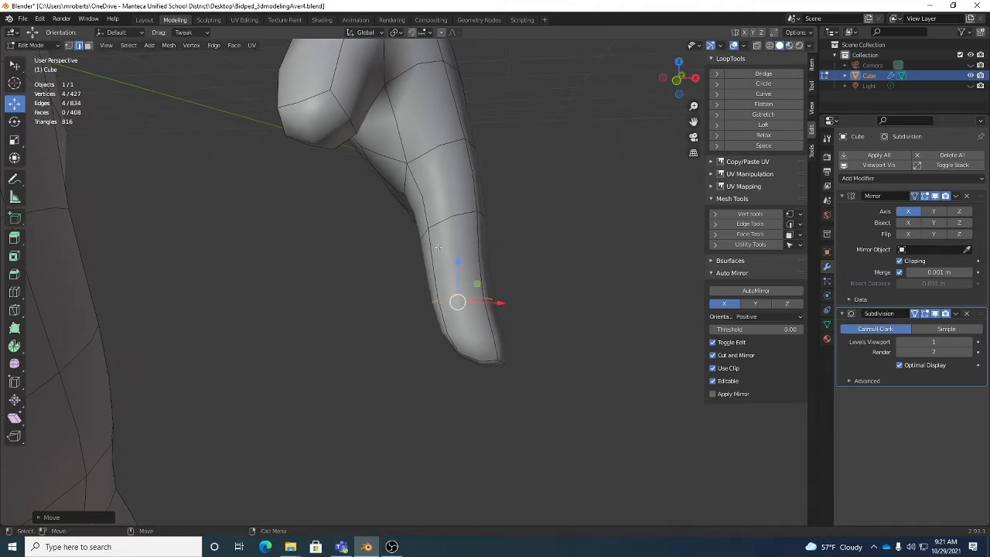
Select an outer edge of the front finger's middle loop and move it to adjust the knuckle.
{"action": "middle_click_drag", "start_coordinate": [531, 254], "coordinate": [465, 223]}
{"action": "left_click", "coordinate": [494, 211]}
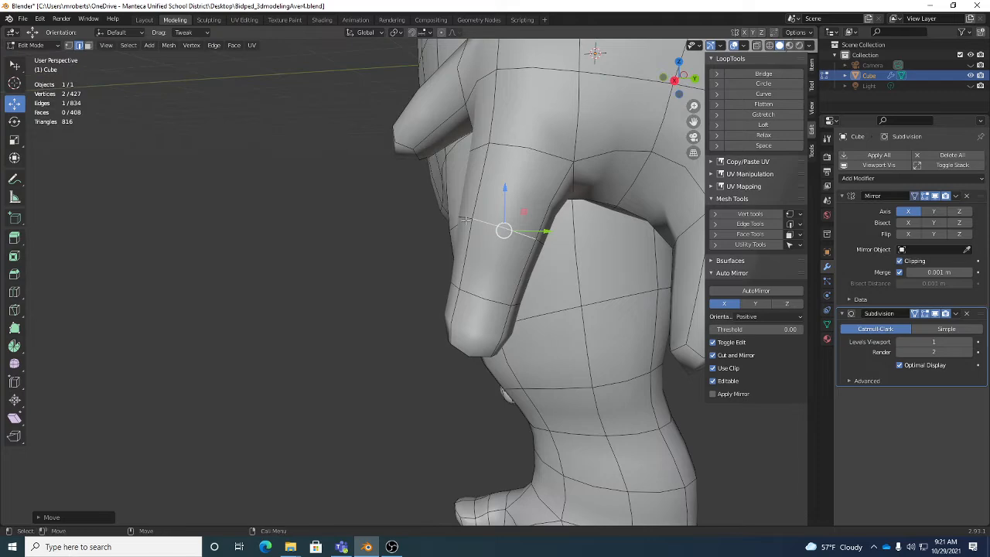
{"action": "key", "text": "g"}
{"action": "left_click", "coordinate": [475, 256]}
Clear the selection and add two loop cuts around the rear finger, one mid-finger and one near the tip.
{"action": "middle_click_drag", "start_coordinate": [495, 253], "coordinate": [352, 259]}
{"action": "left_click", "coordinate": [488, 263]}
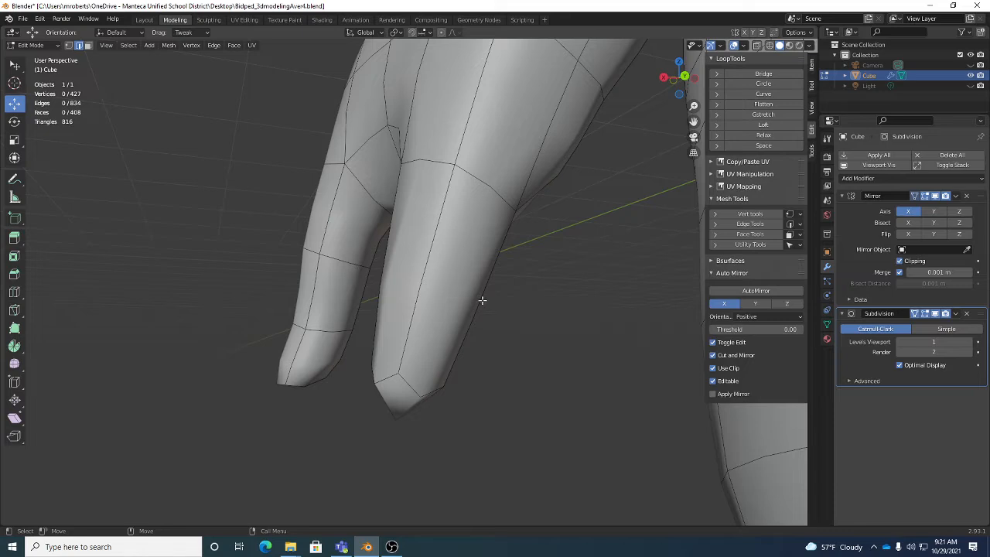
{"action": "key", "text": "ctrl+r"}
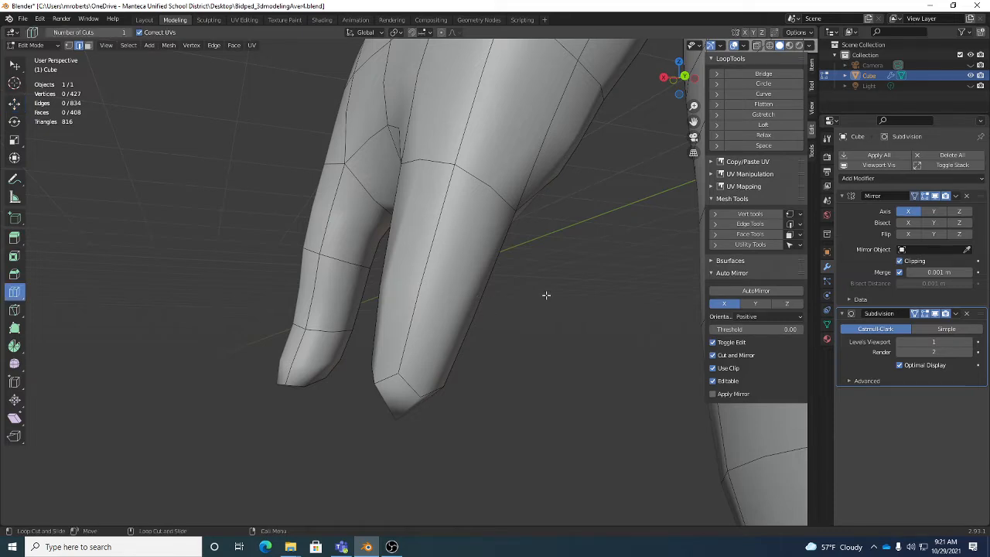
{"action": "middle_click_drag", "start_coordinate": [462, 265], "coordinate": [362, 288]}
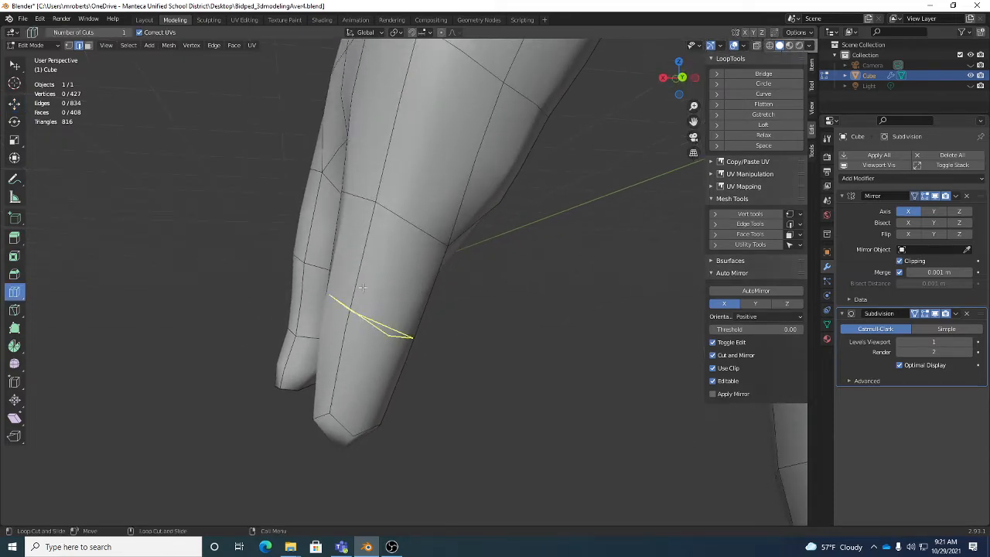
{"action": "left_click", "coordinate": [362, 289]}
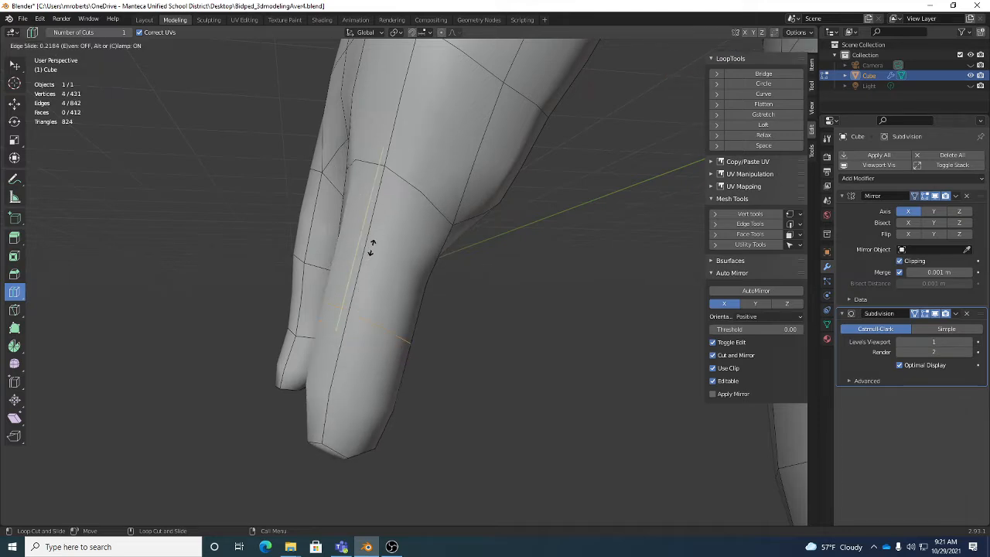
{"action": "left_click", "coordinate": [392, 200]}
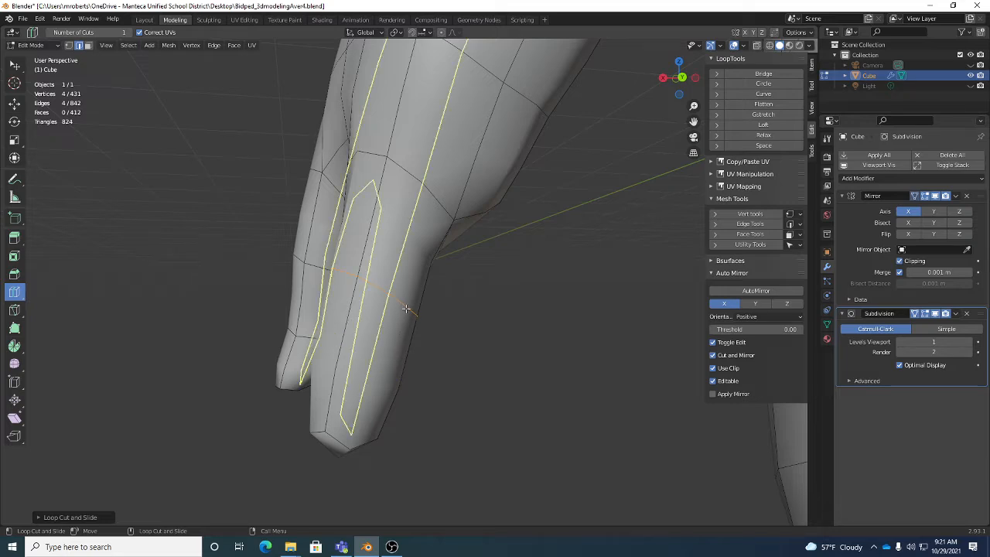
{"action": "middle_click_drag", "start_coordinate": [406, 309], "coordinate": [362, 347]}
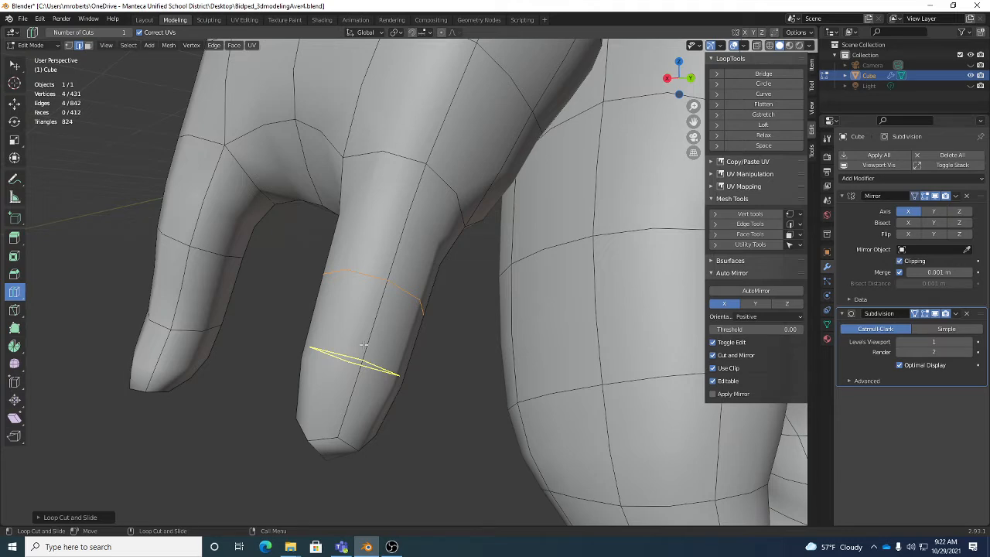
{"action": "middle_click_drag", "start_coordinate": [420, 358], "coordinate": [352, 372]}
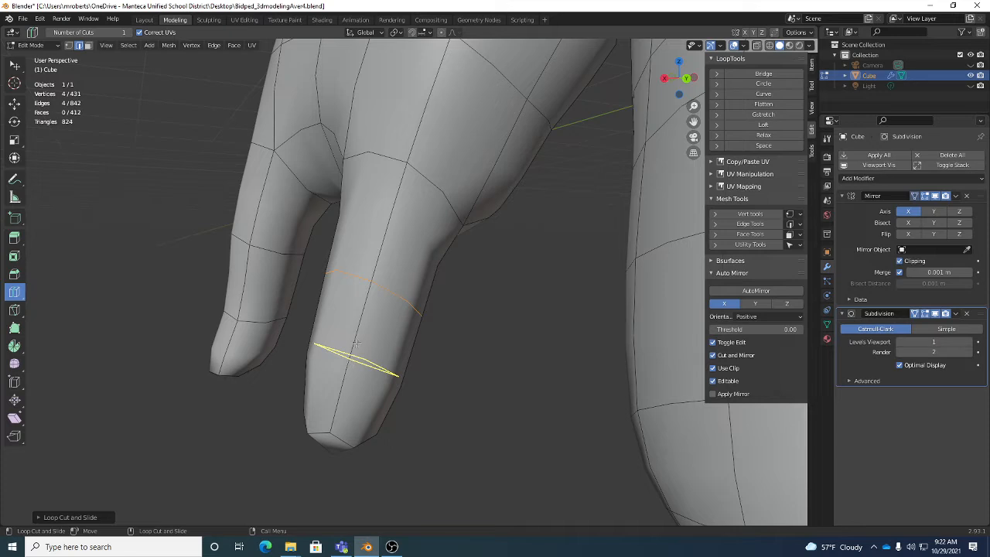
{"action": "left_click", "coordinate": [356, 360]}
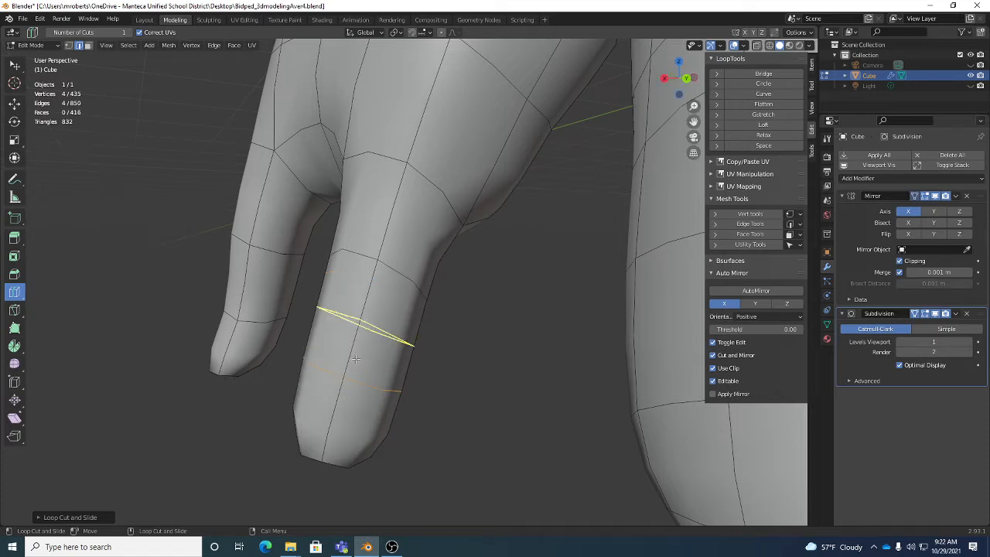
{"action": "left_click", "coordinate": [460, 377]}
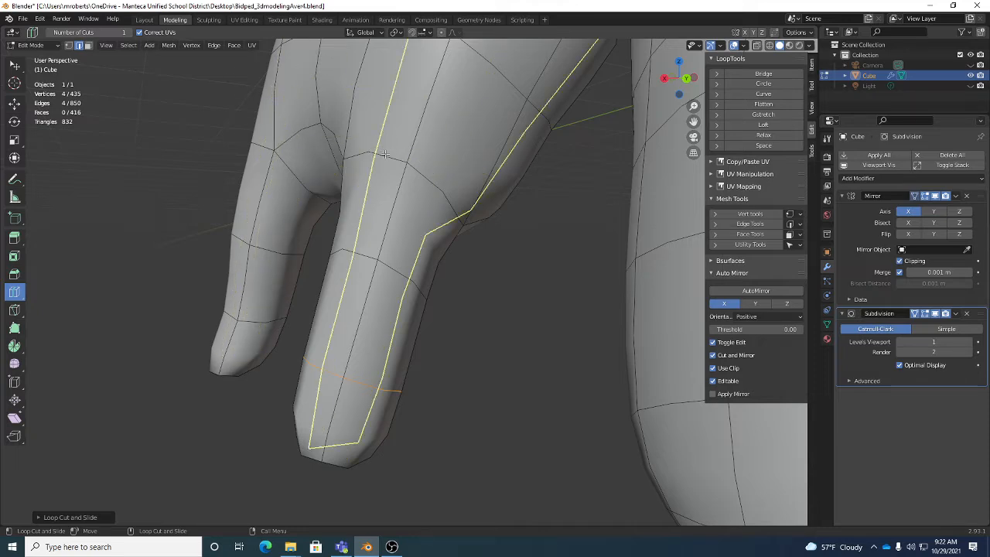
Scale the rear finger's lower edge loop down to about 0.77.
{"action": "key", "text": "shift+space"}
{"action": "key", "text": "s"}
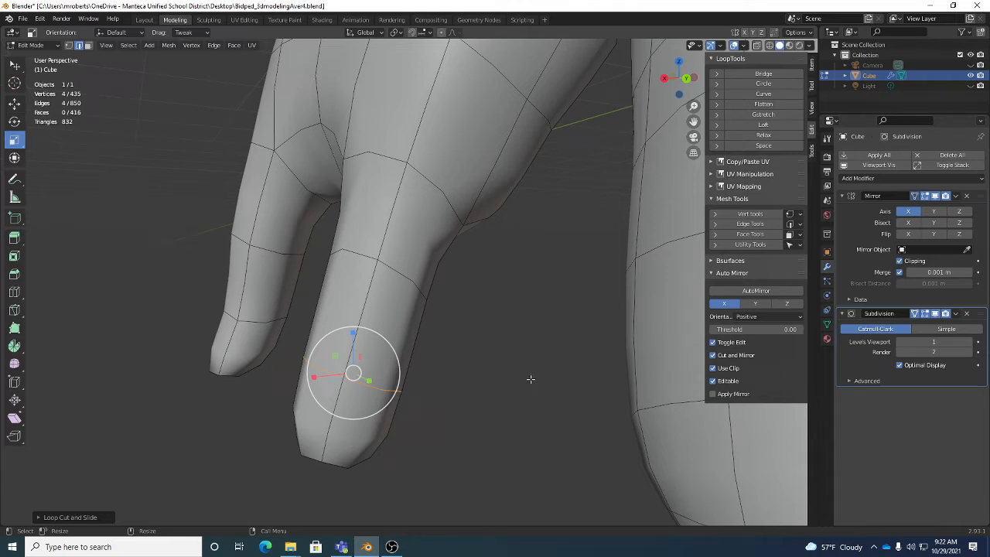
{"action": "key", "text": "s"}
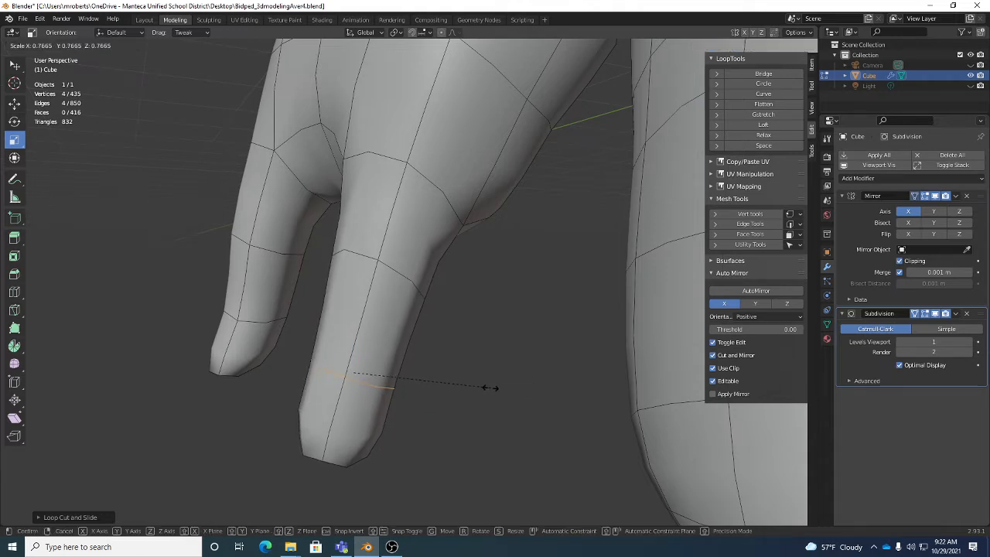
{"action": "left_click", "coordinate": [489, 391]}
{"action": "middle_click_drag", "start_coordinate": [487, 392], "coordinate": [462, 368]}
{"action": "left_click_drag", "start_coordinate": [462, 367], "coordinate": [471, 361], "text": "alt"}
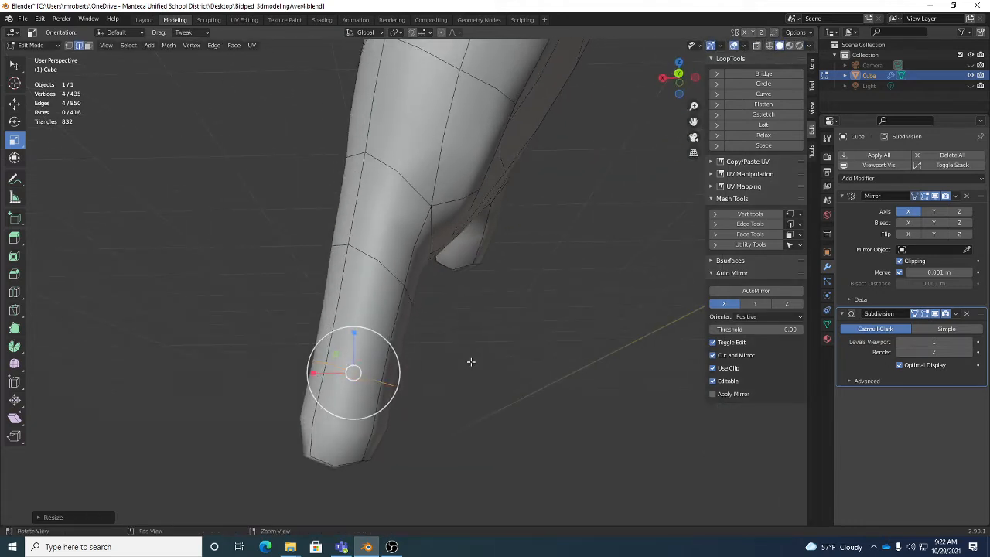
Move the rear finger's lower edge loop about 0.058 m toward the body to bend the finger.
{"action": "key", "text": "w"}
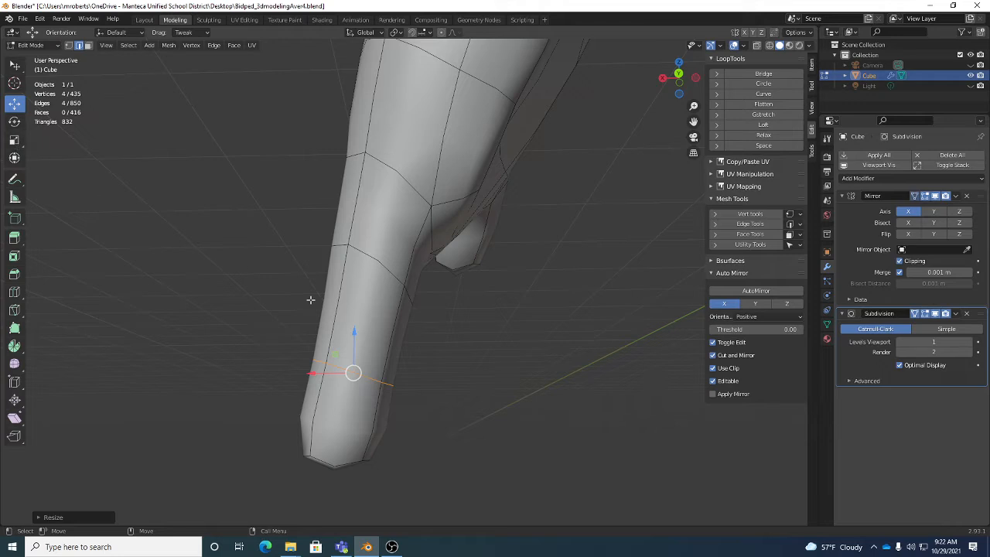
{"action": "key", "text": "g"}
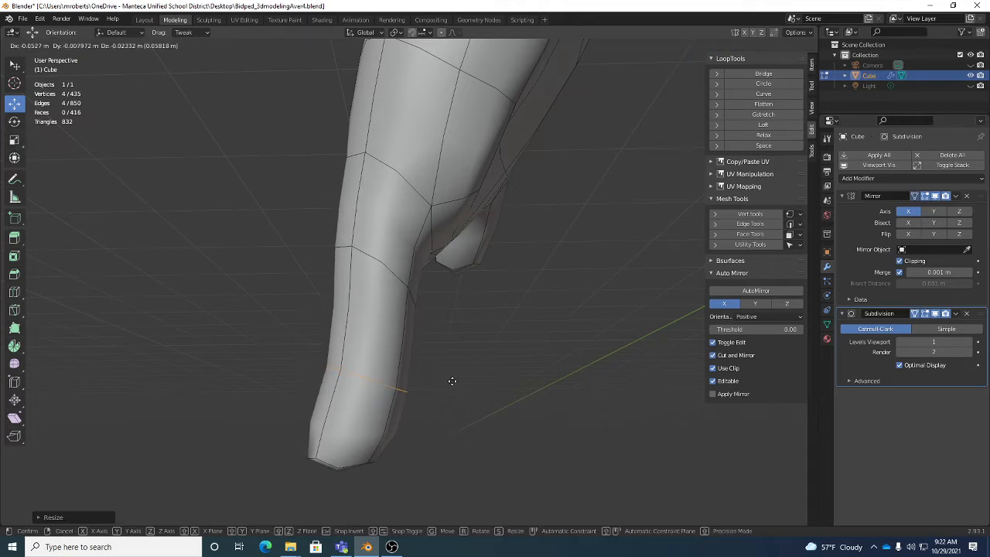
{"action": "left_click", "coordinate": [451, 379]}
{"action": "mouse_move", "coordinate": [454, 380]}
{"action": "left_mouse_down", "text": "alt"}
{"action": "mouse_move", "coordinate": [453, 366]}
{"action": "mouse_move", "coordinate": [453, 377]}
{"action": "left_mouse_up", "text": "alt"}
{"action": "middle_click_drag", "start_coordinate": [453, 377], "coordinate": [451, 376]}
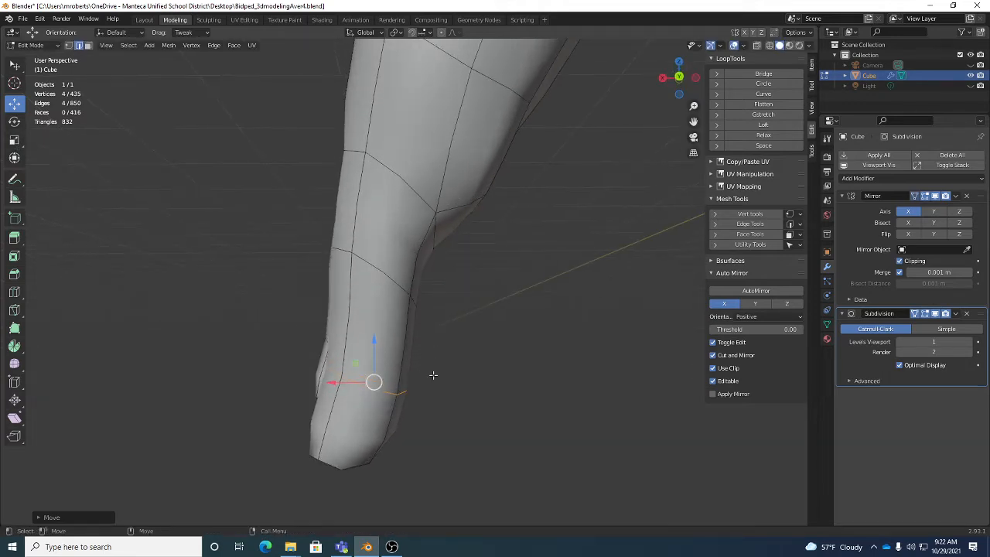
Rotate the rear finger's lower edge loop slightly so it follows the bend of the finger.
{"action": "key", "text": "r"}
{"action": "mouse_move", "coordinate": [500, 397]}
{"action": "middle_mouse_down"}
{"action": "mouse_move", "coordinate": [506, 392]}
{"action": "mouse_move", "coordinate": [490, 380]}
{"action": "middle_mouse_up"}
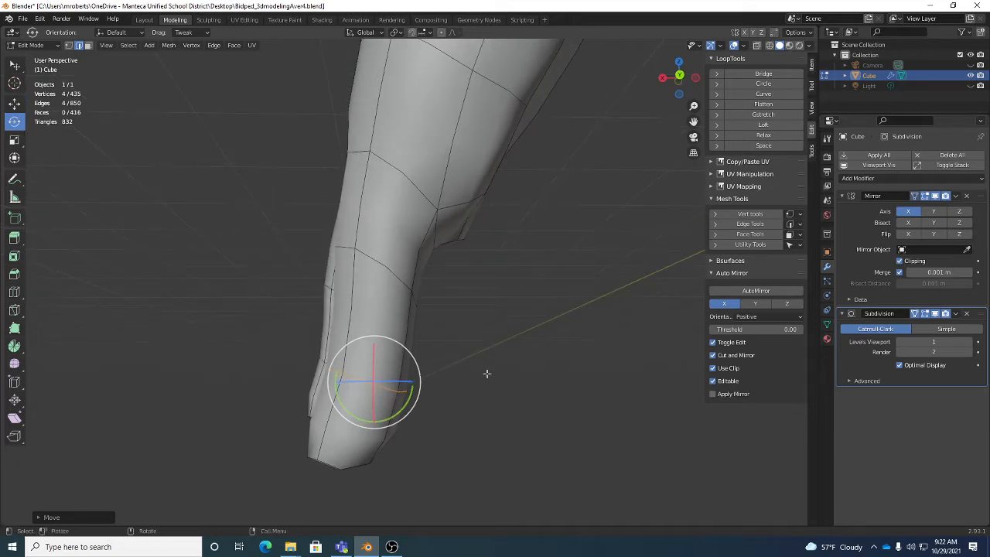
{"action": "key", "text": "r"}
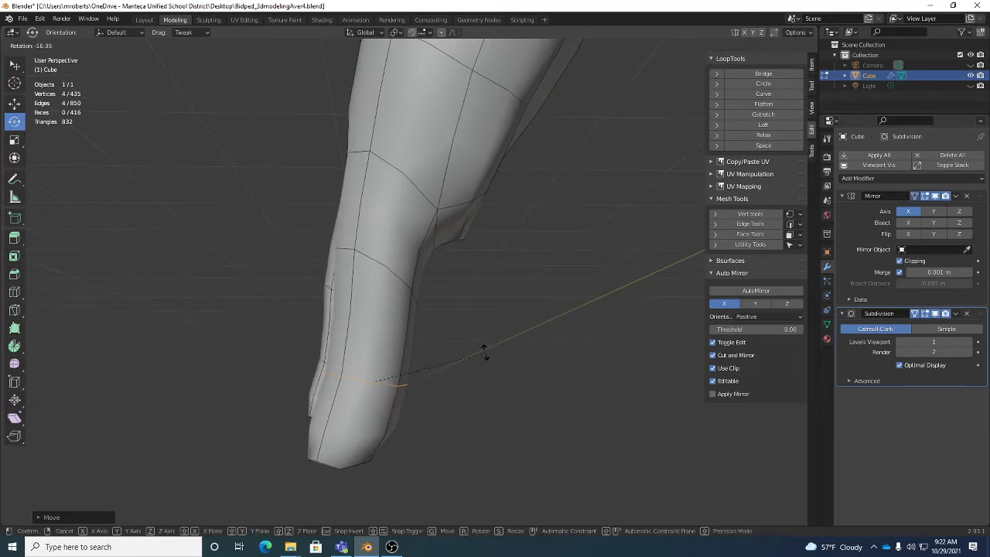
{"action": "left_click", "coordinate": [486, 361]}
Move the outer edge of the rear finger's middle loop about 0.10 m, mostly downward, to shape the knuckle.
{"action": "middle_click_drag", "start_coordinate": [383, 275], "coordinate": [364, 267]}
{"action": "left_click", "coordinate": [342, 250]}
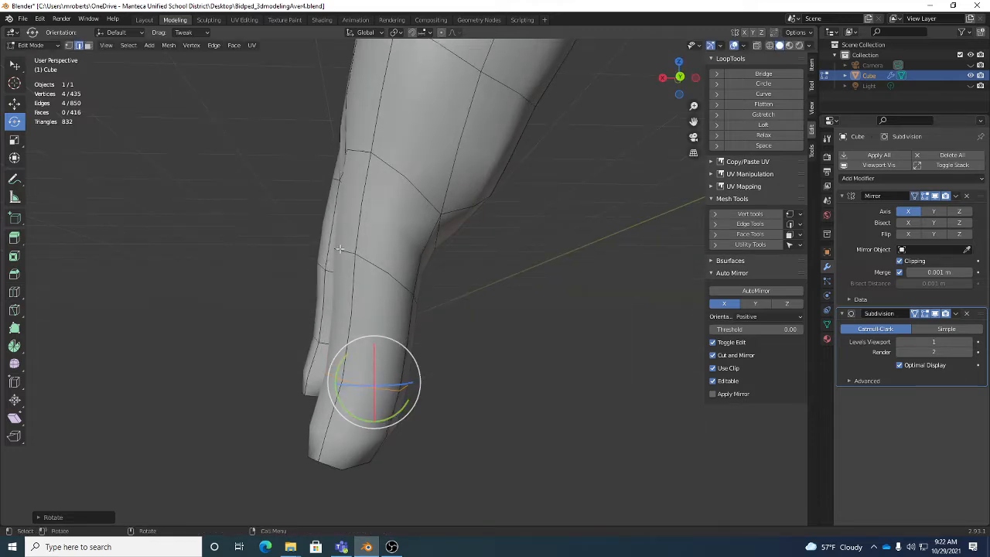
{"action": "key", "text": "g"}
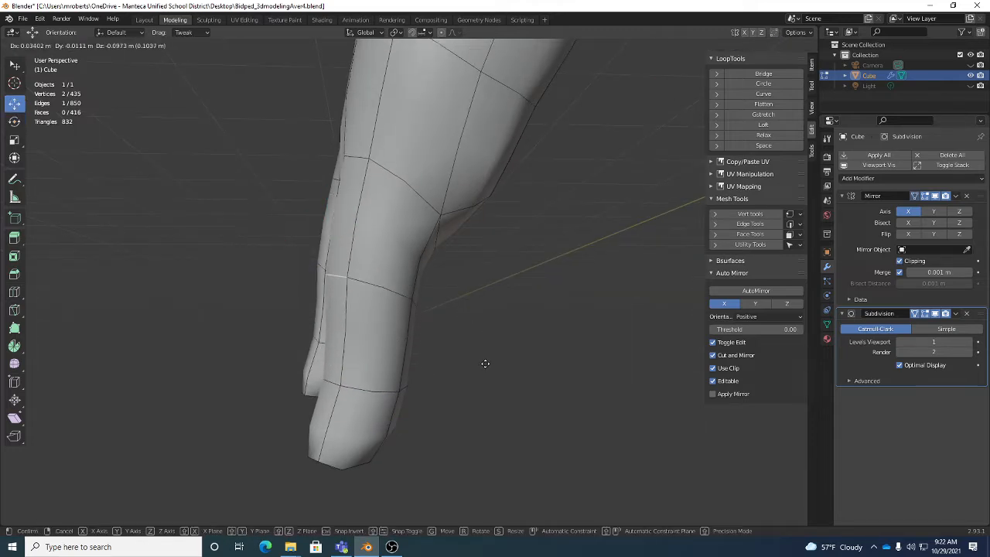
{"action": "left_click", "coordinate": [489, 365]}
{"action": "mouse_move", "coordinate": [443, 318]}
{"action": "middle_mouse_down"}
{"action": "mouse_move", "coordinate": [537, 338]}
{"action": "mouse_move", "coordinate": [463, 317]}
{"action": "middle_mouse_up"}
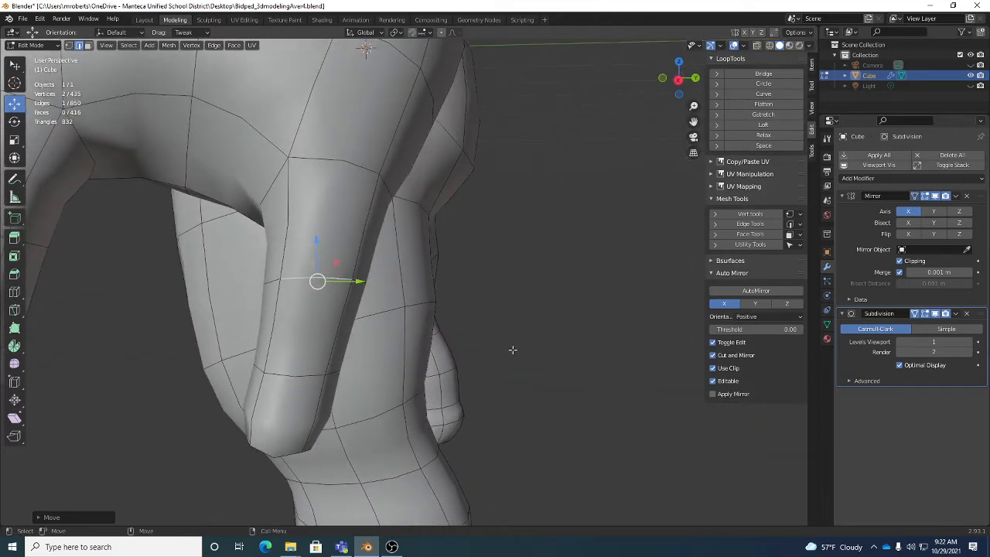
Fine-tune the rear finger's knuckles by nudging single edges of its lower and middle loops.
{"action": "key", "text": "w"}
{"action": "middle_click_drag", "start_coordinate": [502, 348], "coordinate": [387, 281]}
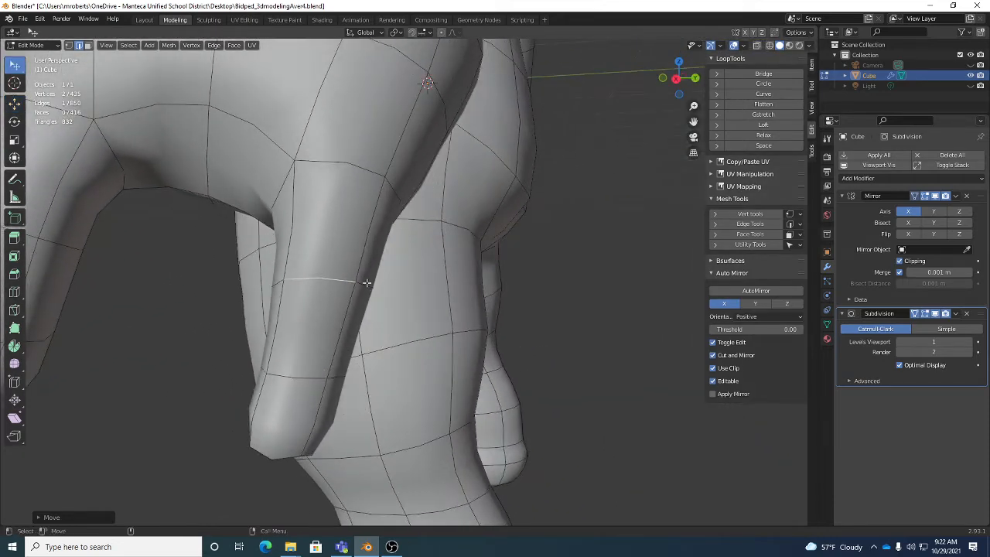
{"action": "middle_click_drag", "start_coordinate": [332, 380], "coordinate": [290, 296]}
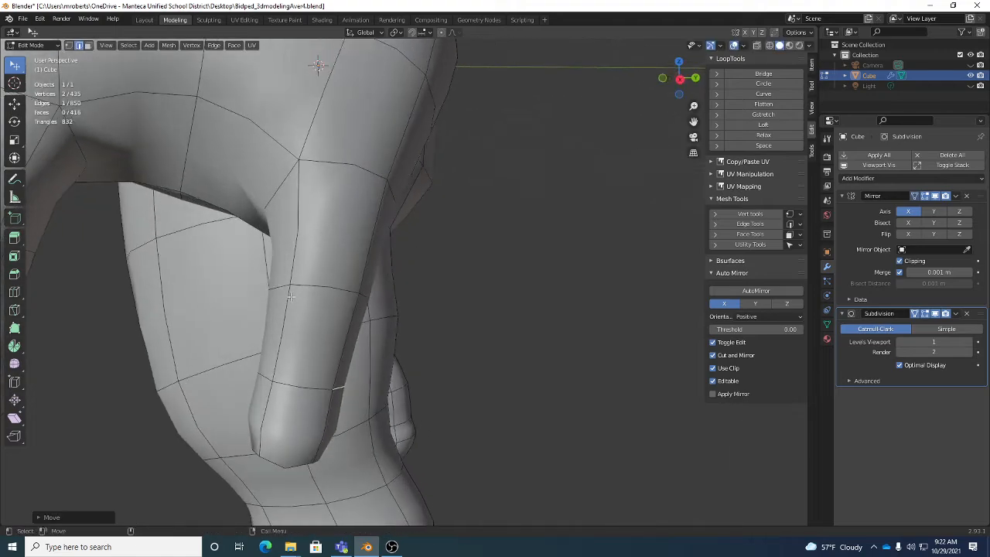
{"action": "middle_click_drag", "start_coordinate": [409, 309], "coordinate": [410, 259]}
{"action": "middle_click_drag", "start_coordinate": [419, 353], "coordinate": [442, 348]}
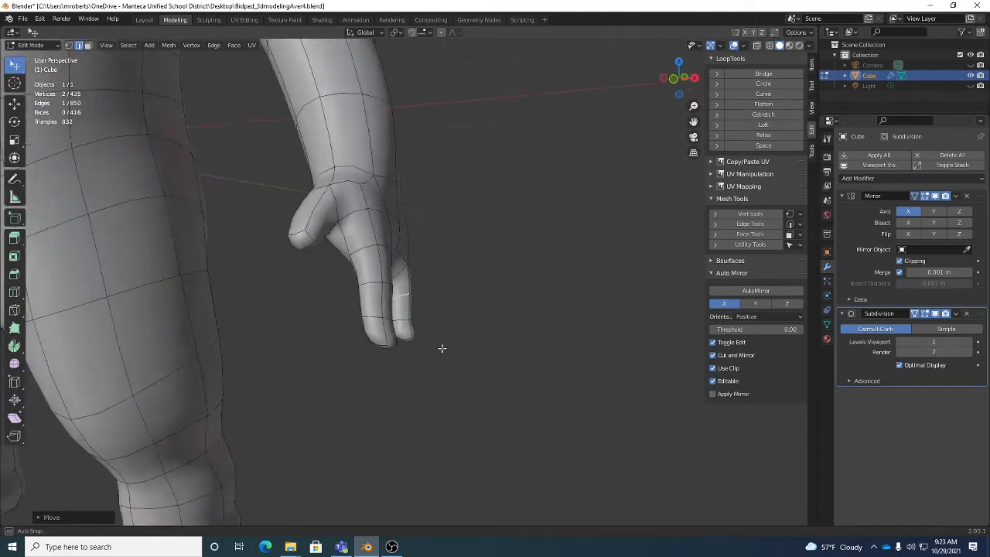
Add one loop cut around the middle of the thumb.
{"action": "left_click_drag", "start_coordinate": [442, 348], "coordinate": [395, 321], "text": "alt"}
{"action": "scroll", "coordinate": [342, 331], "scroll_direction": "up", "scroll_amount": 2}
{"action": "scroll", "coordinate": [395, 320], "scroll_direction": "up", "scroll_amount": 1}
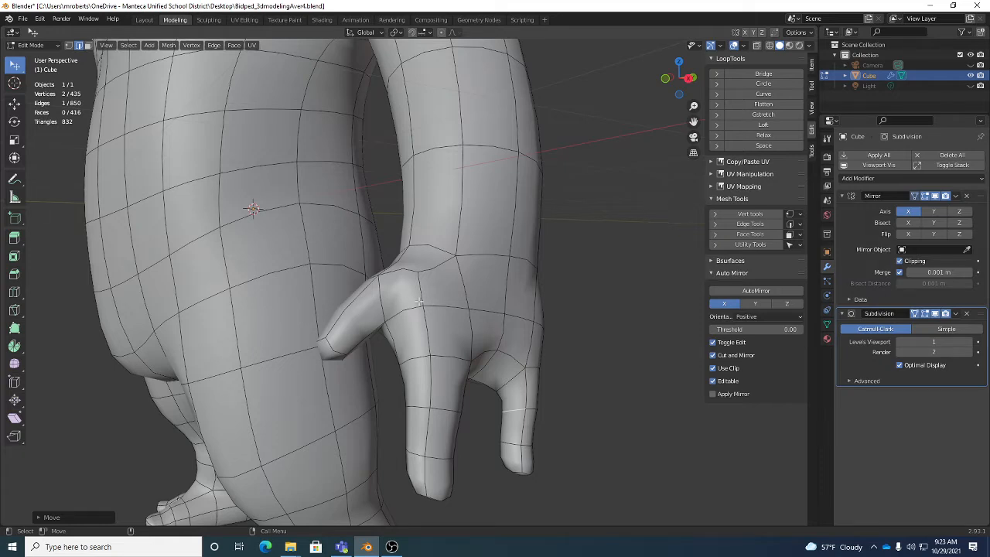
{"action": "key", "text": "ctrl+r"}
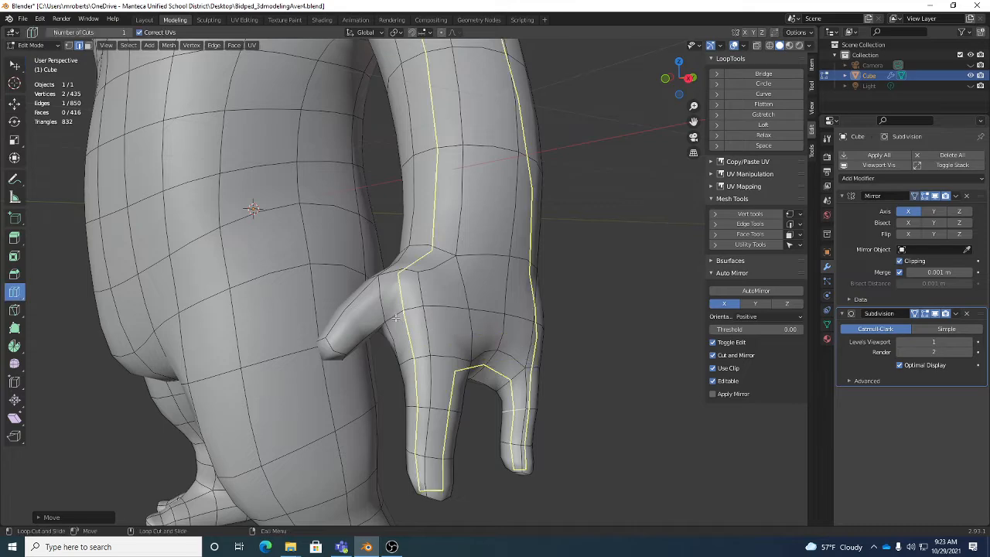
{"action": "left_click", "coordinate": [350, 312]}
Scale the thumb's new edge loop down to about 0.84.
{"action": "middle_click_drag", "start_coordinate": [422, 311], "coordinate": [499, 348]}
{"action": "left_click_drag", "start_coordinate": [498, 349], "coordinate": [514, 362], "text": "alt"}
{"action": "scroll", "coordinate": [430, 338], "scroll_direction": "up", "scroll_amount": 3}
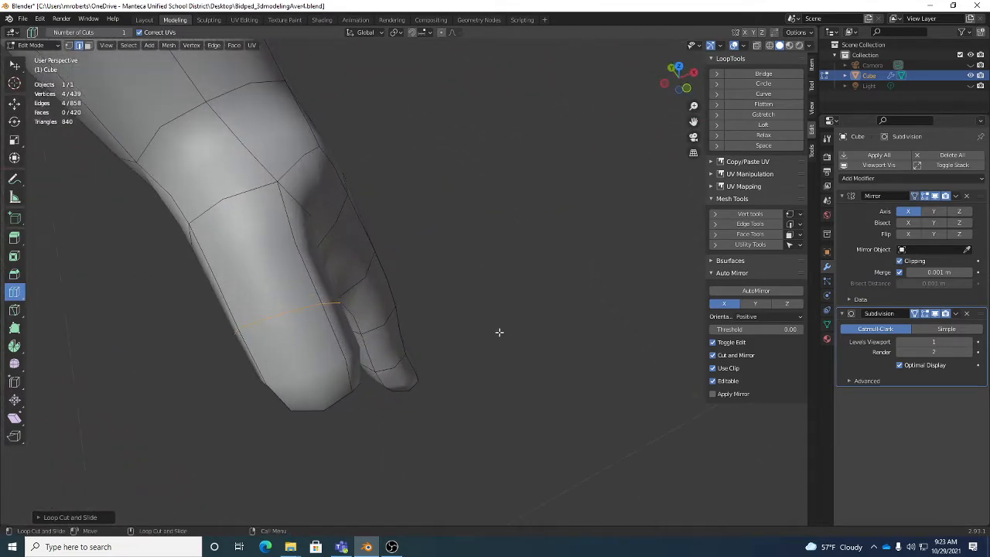
{"action": "key", "text": "r"}
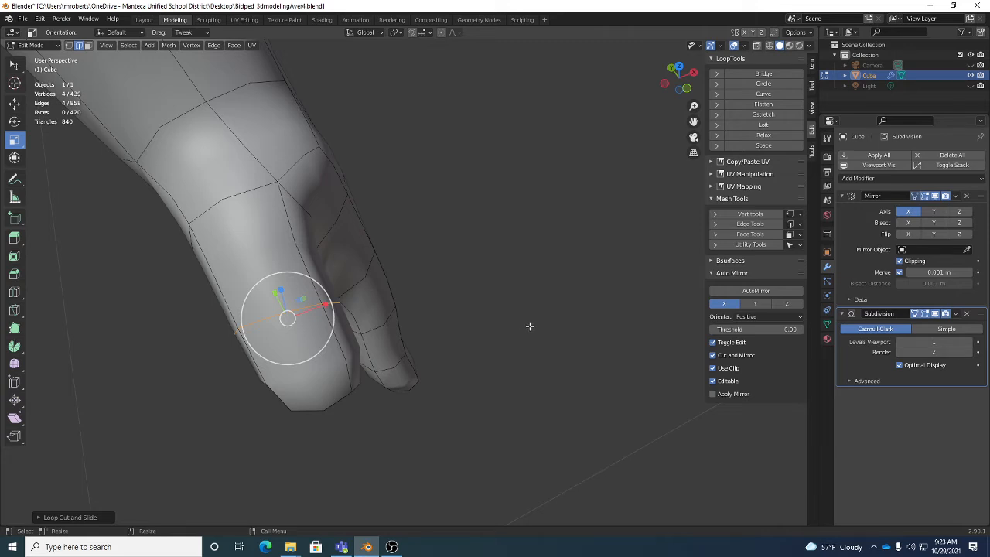
{"action": "key", "text": "s"}
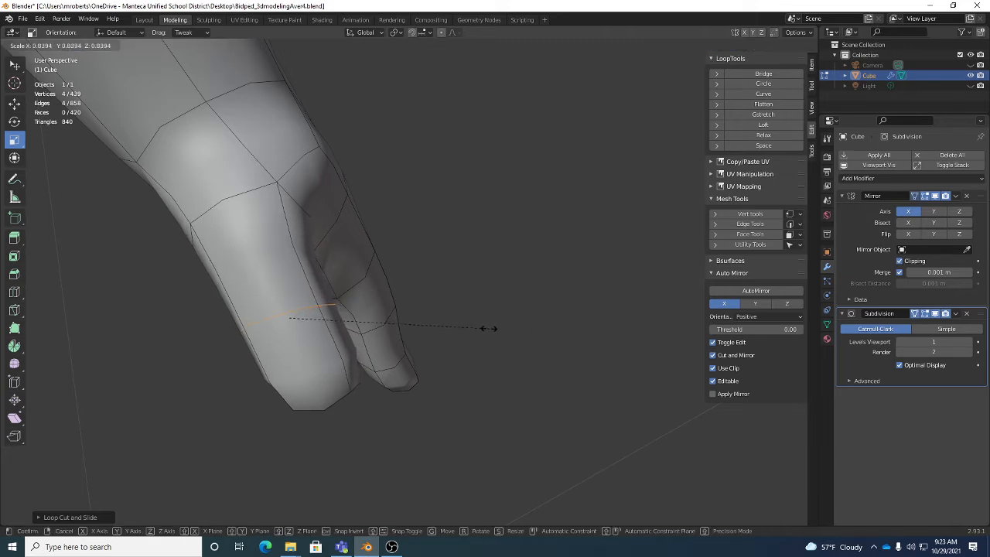
{"action": "left_click", "coordinate": [498, 328]}
{"action": "key", "text": "w"}
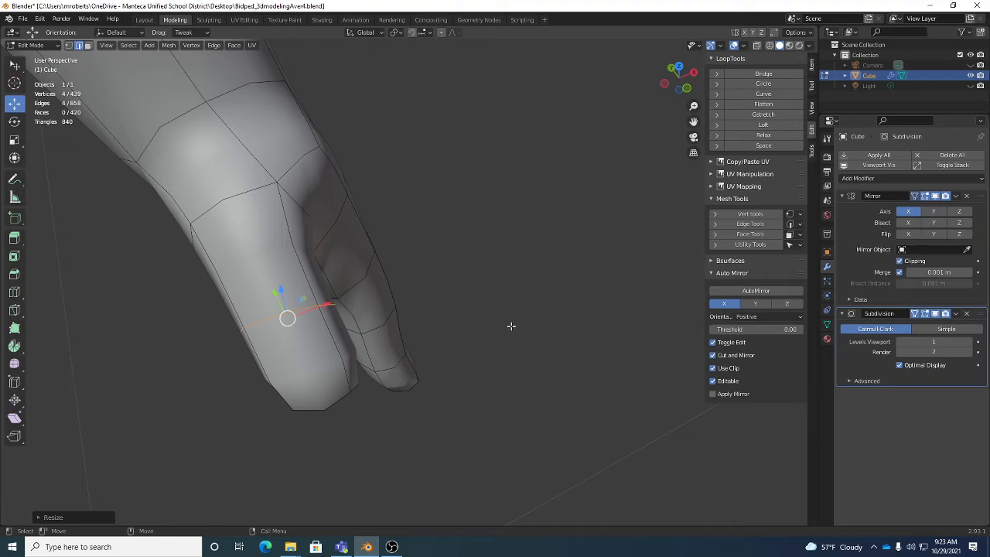
Clear the selection and examine the reshaped fingers on the whole character.
{"action": "middle_click_drag", "start_coordinate": [507, 326], "coordinate": [484, 327]}
{"action": "left_click_drag", "start_coordinate": [484, 327], "coordinate": [541, 274], "text": "alt"}
{"action": "middle_click_drag", "start_coordinate": [542, 274], "coordinate": [472, 318]}
{"action": "scroll", "coordinate": [404, 269], "scroll_direction": "down", "scroll_amount": 11}
{"action": "left_click", "coordinate": [504, 286]}
{"action": "scroll", "coordinate": [498, 292], "scroll_direction": "down", "scroll_amount": 4}
{"action": "scroll", "coordinate": [450, 283], "scroll_direction": "down", "scroll_amount": 2}
{"action": "scroll", "coordinate": [465, 317], "scroll_direction": "up", "scroll_amount": 2}
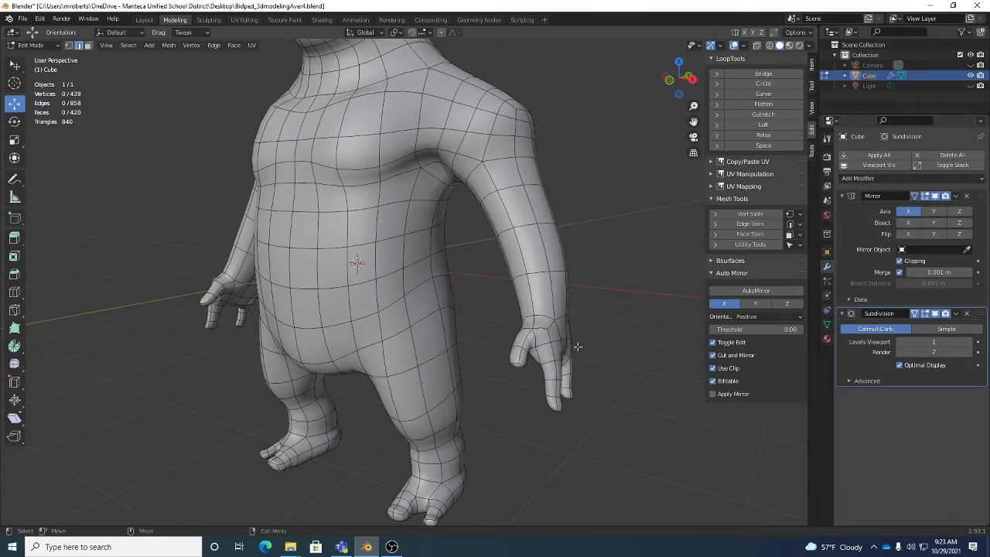
Save the model as a new version named Bidped_3dmodelingAver5.blend.
{"action": "key", "text": "ctrl+shift+s"}
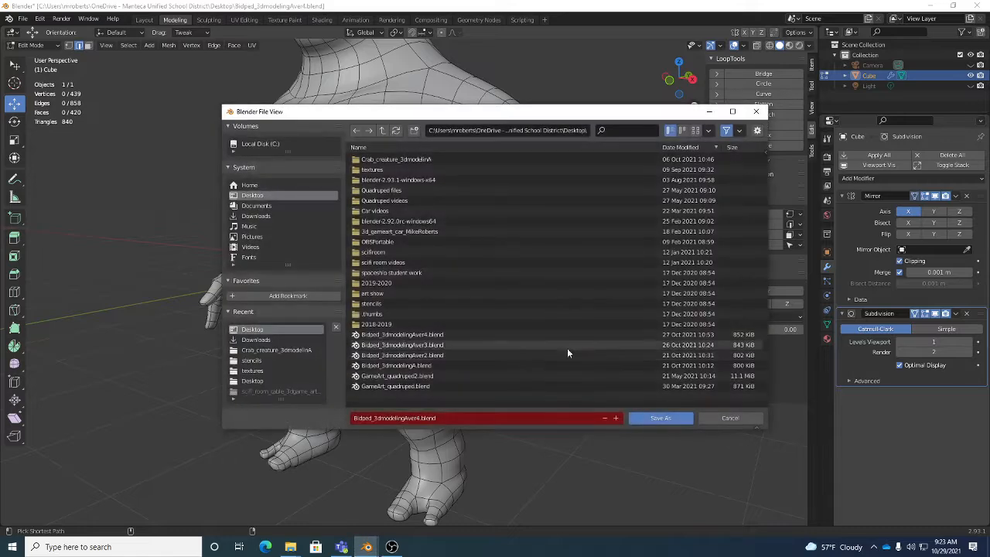
{"action": "left_click", "coordinate": [495, 418]}
{"action": "key", "text": "Right"}
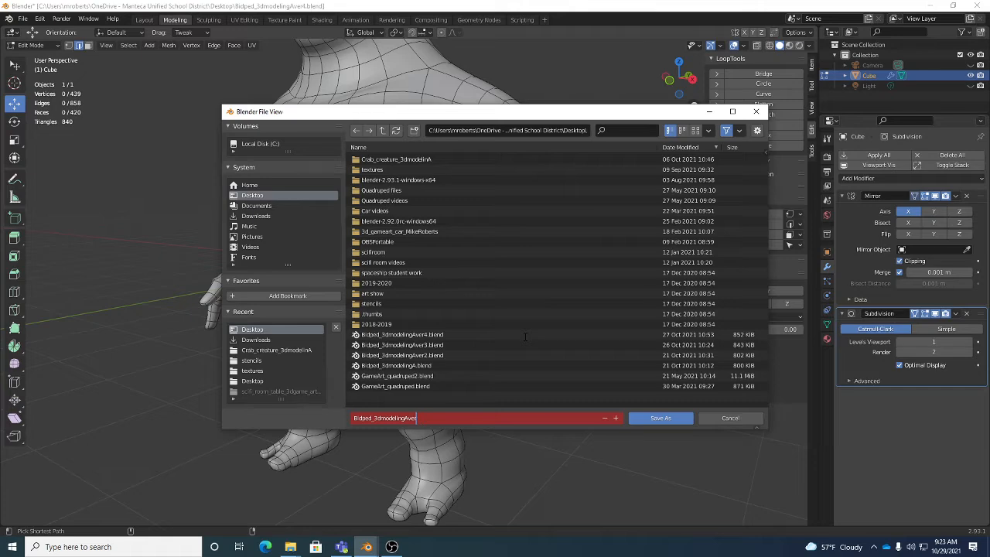
{"action": "key", "text": "Return"}
{"action": "key", "text": "Return"}
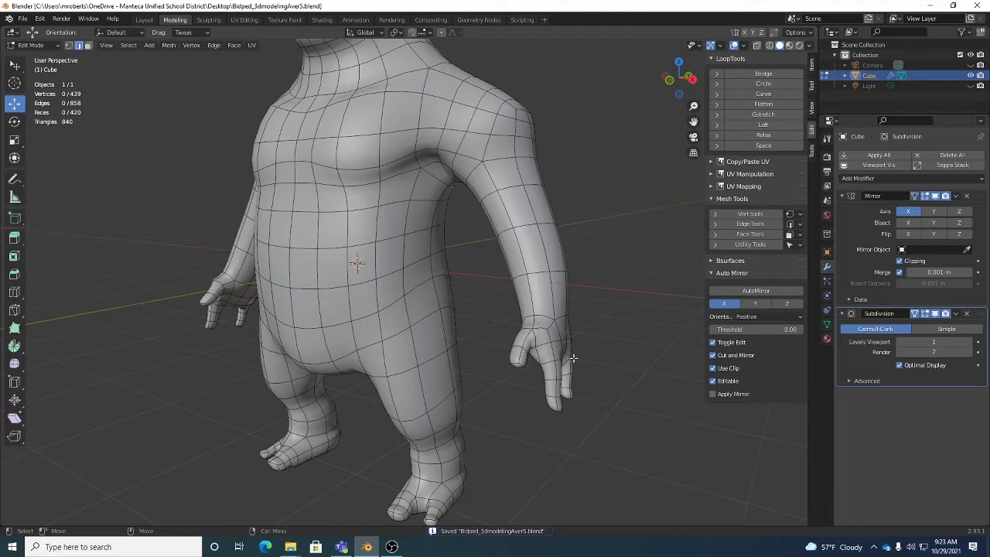
Move the edge at the front finger's base downward and nudge an edge near the wrist above the thumb.
{"action": "middle_click_drag", "start_coordinate": [572, 357], "coordinate": [542, 331]}
{"action": "scroll", "coordinate": [536, 328], "scroll_direction": "up", "scroll_amount": 4}
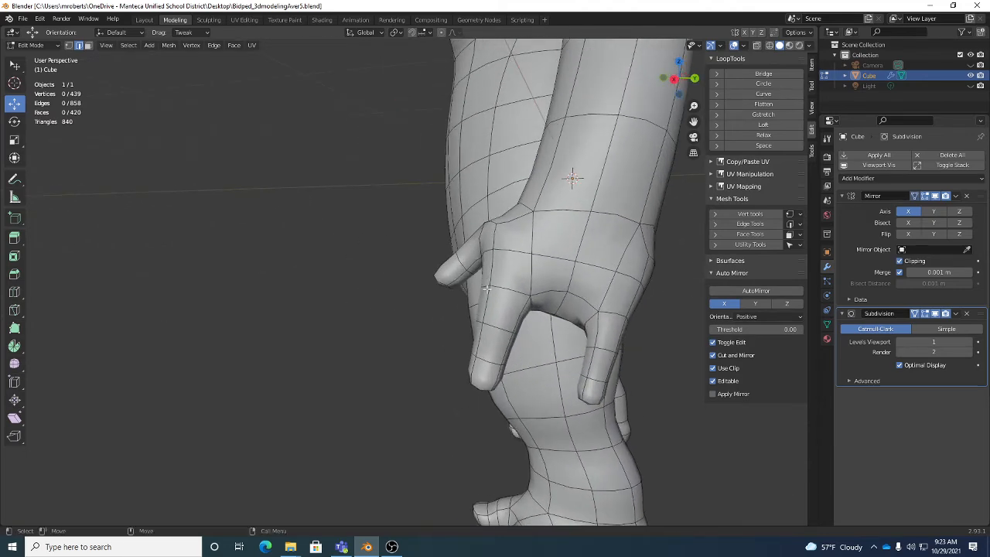
{"action": "key", "text": "w"}
{"action": "left_click_drag", "start_coordinate": [485, 288], "coordinate": [485, 326]}
{"action": "left_click_drag", "start_coordinate": [500, 224], "coordinate": [503, 227]}
Select the four-edge strip across the palm just above the fingers and examine where it runs around the hand.
{"action": "middle_click_drag", "start_coordinate": [503, 226], "coordinate": [335, 237]}
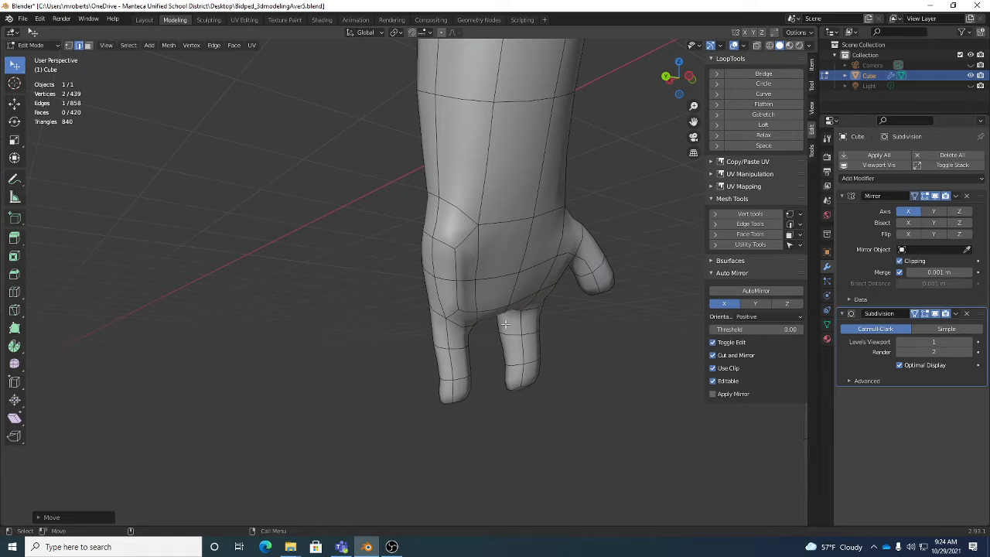
{"action": "middle_click_drag", "start_coordinate": [552, 343], "coordinate": [544, 309]}
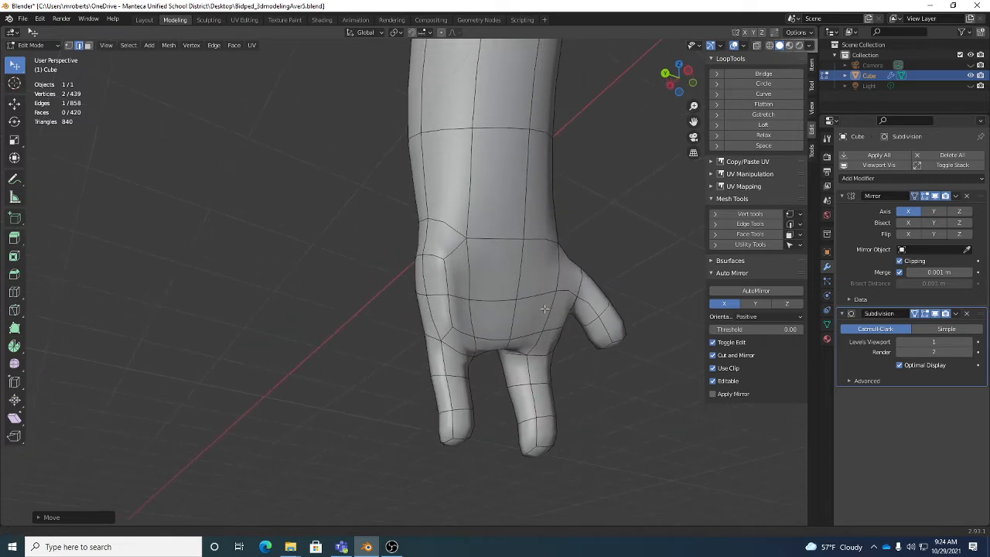
{"action": "scroll", "coordinate": [545, 309], "scroll_direction": "up", "scroll_amount": 2}
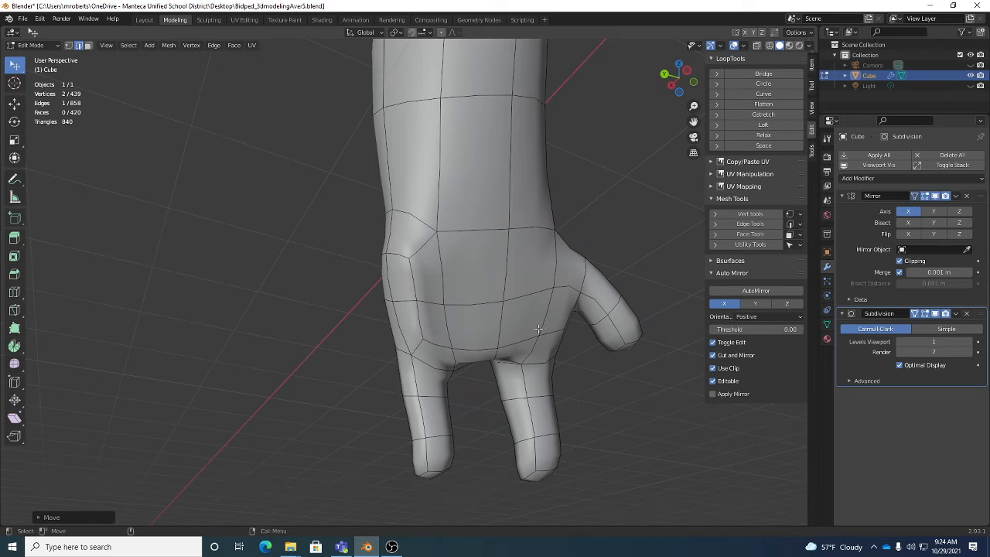
{"action": "middle_click_drag", "start_coordinate": [516, 354], "coordinate": [492, 324]}
{"action": "scroll", "coordinate": [528, 333], "scroll_direction": "up", "scroll_amount": 1}
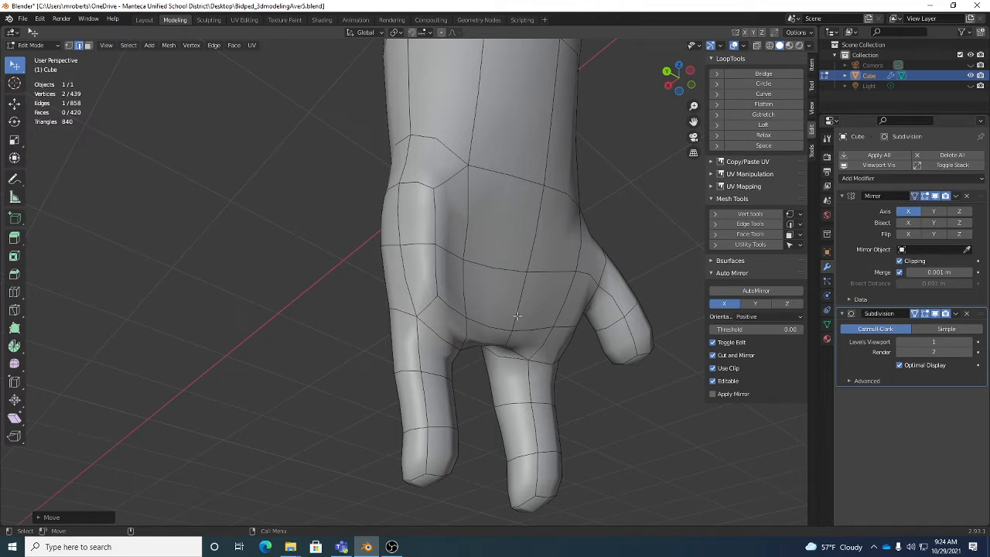
{"action": "left_click", "coordinate": [489, 327], "text": "alt"}
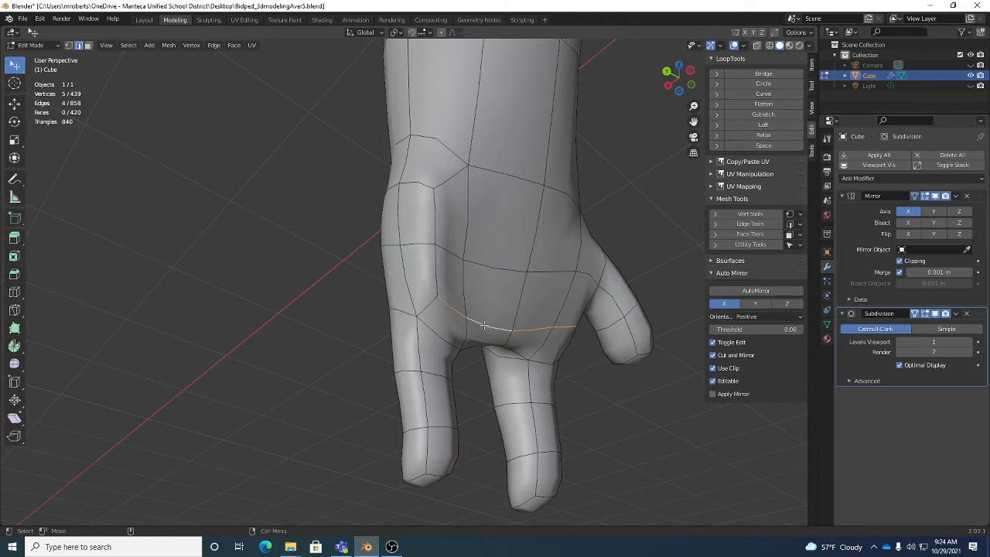
{"action": "mouse_move", "coordinate": [605, 359]}
{"action": "middle_mouse_down"}
{"action": "mouse_move", "coordinate": [458, 364]}
{"action": "mouse_move", "coordinate": [588, 361]}
{"action": "mouse_move", "coordinate": [588, 349]}
{"action": "middle_mouse_up"}
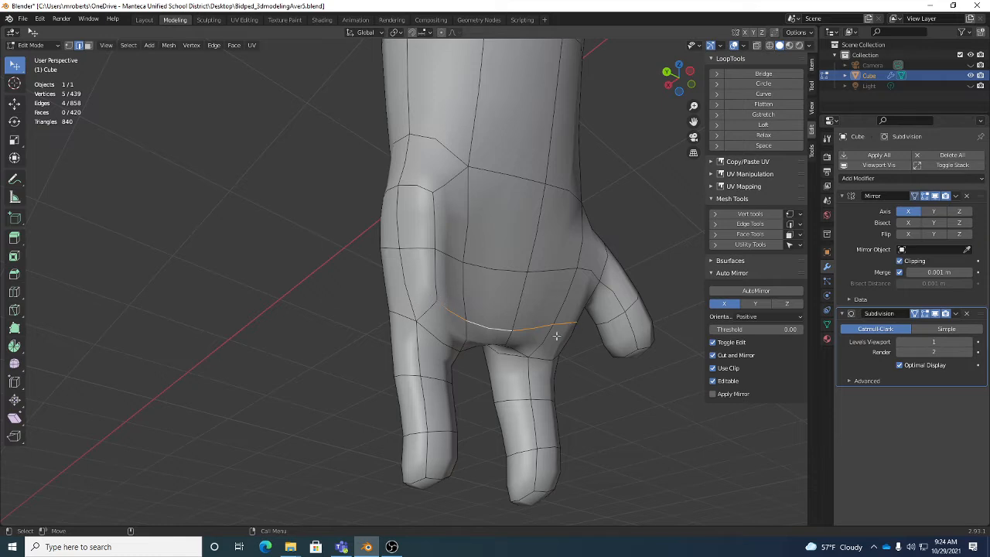
{"action": "middle_click_drag", "start_coordinate": [510, 334], "coordinate": [560, 327]}
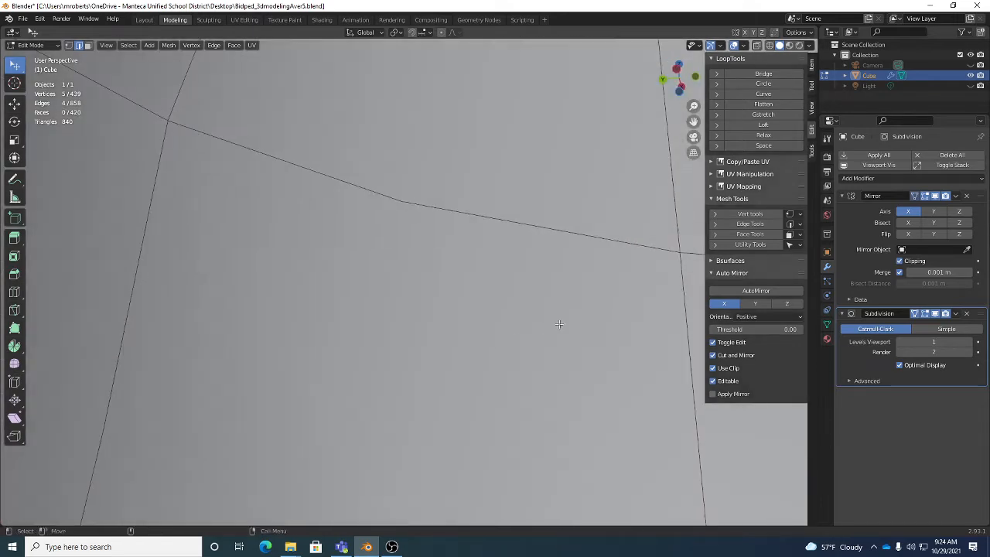
{"action": "middle_click_drag", "start_coordinate": [650, 348], "coordinate": [474, 207]}
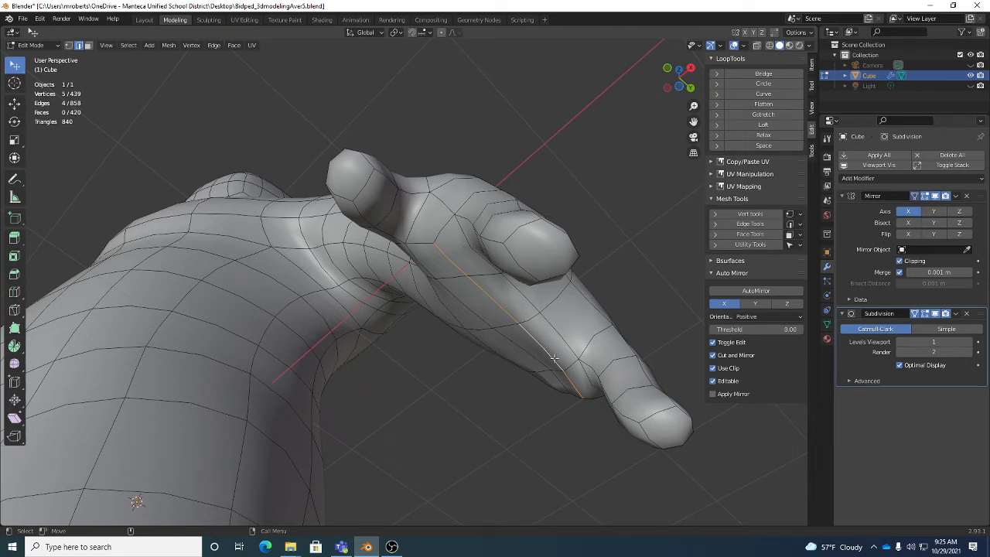
{"action": "middle_click_drag", "start_coordinate": [555, 359], "coordinate": [488, 271]}
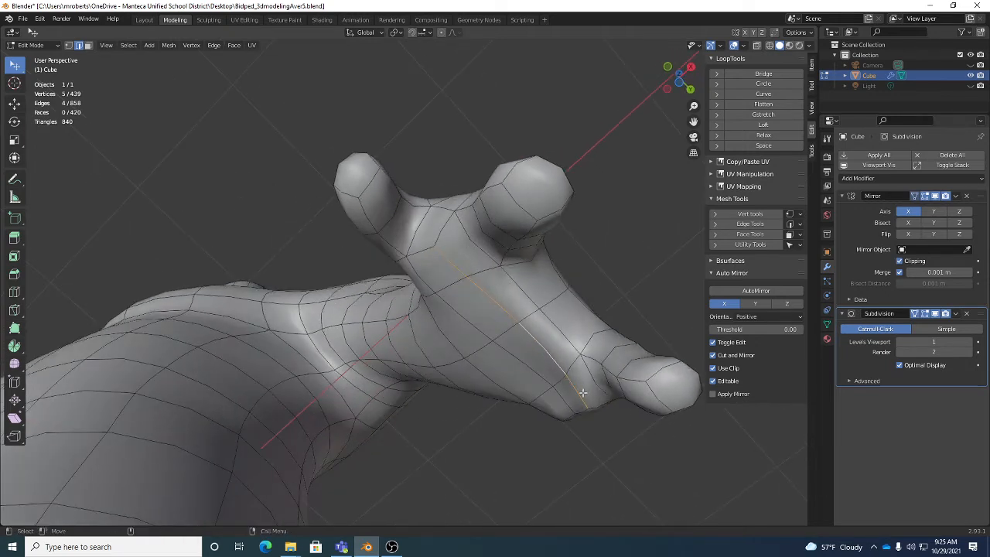
{"action": "middle_click_drag", "start_coordinate": [474, 271], "coordinate": [550, 337]}
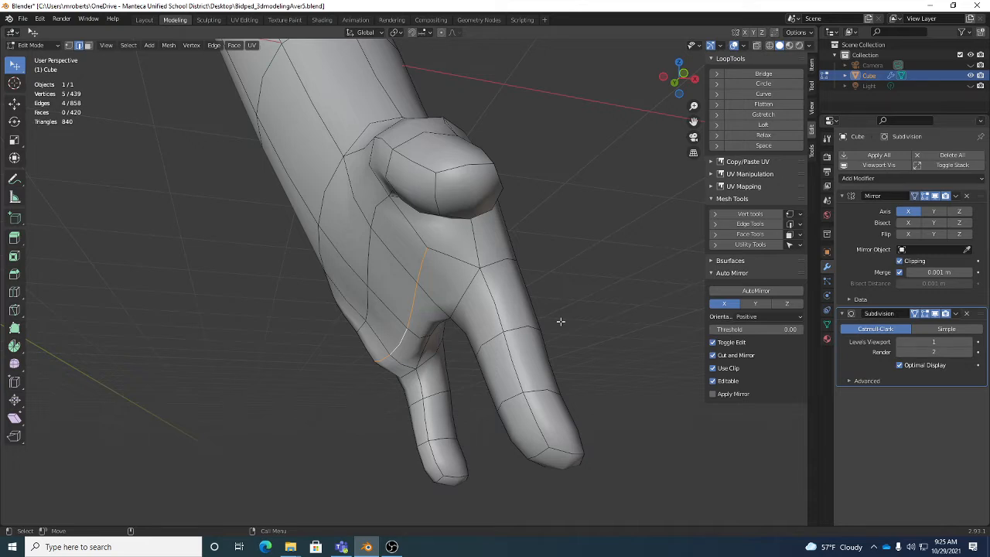
Assign the Ctrl+Delete shortcut to the Dissolve Edges command.
{"action": "key", "text": "x"}
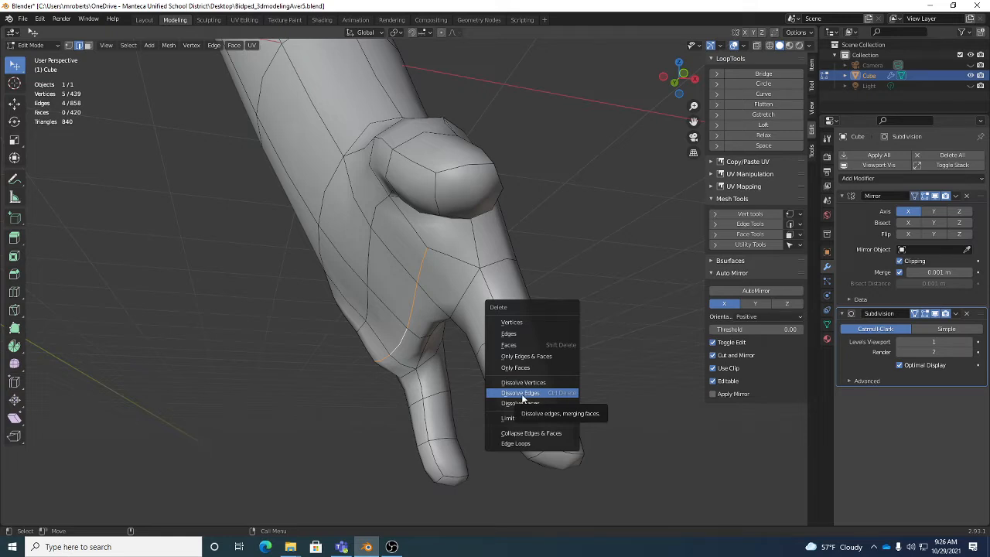
{"action": "right_click", "coordinate": [523, 397]}
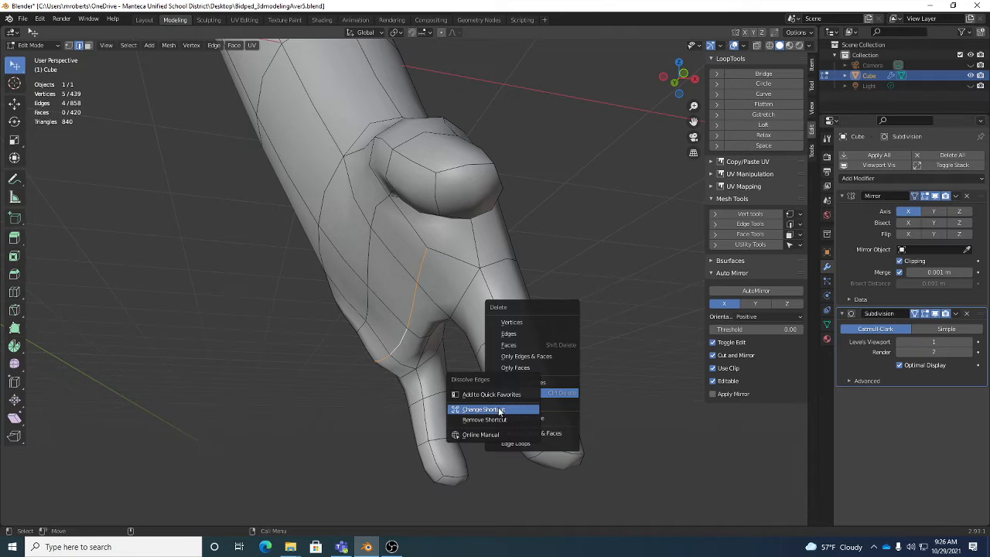
{"action": "left_click", "coordinate": [500, 410]}
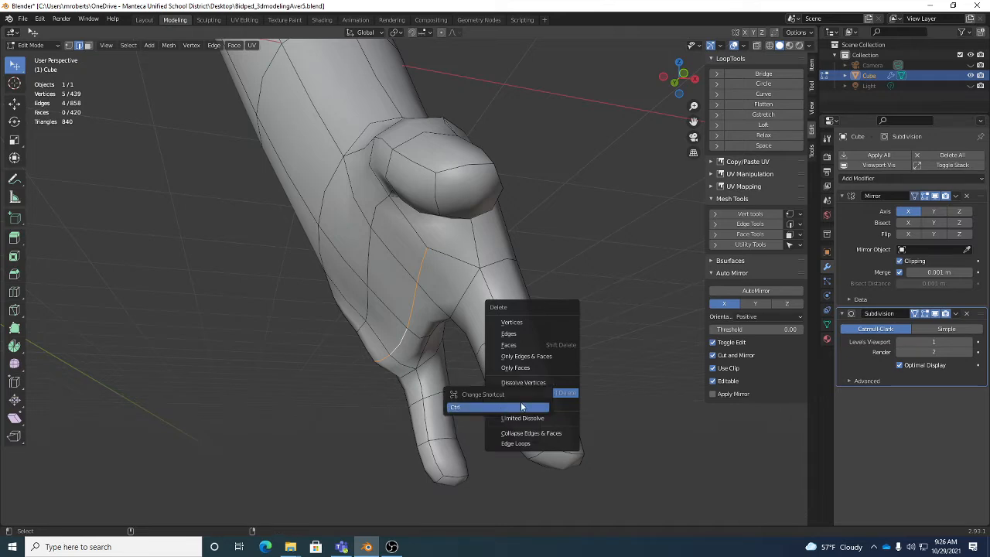
{"action": "key", "text": "ctrl+Delete"}
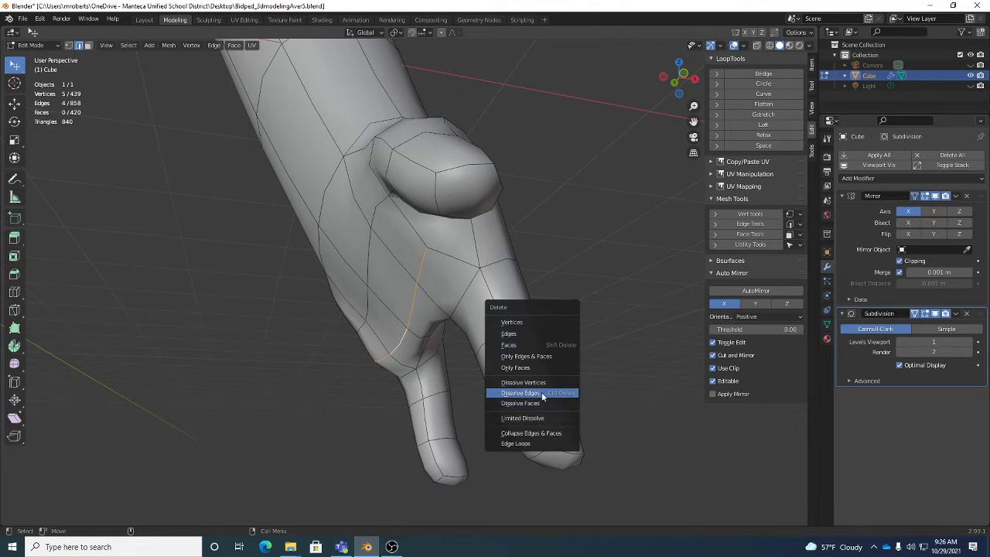
Dissolve the selected palm edges and check the simplified palm surface.
{"action": "left_click", "coordinate": [542, 396]}
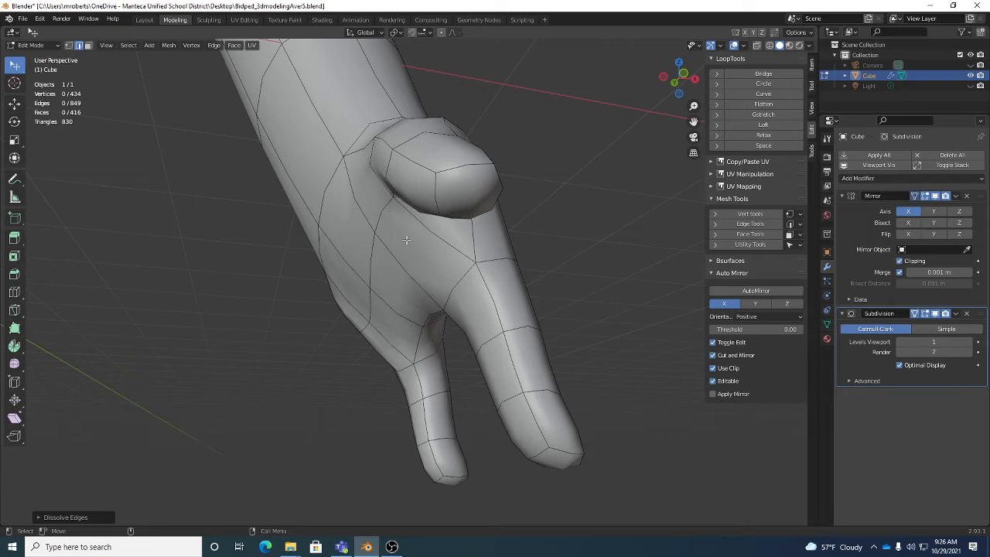
{"action": "middle_click_drag", "start_coordinate": [418, 259], "coordinate": [524, 256]}
{"action": "scroll", "coordinate": [525, 256], "scroll_direction": "up", "scroll_amount": 5}
{"action": "scroll", "coordinate": [524, 256], "scroll_direction": "down", "scroll_amount": 5}
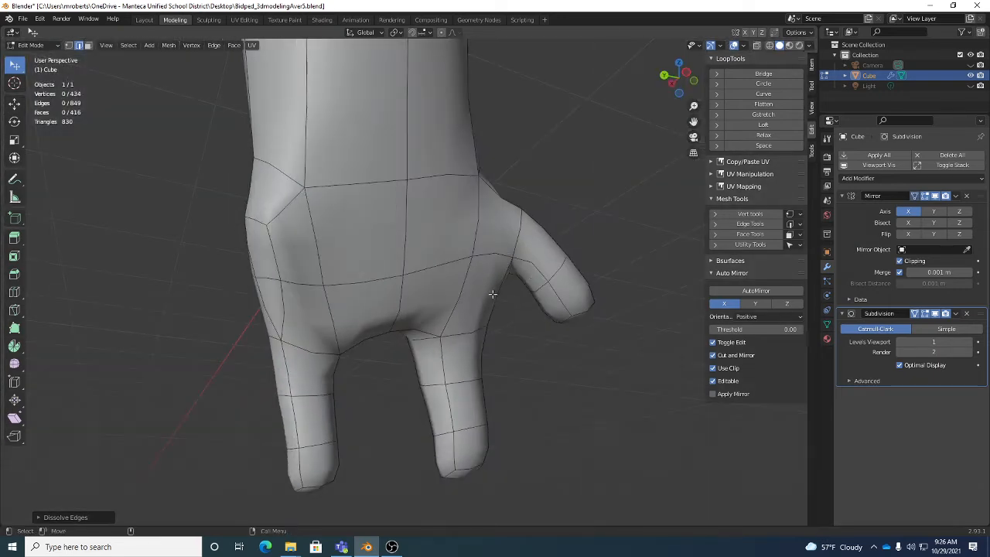
Dissolve the two short crosswise edges on the outer side of the hand just below the wrist.
{"action": "middle_click_drag", "start_coordinate": [488, 304], "coordinate": [446, 303]}
{"action": "left_click", "coordinate": [398, 303]}
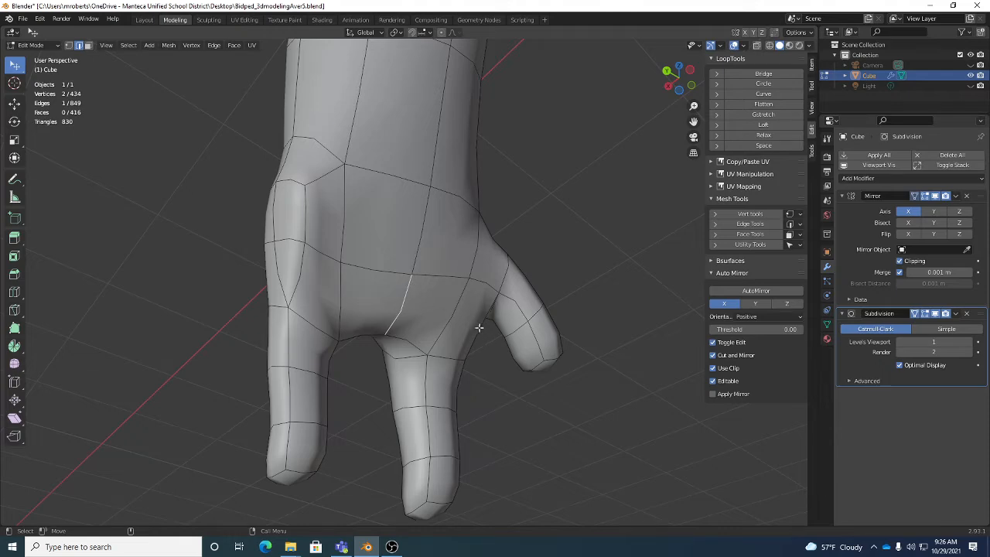
{"action": "middle_click_drag", "start_coordinate": [480, 329], "coordinate": [434, 308]}
{"action": "double_click", "coordinate": [362, 199]}
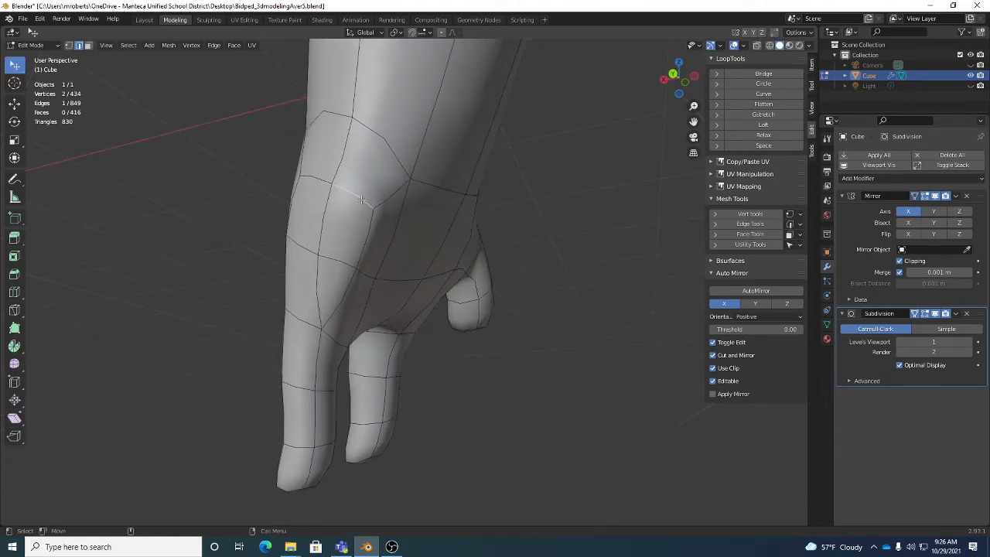
{"action": "mouse_move", "coordinate": [368, 219]}
{"action": "middle_mouse_down"}
{"action": "mouse_move", "coordinate": [447, 270]}
{"action": "mouse_move", "coordinate": [475, 89]}
{"action": "mouse_move", "coordinate": [416, 291]}
{"action": "mouse_move", "coordinate": [373, 231]}
{"action": "middle_mouse_up"}
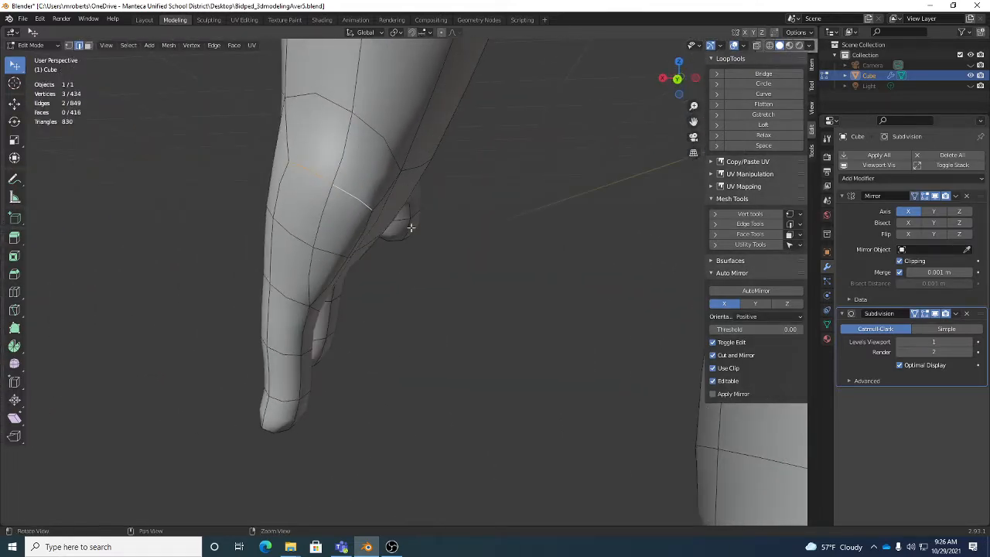
{"action": "middle_click_drag", "start_coordinate": [346, 200], "coordinate": [468, 242]}
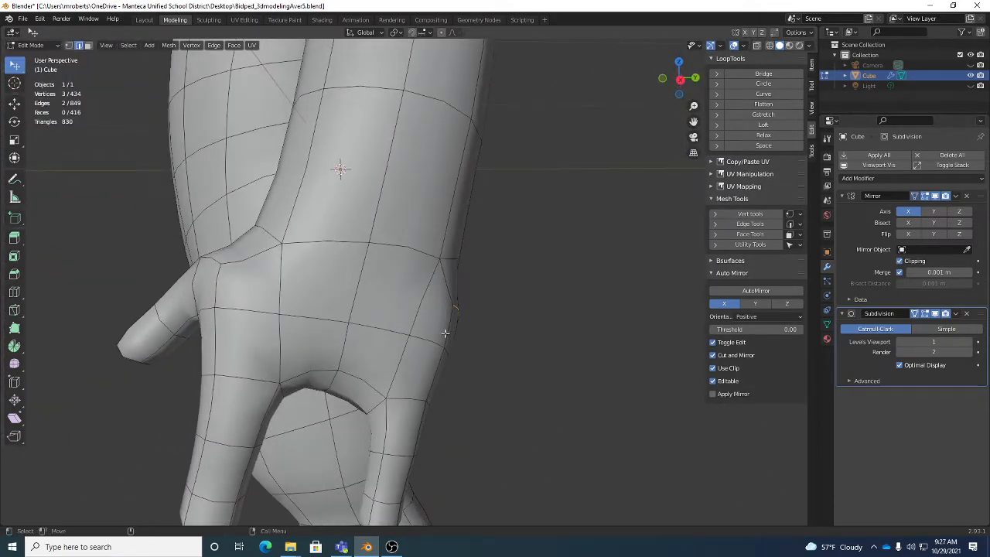
{"action": "middle_click_drag", "start_coordinate": [493, 363], "coordinate": [443, 330]}
{"action": "key", "text": "x"}
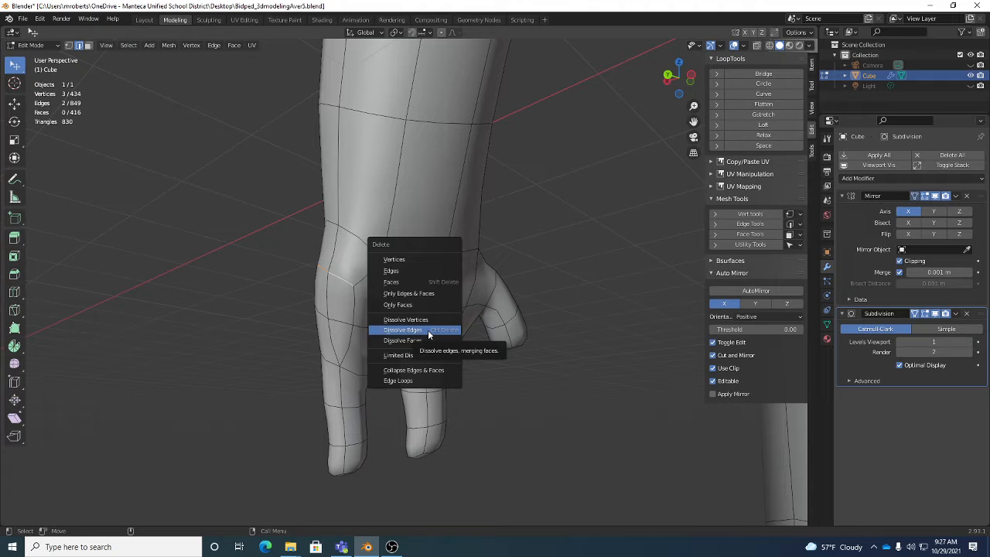
{"action": "left_click", "coordinate": [428, 330]}
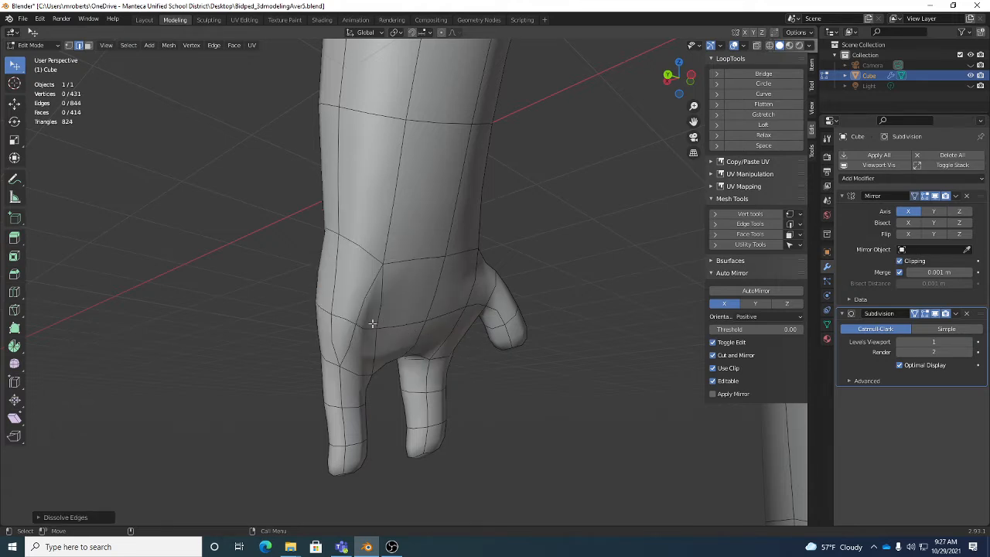
Dissolve the two-edge lengthwise strip running from the wrist down to the outer finger's base on the palm's outer side.
{"action": "middle_click_drag", "start_coordinate": [372, 325], "coordinate": [385, 297]}
{"action": "scroll", "coordinate": [385, 297], "scroll_direction": "up", "scroll_amount": 3}
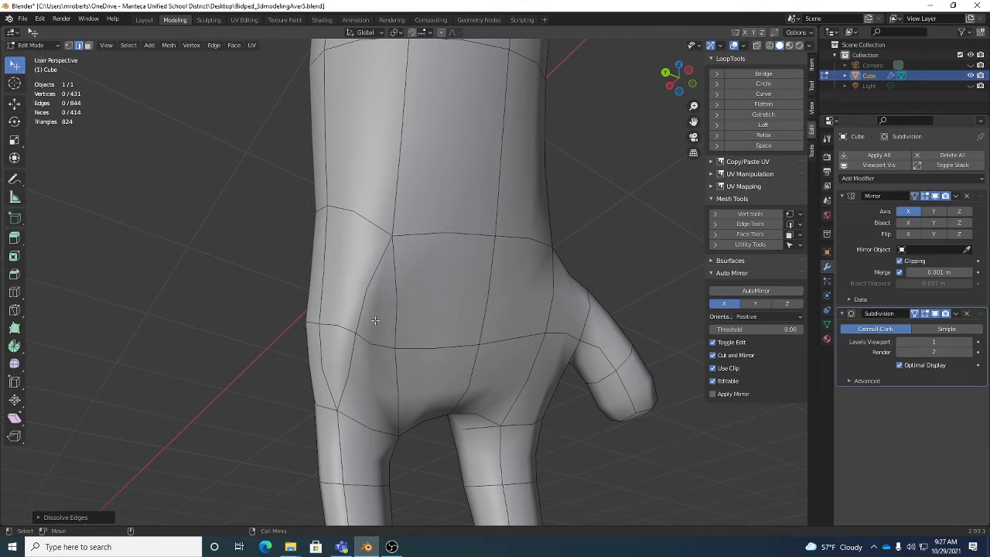
{"action": "left_click", "coordinate": [362, 310], "text": "alt"}
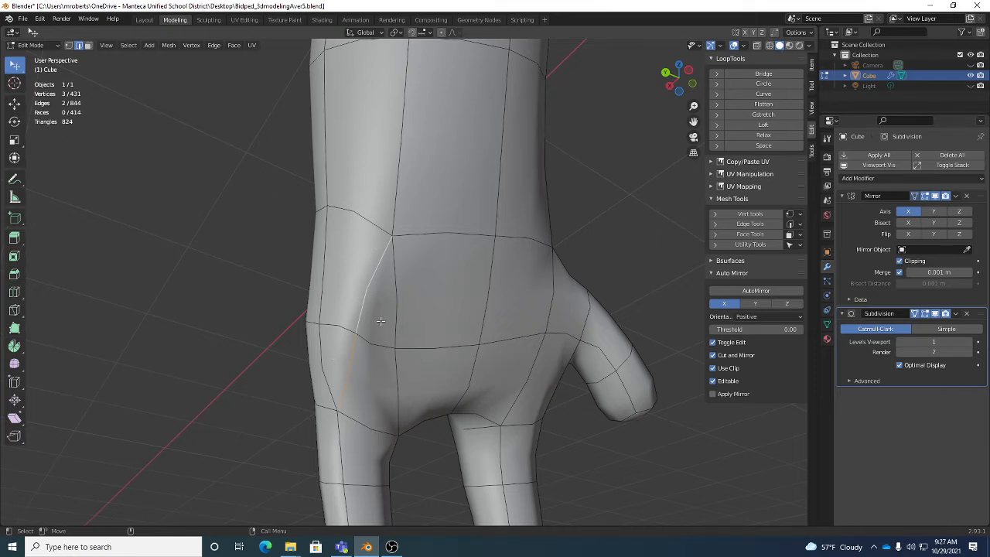
{"action": "key", "text": "x"}
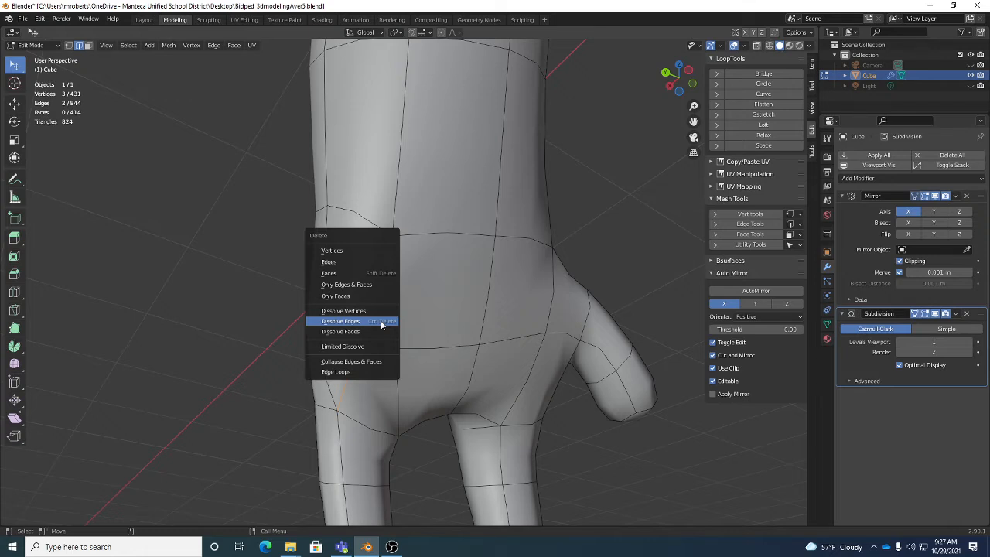
{"action": "left_click", "coordinate": [381, 325]}
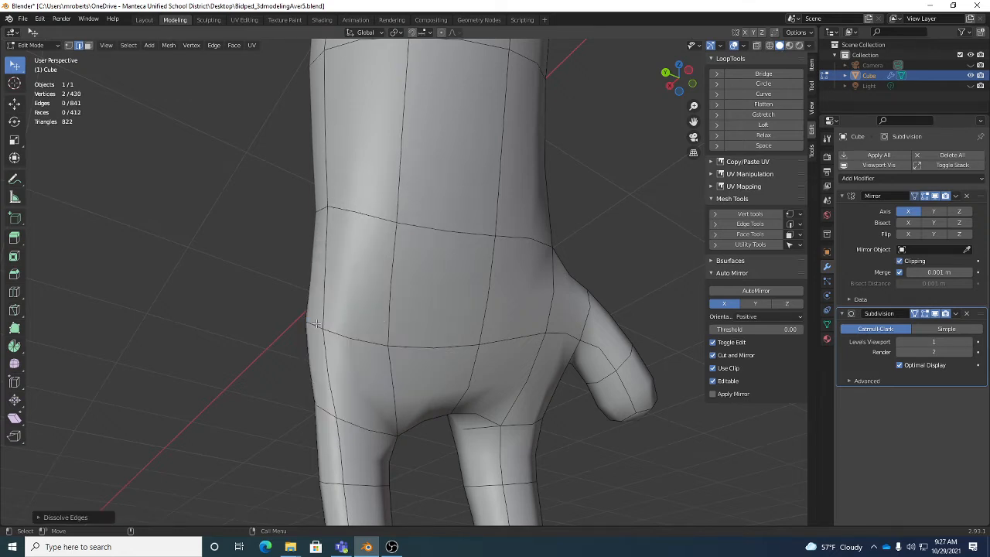
Nudge the edges on the outer side of the hand below the wrist to even out their spacing.
{"action": "key", "text": "g"}
{"action": "left_click_drag", "start_coordinate": [320, 326], "coordinate": [324, 325]}
{"action": "middle_click_drag", "start_coordinate": [340, 337], "coordinate": [413, 342]}
{"action": "left_click_drag", "start_coordinate": [417, 321], "coordinate": [413, 310]}
{"action": "left_click_drag", "start_coordinate": [377, 262], "coordinate": [383, 252]}
{"action": "middle_click_drag", "start_coordinate": [383, 252], "coordinate": [543, 273]}
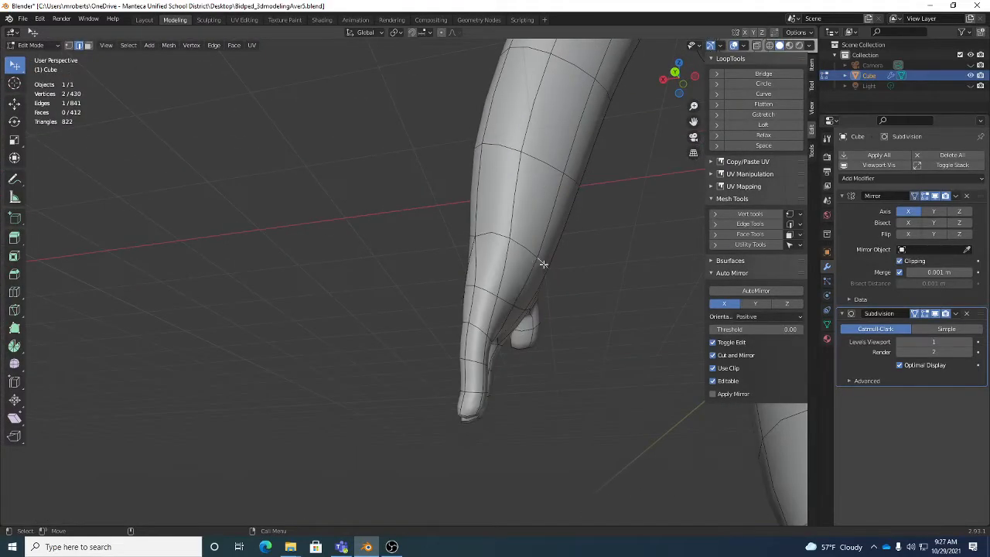
Shift the lengthwise palm edge above the outer finger toward the hand's outer side in small moves.
{"action": "key", "text": "g"}
{"action": "left_click", "coordinate": [520, 283]}
{"action": "key", "text": "g"}
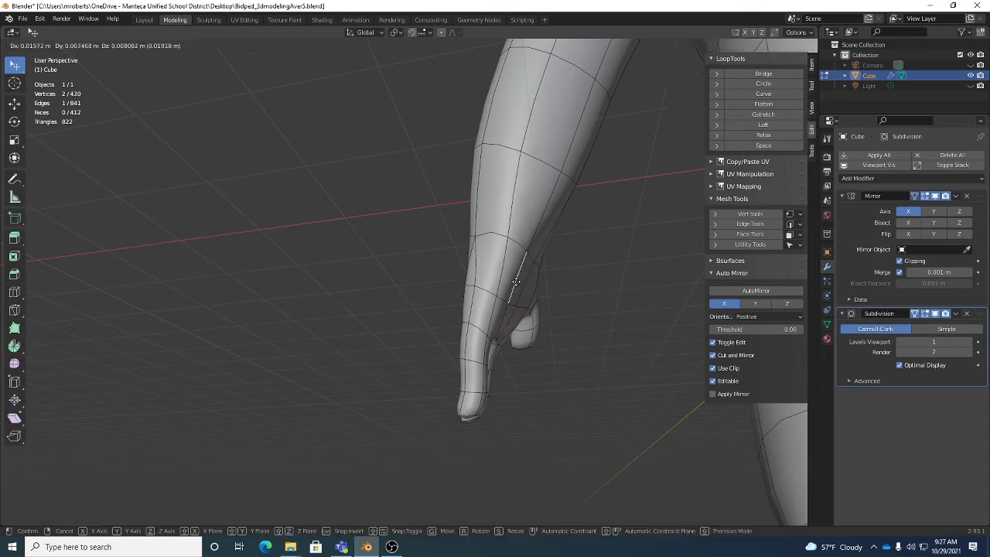
{"action": "left_click", "coordinate": [519, 282]}
{"action": "key", "text": "g"}
{"action": "left_click", "coordinate": [514, 283]}
Fine-tune the edge positions around the outer side and back of the hand, and save the file.
{"action": "middle_click_drag", "start_coordinate": [514, 284], "coordinate": [481, 291]}
{"action": "left_click_drag", "start_coordinate": [481, 292], "coordinate": [430, 293], "text": "alt"}
{"action": "left_click_drag", "start_coordinate": [524, 274], "coordinate": [518, 277]}
{"action": "left_click_drag", "start_coordinate": [519, 277], "coordinate": [552, 273], "text": "alt"}
{"action": "left_click_drag", "start_coordinate": [554, 224], "coordinate": [586, 290]}
{"action": "key", "text": "ctrl+s"}
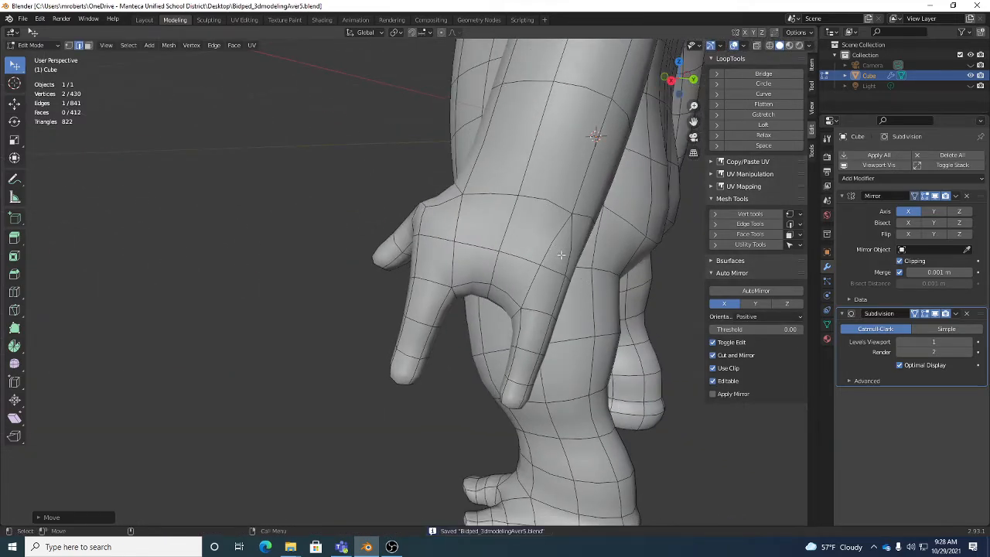
Try rotating the diagonal edge between the wrist and outer finger on the back of the hand clockwise twice.
{"action": "left_click_drag", "start_coordinate": [555, 263], "coordinate": [526, 255], "text": "alt"}
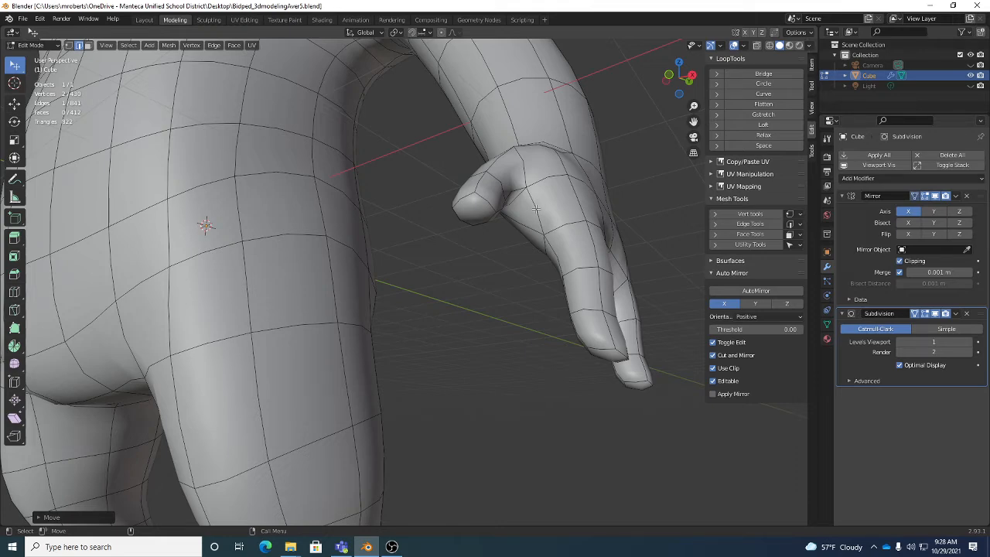
{"action": "middle_click_drag", "start_coordinate": [576, 228], "coordinate": [453, 269]}
{"action": "scroll", "coordinate": [454, 268], "scroll_direction": "up", "scroll_amount": 3}
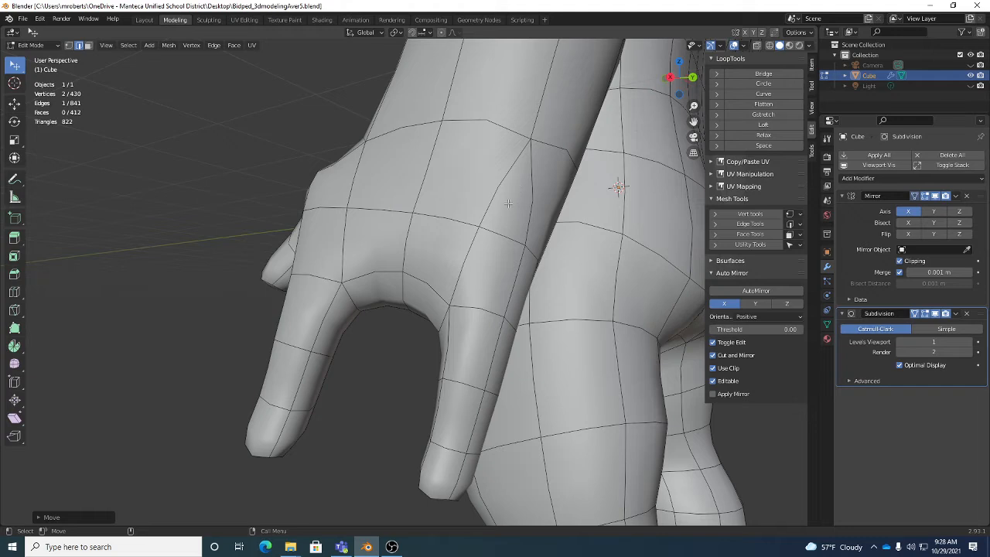
{"action": "left_click", "coordinate": [507, 177]}
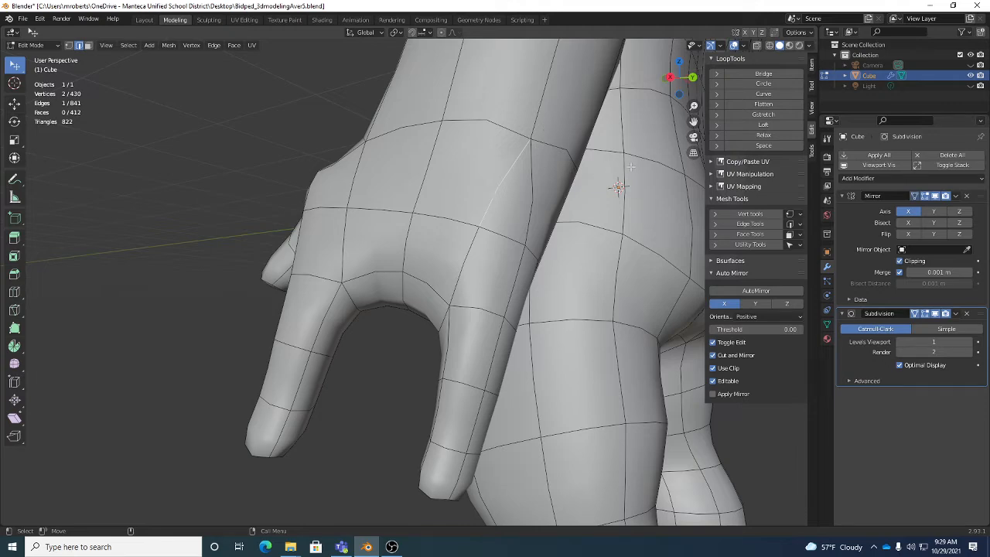
{"action": "middle_click_drag", "start_coordinate": [630, 166], "coordinate": [582, 161]}
{"action": "right_click", "coordinate": [582, 161]}
{"action": "mouse_move", "coordinate": [582, 158]}
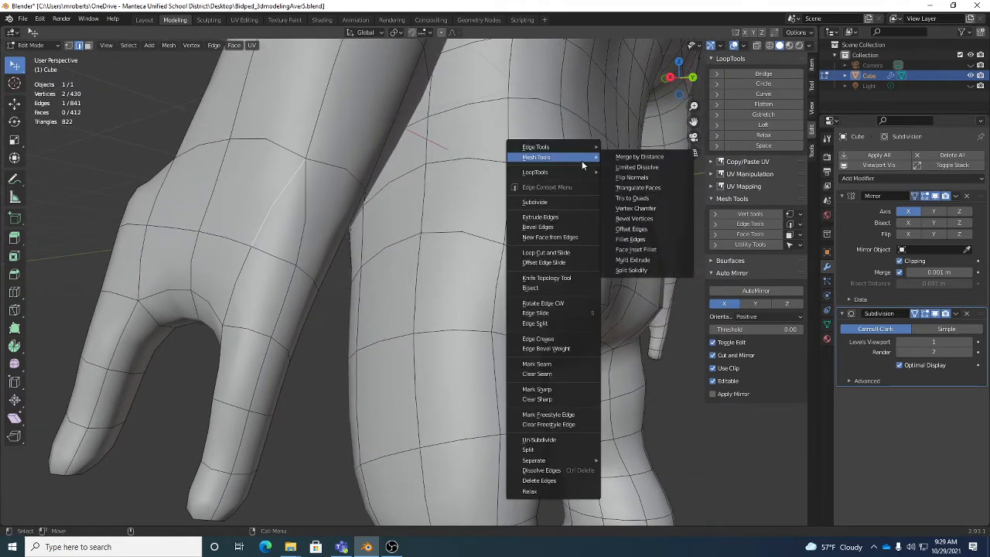
{"action": "left_click", "coordinate": [575, 304]}
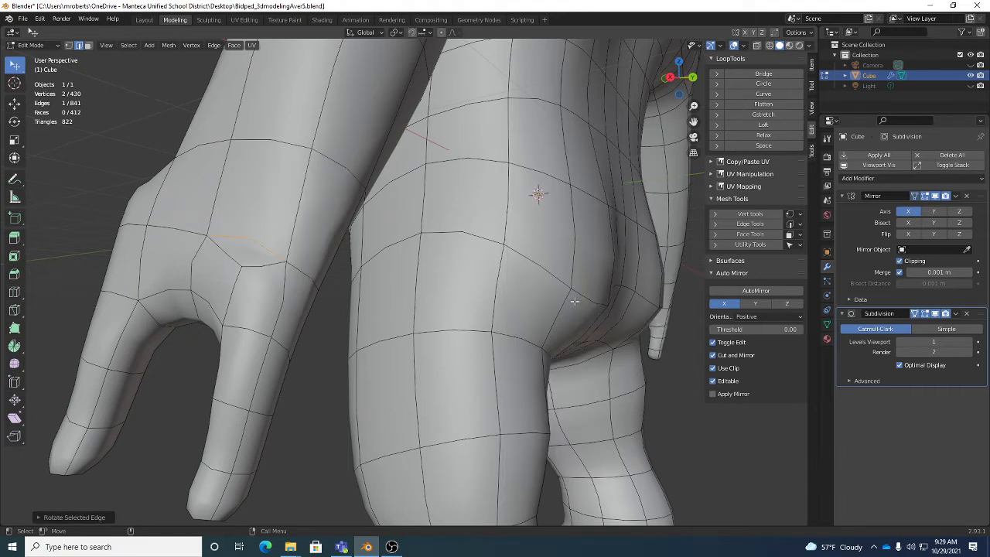
{"action": "right_click", "coordinate": [533, 280]}
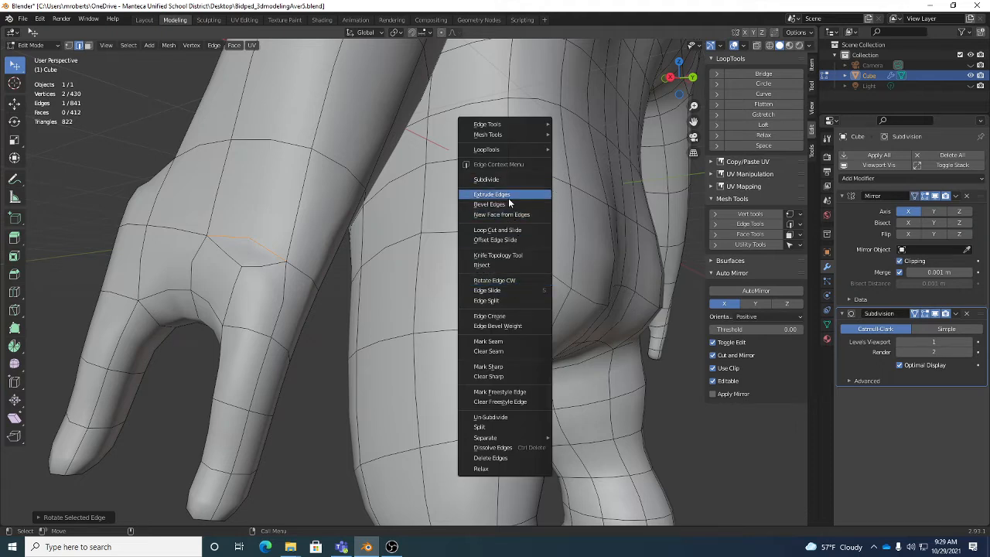
{"action": "left_click", "coordinate": [513, 280]}
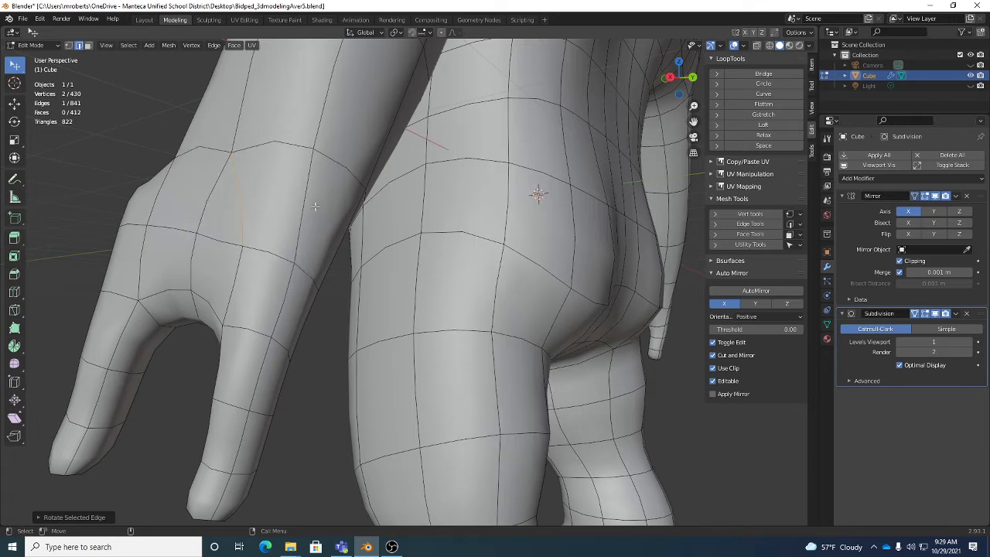
Undo both rotations of the edge on the back of the hand.
{"action": "middle_click_drag", "start_coordinate": [326, 222], "coordinate": [282, 186]}
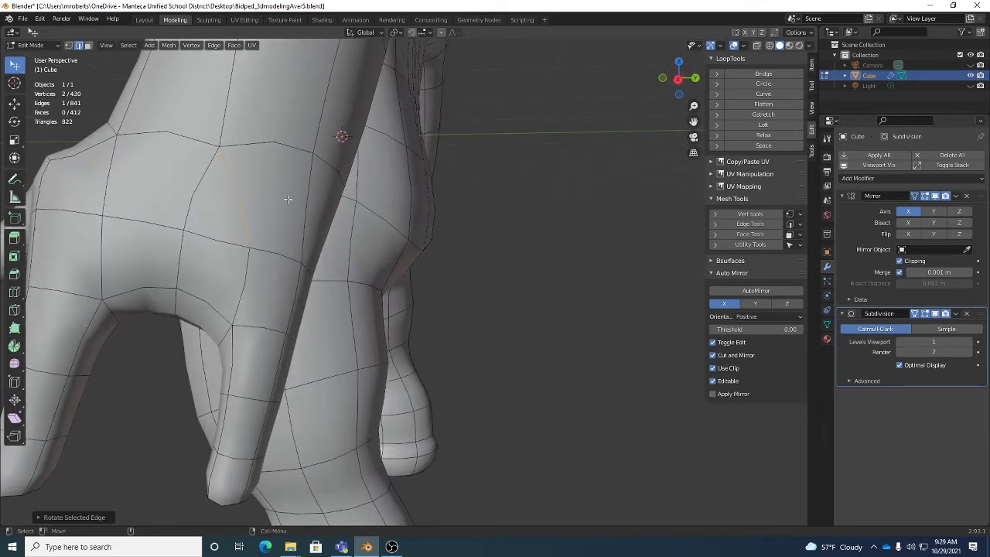
{"action": "key", "text": "ctrl+z"}
{"action": "key", "text": "ctrl+z"}
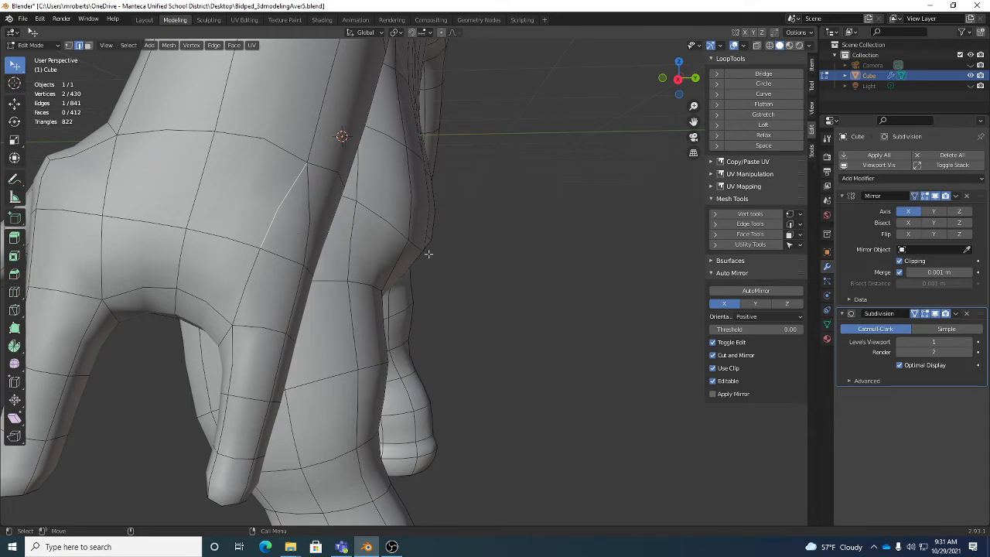
Assign the V shortcut to the Rotate Edge CW command.
{"action": "right_click", "coordinate": [526, 235]}
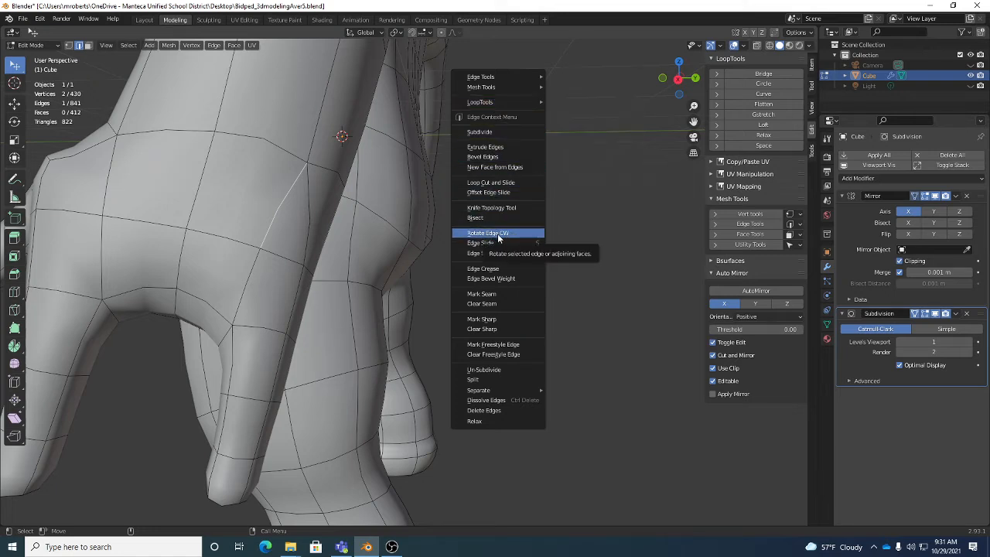
{"action": "right_click", "coordinate": [497, 234]}
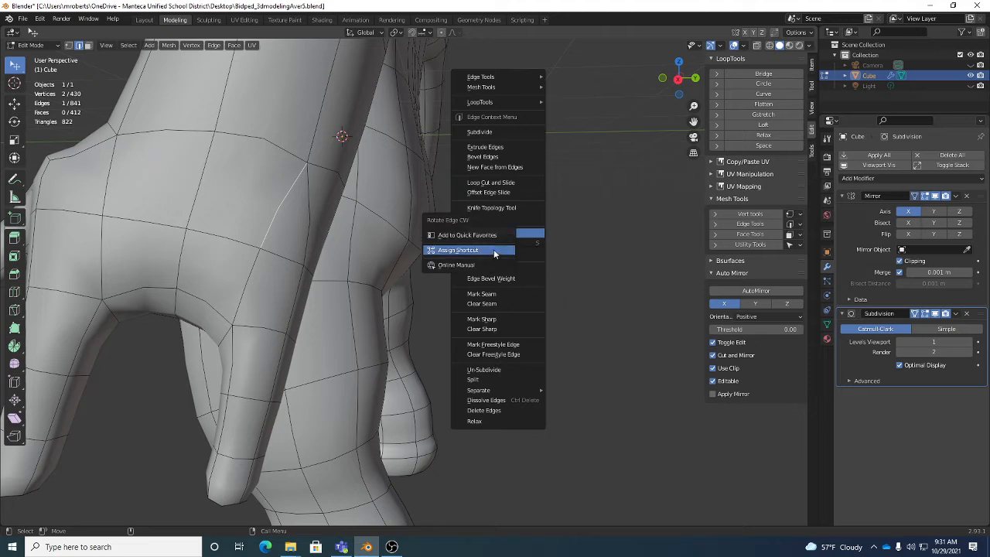
{"action": "left_click", "coordinate": [494, 249]}
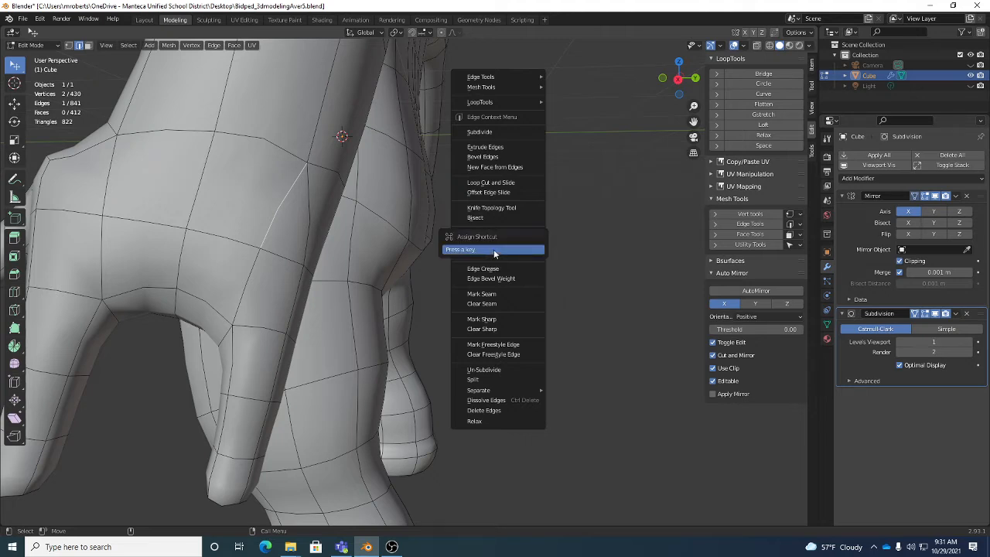
{"action": "key", "text": "v"}
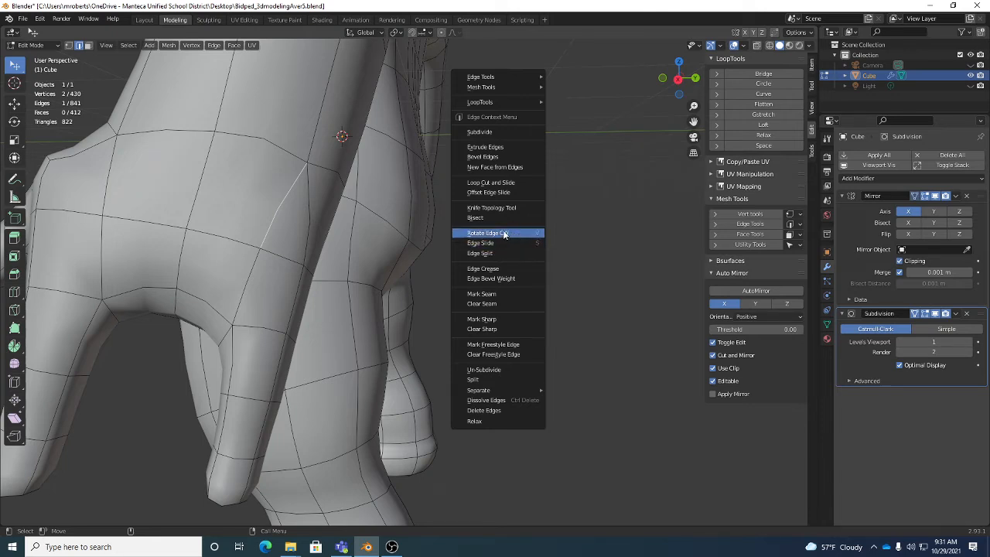
Rotate the selected diagonal edge on the back of the hand clockwise twice.
{"action": "left_click", "coordinate": [504, 232]}
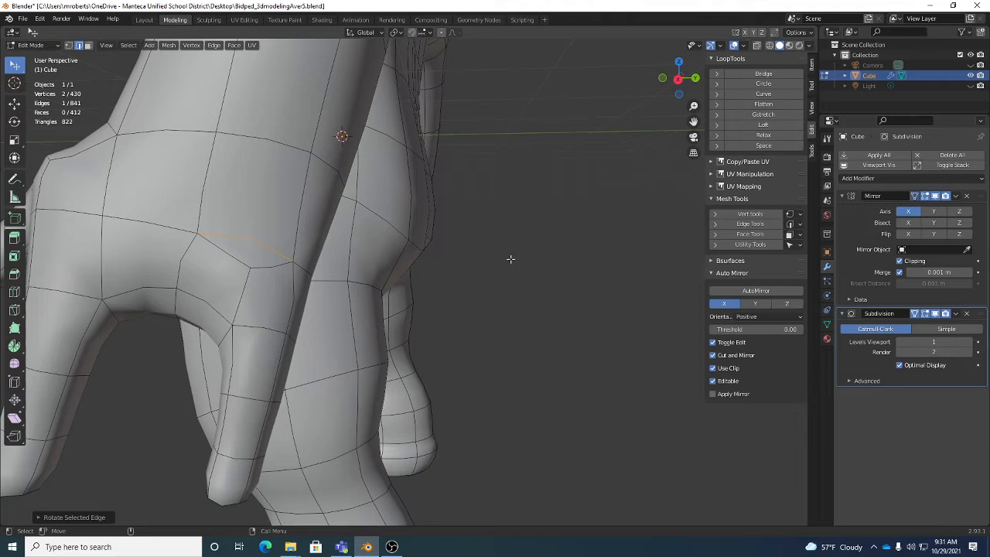
{"action": "right_click", "coordinate": [532, 244]}
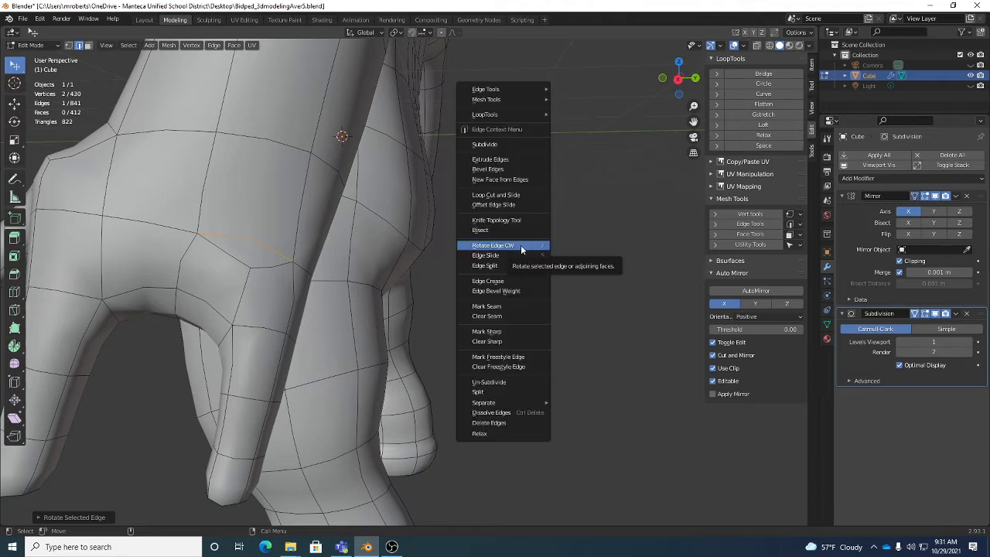
{"action": "left_click", "coordinate": [521, 244]}
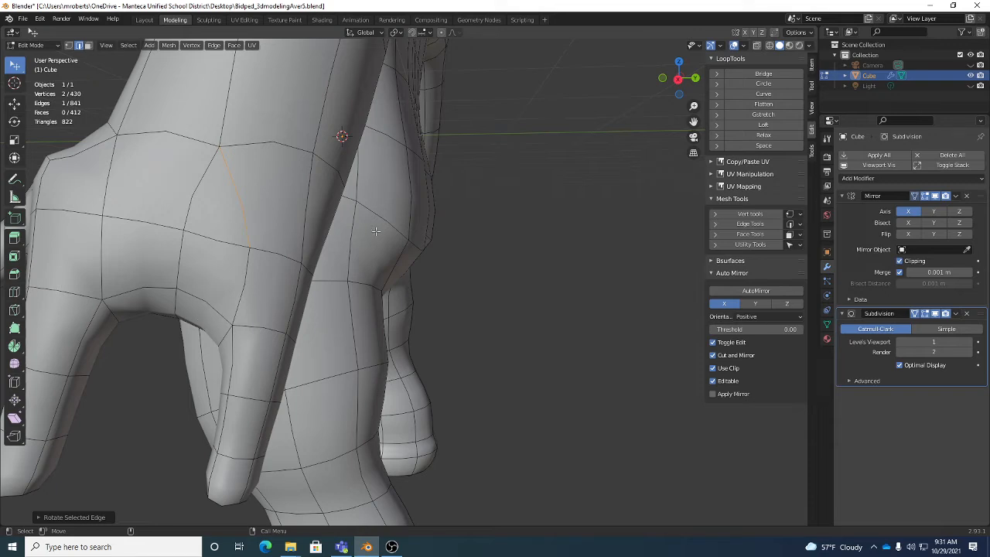
Repeat the last edge rotation until the edge again runs from the middle of the wrist loop to the outer finger.
{"action": "key", "text": "shift+r"}
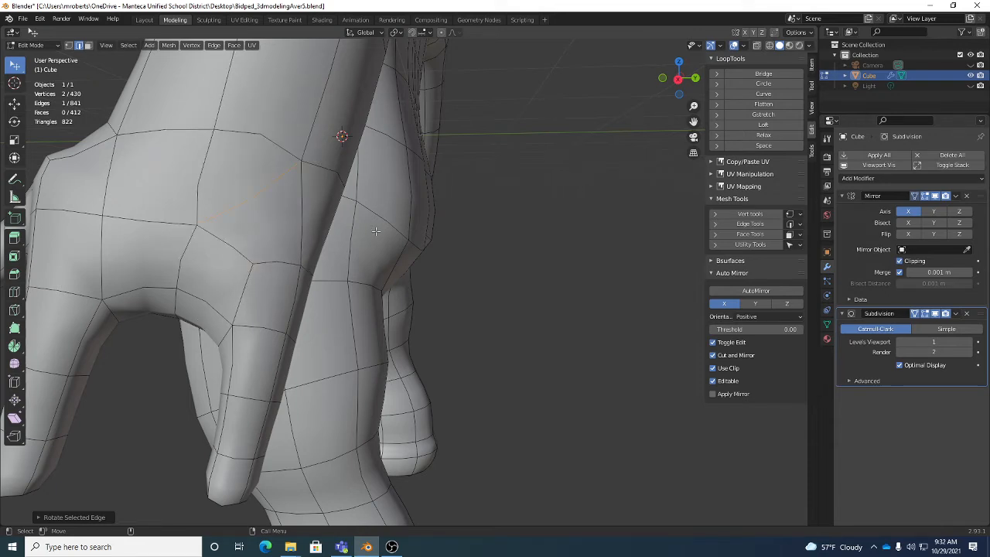
{"action": "key", "text": "shift+r"}
{"action": "key", "text": "shift+r"}
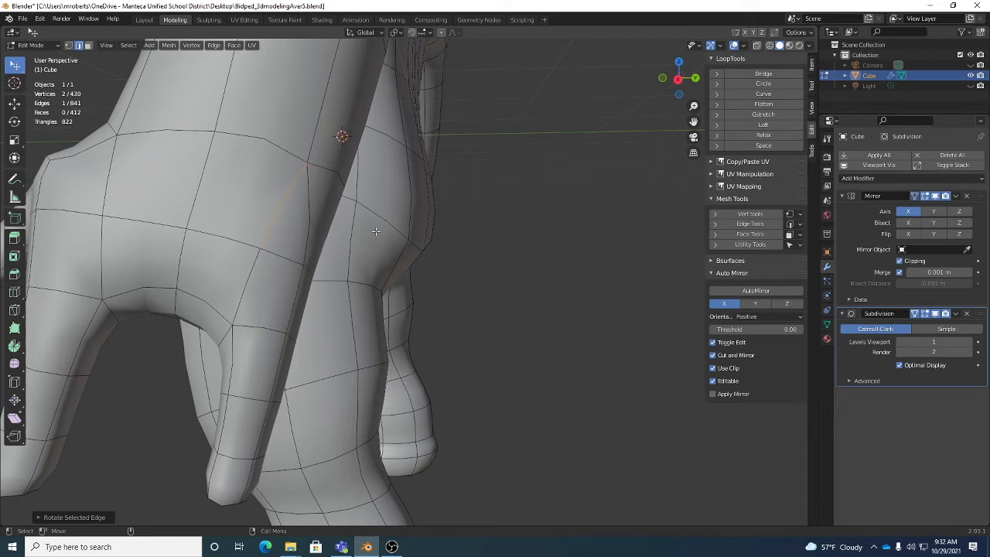
{"action": "key", "text": "shift+r"}
{"action": "key", "text": "shift+r"}
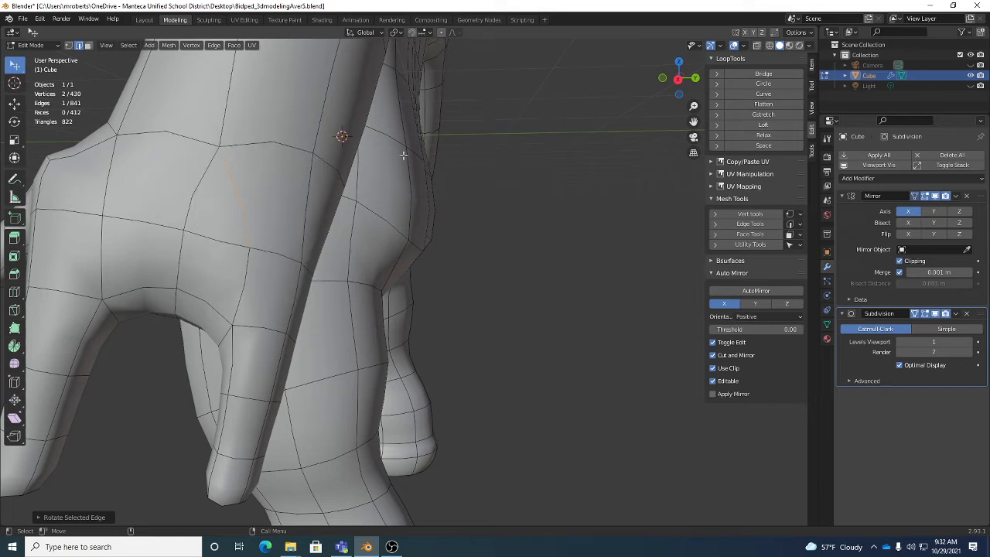
Rotate the edge descending from the middle of the wrist loop toward the gap between the fingers clockwise twice.
{"action": "middle_click_drag", "start_coordinate": [357, 175], "coordinate": [464, 185], "text": "shift"}
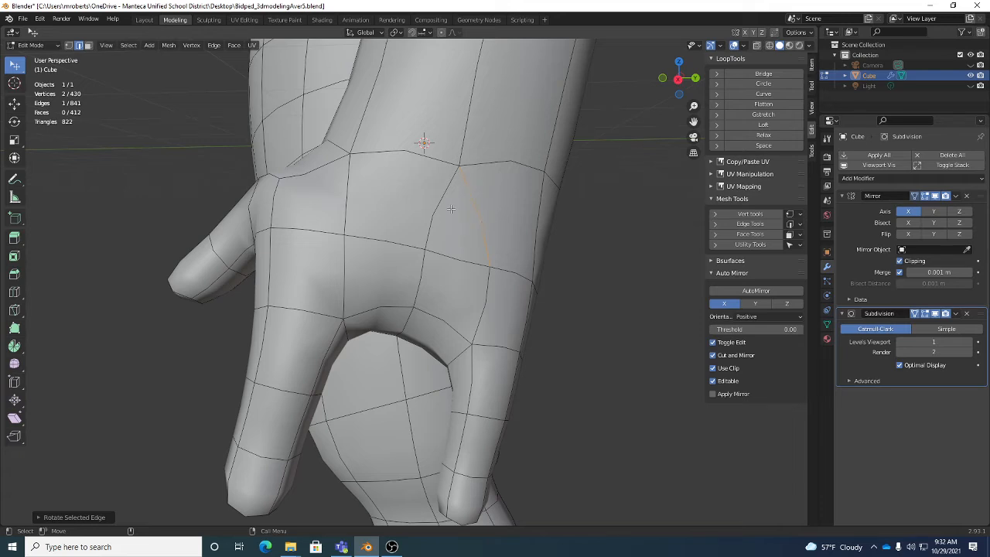
{"action": "key", "text": "ctrl+z"}
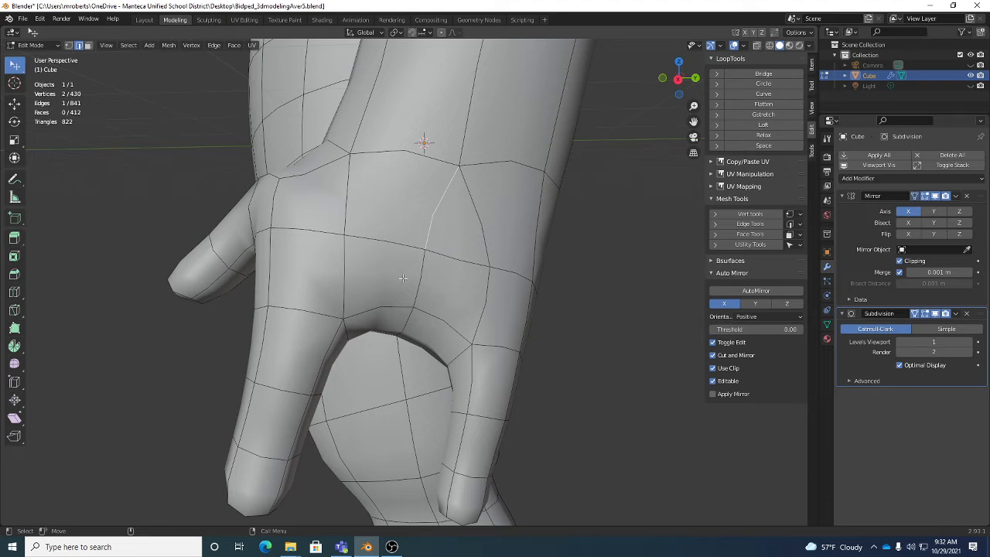
{"action": "right_click", "coordinate": [622, 251]}
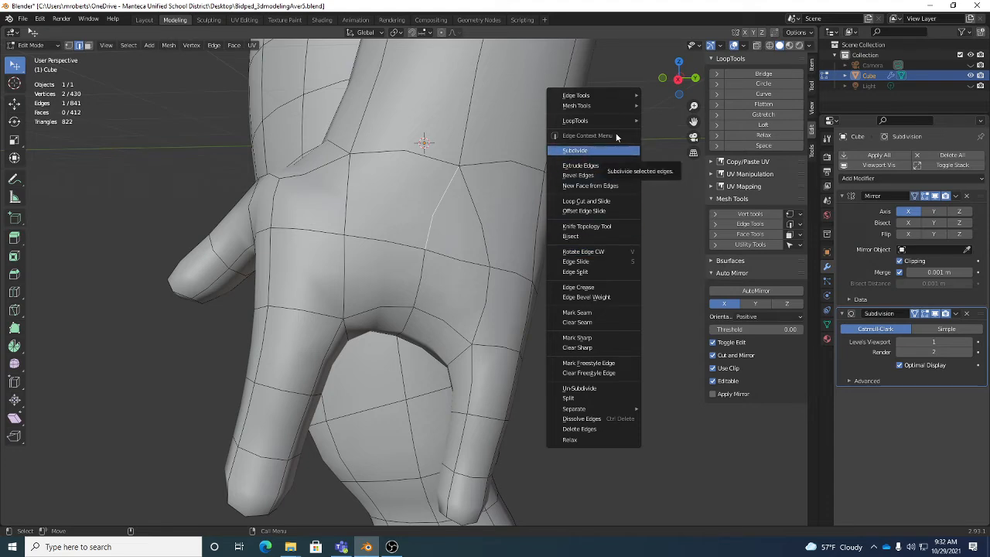
{"action": "left_click", "coordinate": [584, 252]}
{"action": "right_click", "coordinate": [633, 289]}
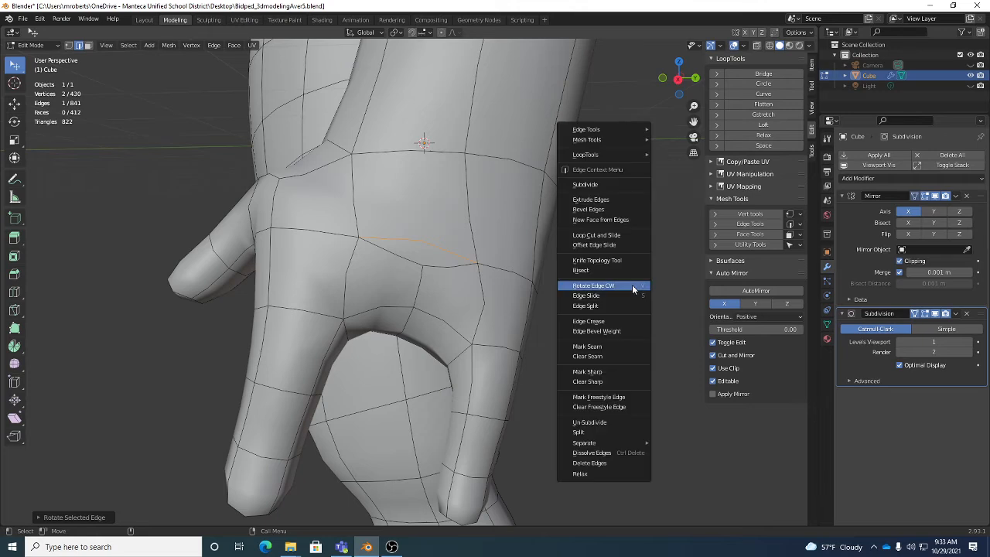
{"action": "left_click", "coordinate": [633, 286]}
{"action": "left_click", "coordinate": [611, 283]}
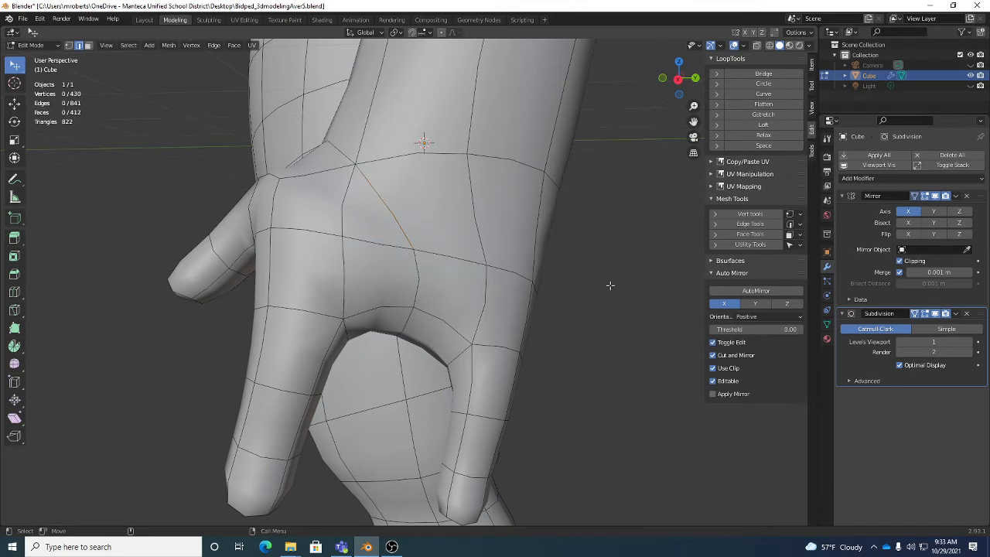
Select the edge running from the thumb's base to the neighbouring finger's base and examine the surrounding topology from several angles.
{"action": "middle_click_drag", "start_coordinate": [480, 256], "coordinate": [433, 247]}
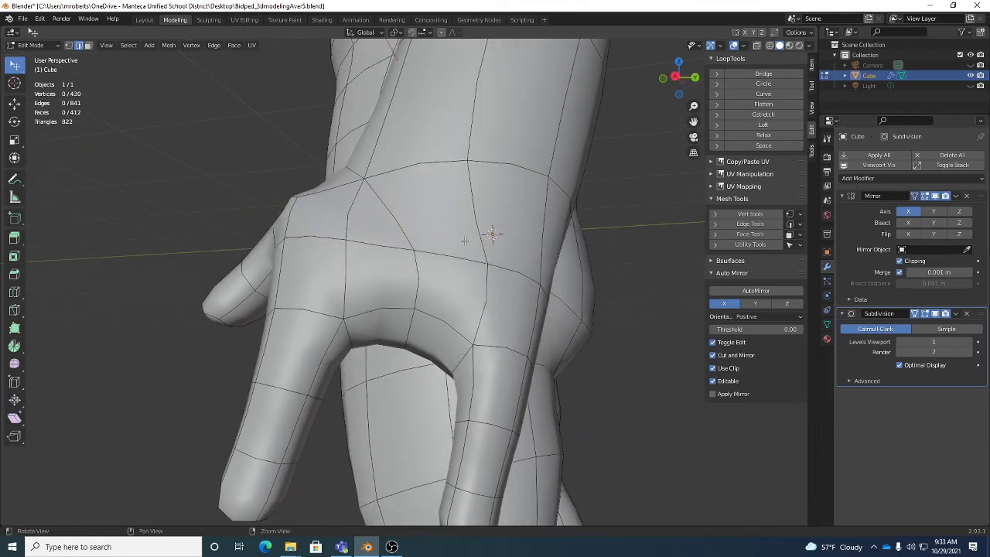
{"action": "left_click", "coordinate": [391, 247]}
{"action": "middle_click_drag", "start_coordinate": [402, 174], "coordinate": [528, 205]}
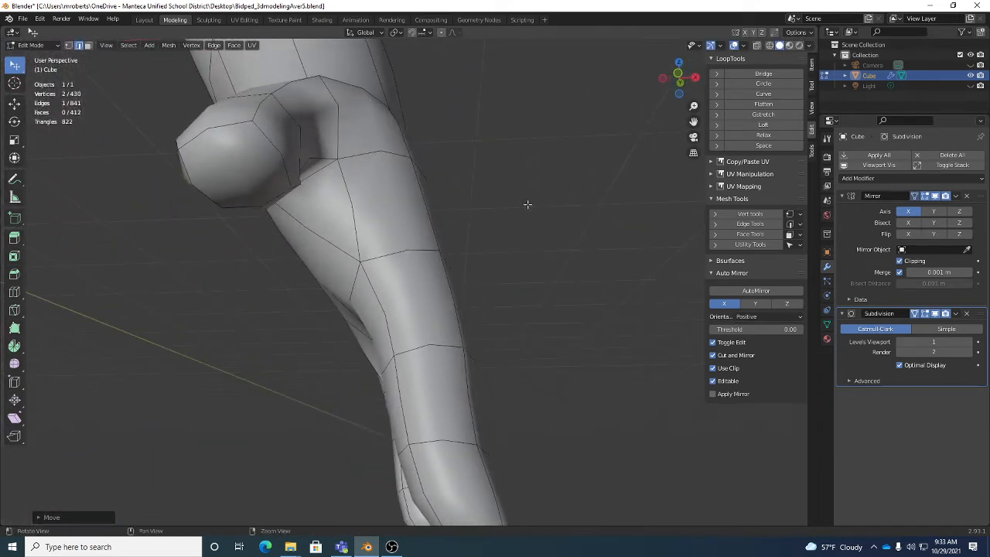
{"action": "left_click", "coordinate": [357, 212]}
{"action": "middle_click_drag", "start_coordinate": [357, 212], "coordinate": [309, 237]}
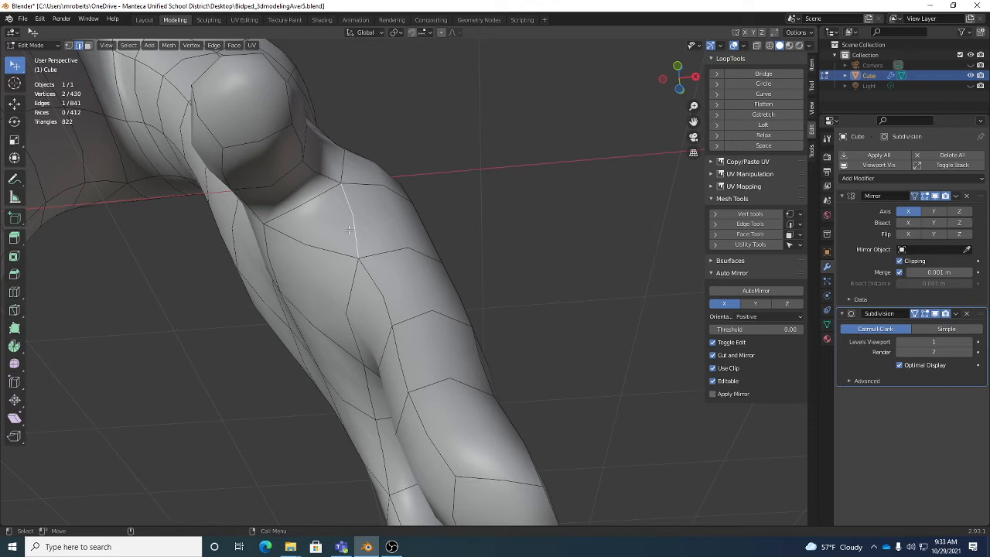
{"action": "middle_click_drag", "start_coordinate": [348, 230], "coordinate": [240, 144]}
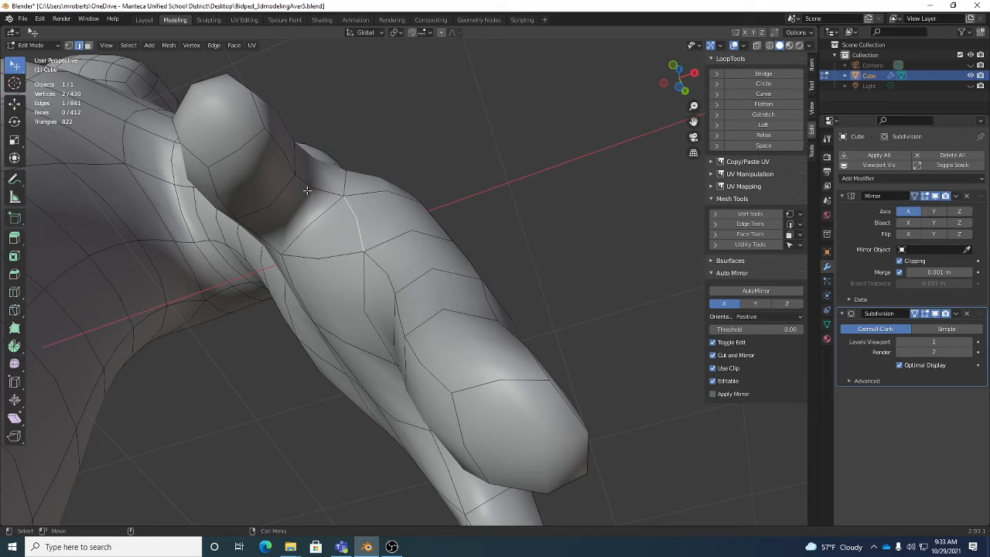
{"action": "middle_click_drag", "start_coordinate": [307, 190], "coordinate": [300, 229]}
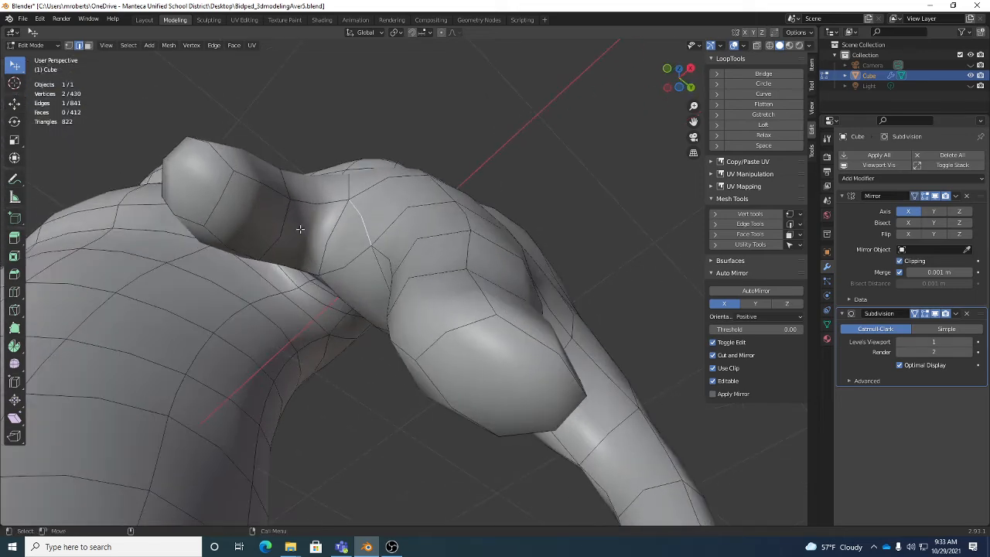
{"action": "middle_click_drag", "start_coordinate": [424, 215], "coordinate": [581, 199]}
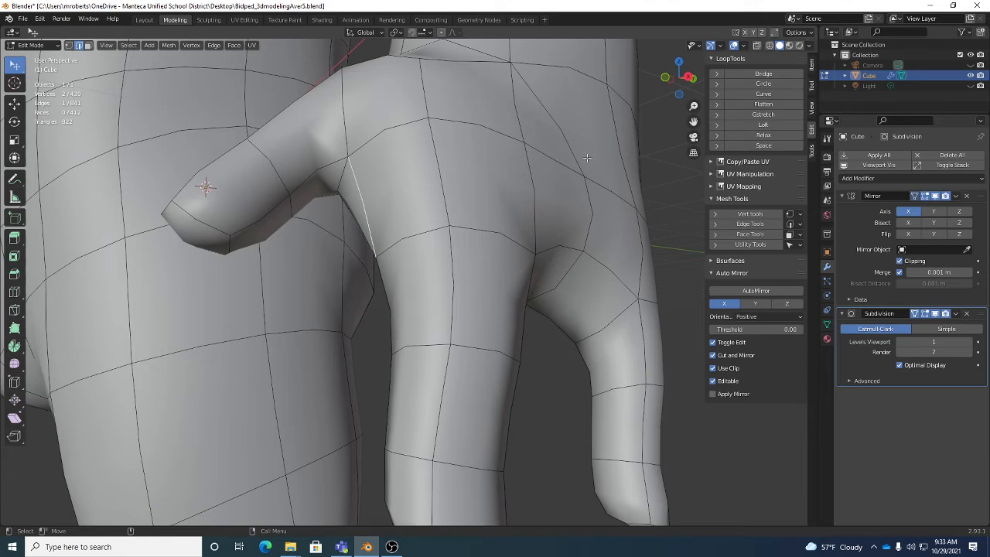
{"action": "middle_click_drag", "start_coordinate": [608, 128], "coordinate": [373, 208]}
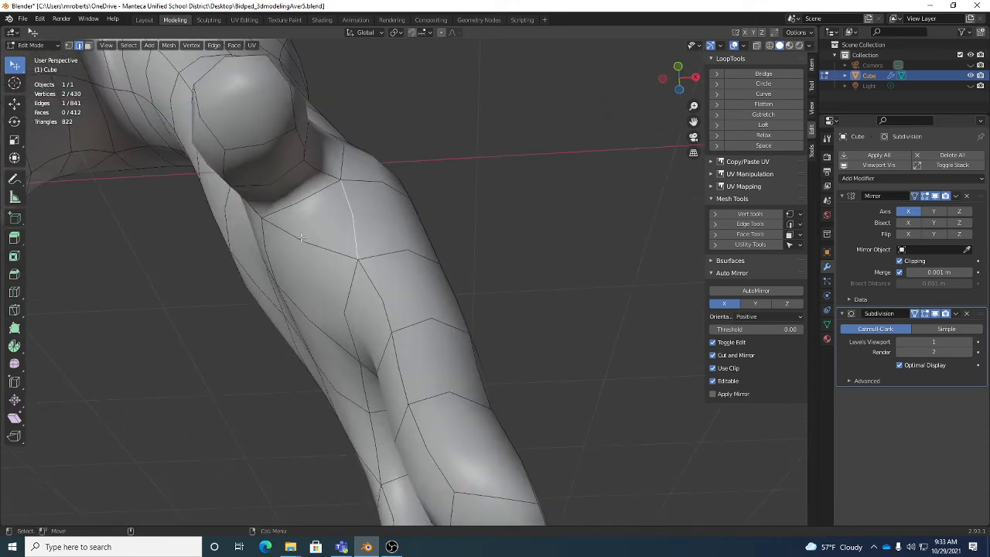
{"action": "middle_click_drag", "start_coordinate": [452, 216], "coordinate": [361, 208]}
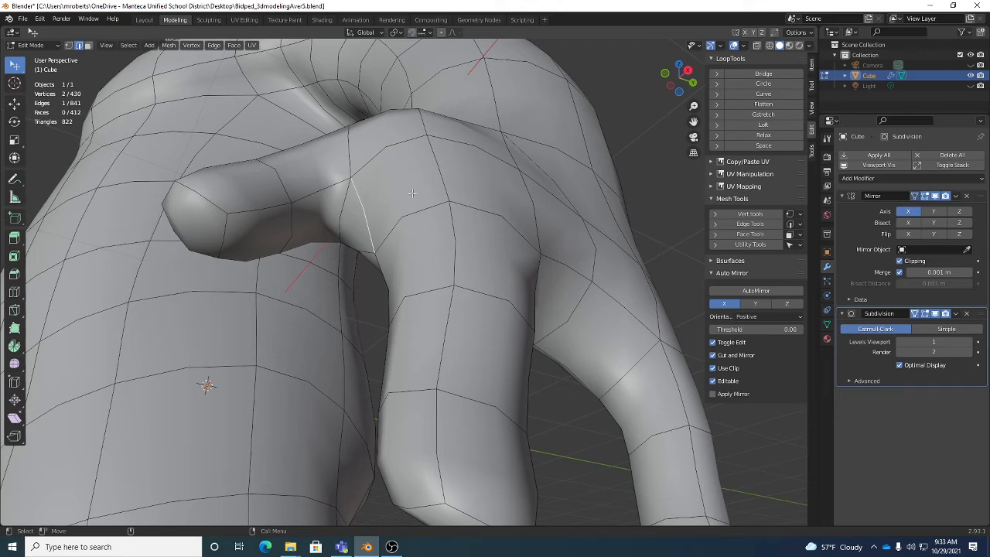
{"action": "middle_click_drag", "start_coordinate": [412, 185], "coordinate": [488, 117]}
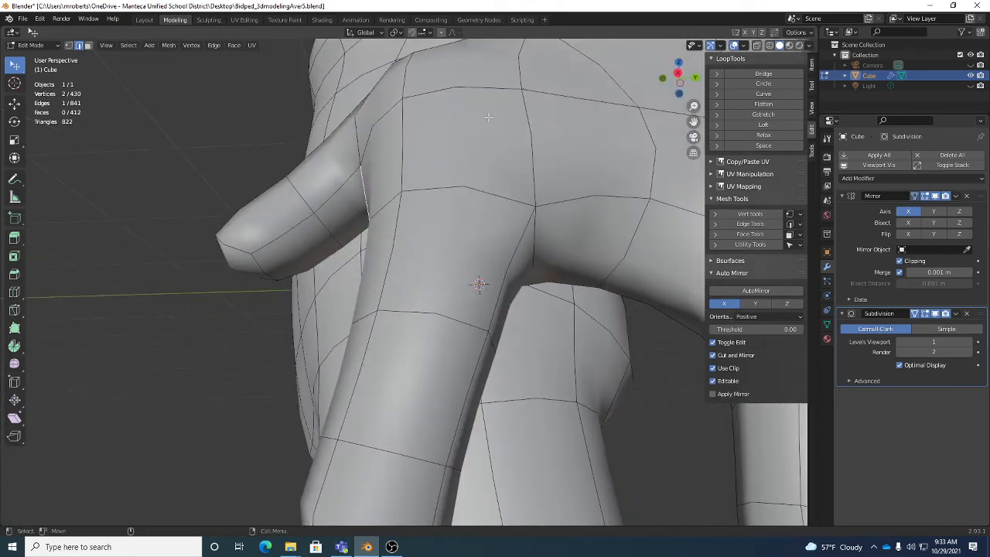
{"action": "middle_click_drag", "start_coordinate": [437, 176], "coordinate": [518, 171]}
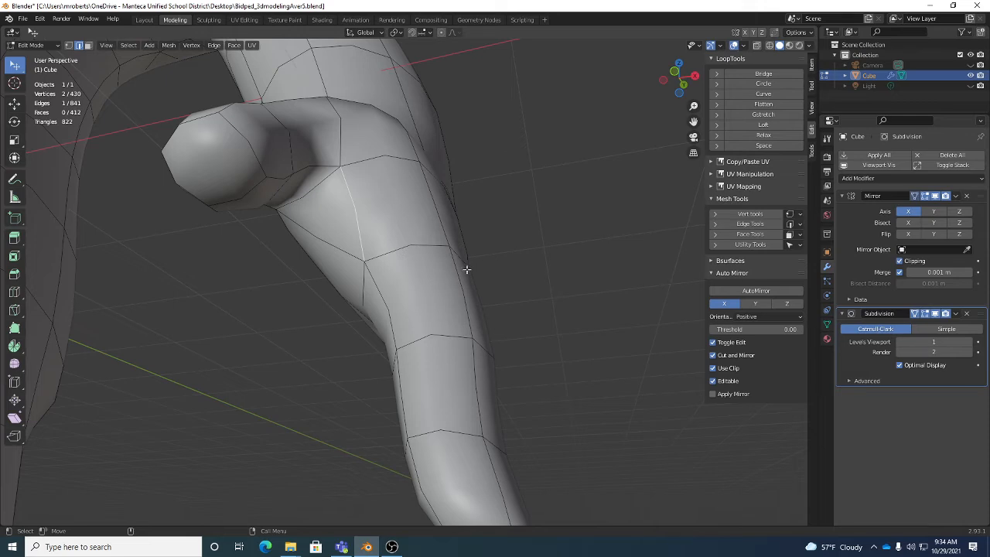
Try rotating the selected edge between the thumb and the neighbouring finger's base clockwise twice.
{"action": "right_click", "coordinate": [621, 214]}
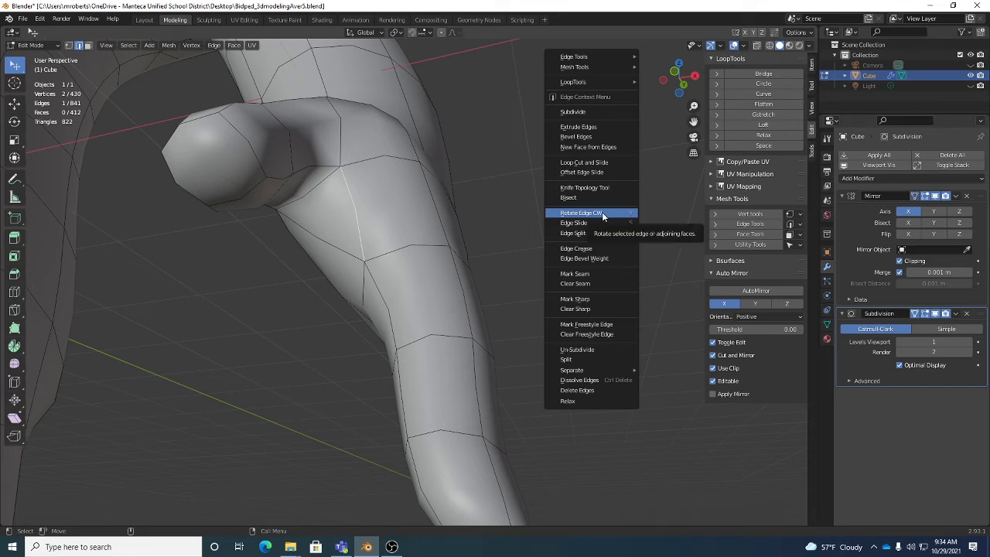
{"action": "left_click", "coordinate": [602, 213]}
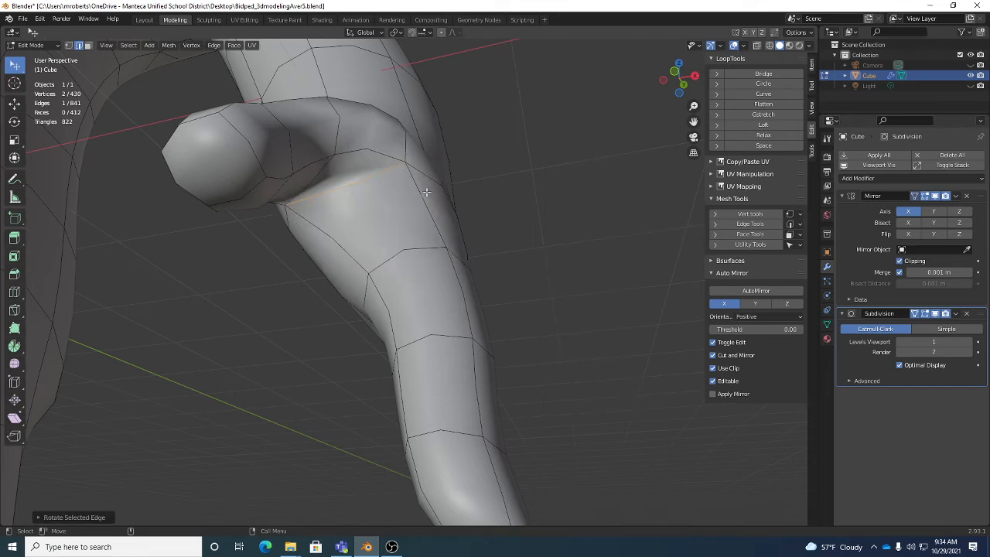
{"action": "right_click", "coordinate": [550, 215]}
{"action": "left_click", "coordinate": [551, 215]}
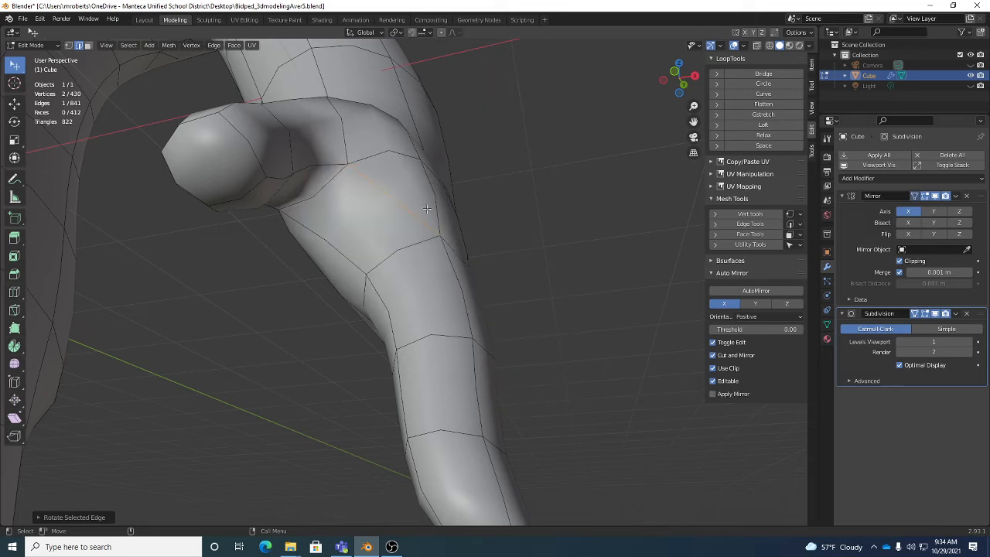
{"action": "middle_click_drag", "start_coordinate": [475, 218], "coordinate": [344, 164]}
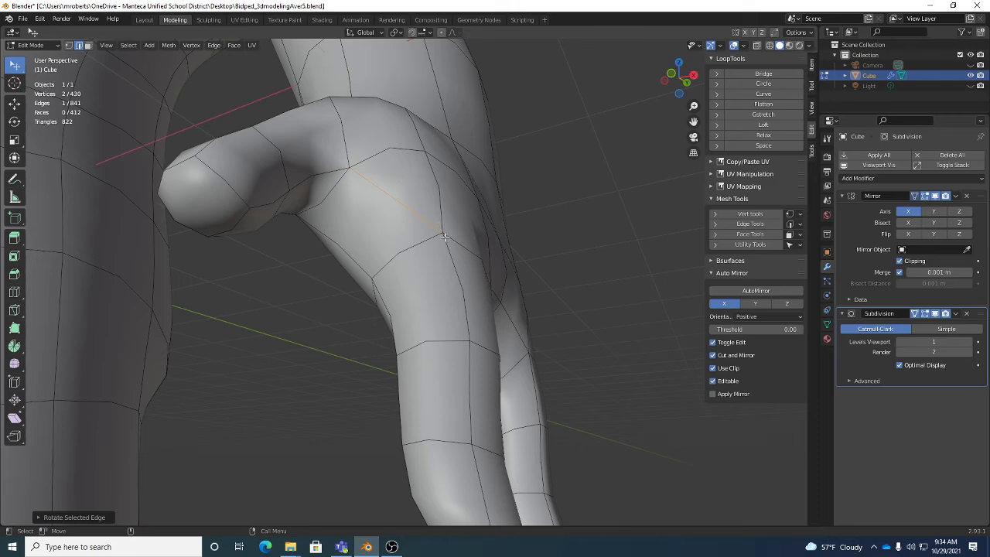
{"action": "middle_click_drag", "start_coordinate": [376, 177], "coordinate": [318, 198]}
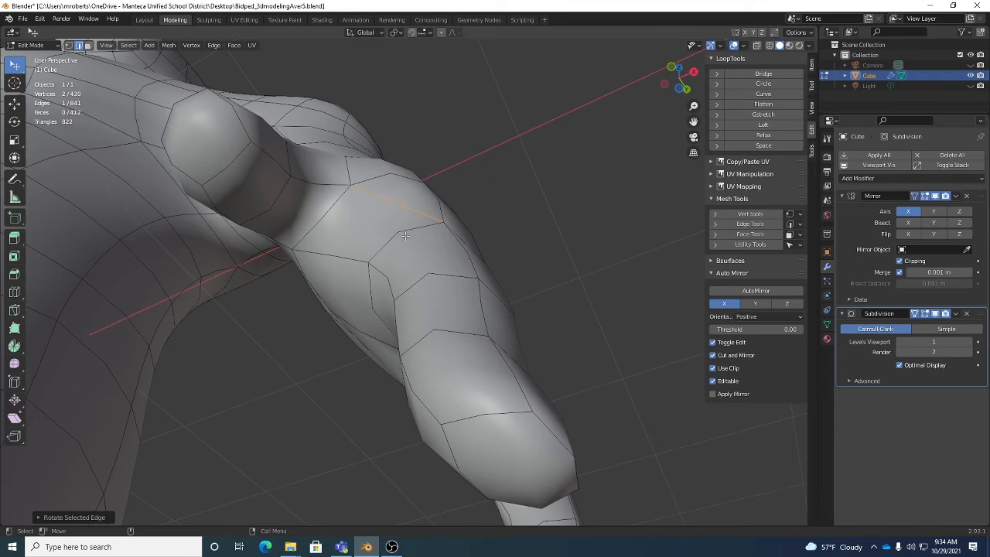
{"action": "key", "text": "ctrl+r"}
{"action": "mouse_move", "coordinate": [389, 238]}
{"action": "middle_mouse_down"}
{"action": "mouse_move", "coordinate": [420, 320]}
{"action": "mouse_move", "coordinate": [391, 250]}
{"action": "middle_mouse_up"}
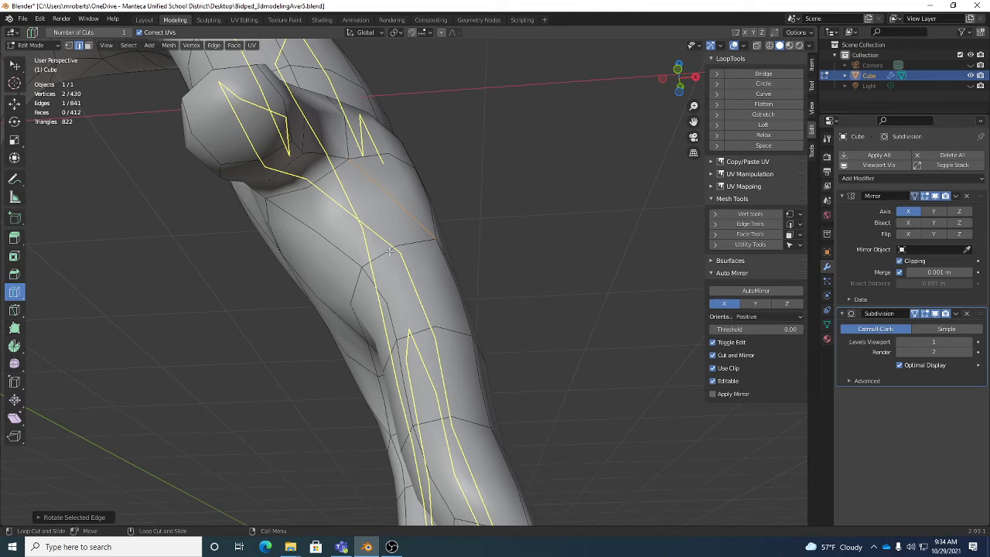
{"action": "key", "text": "w"}
{"action": "middle_click_drag", "start_coordinate": [515, 274], "coordinate": [582, 274]}
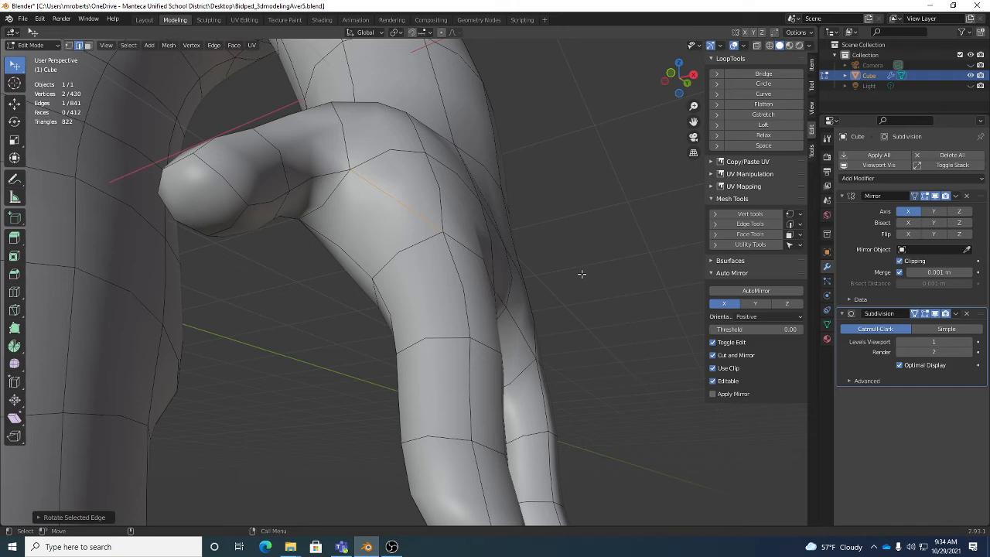
{"action": "middle_click_drag", "start_coordinate": [414, 252], "coordinate": [307, 222]}
Rotate the edge beside the thumb clockwise twice so it runs diagonally to the gap between the two fingers.
{"action": "middle_click_drag", "start_coordinate": [371, 244], "coordinate": [467, 263]}
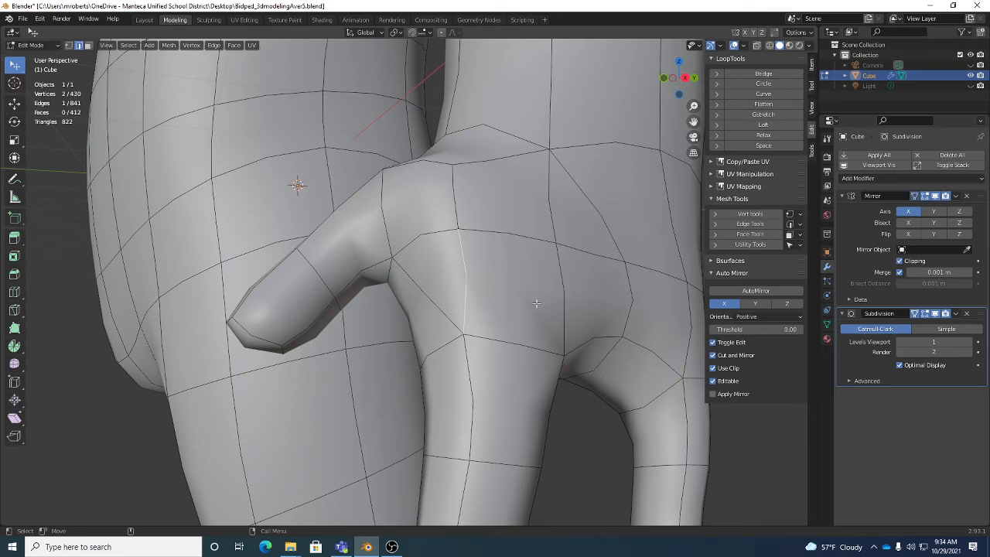
{"action": "middle_click_drag", "start_coordinate": [536, 304], "coordinate": [566, 278]}
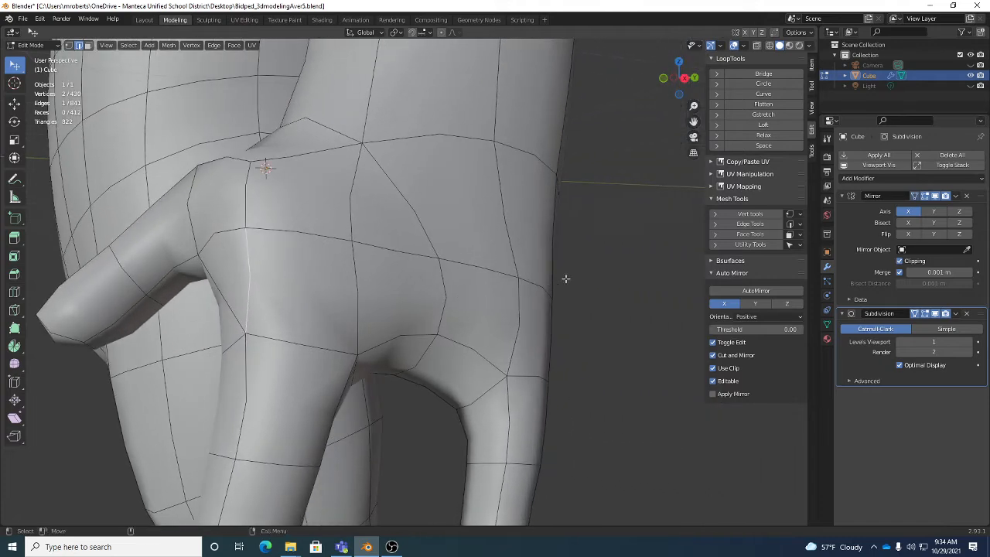
{"action": "right_click", "coordinate": [604, 254]}
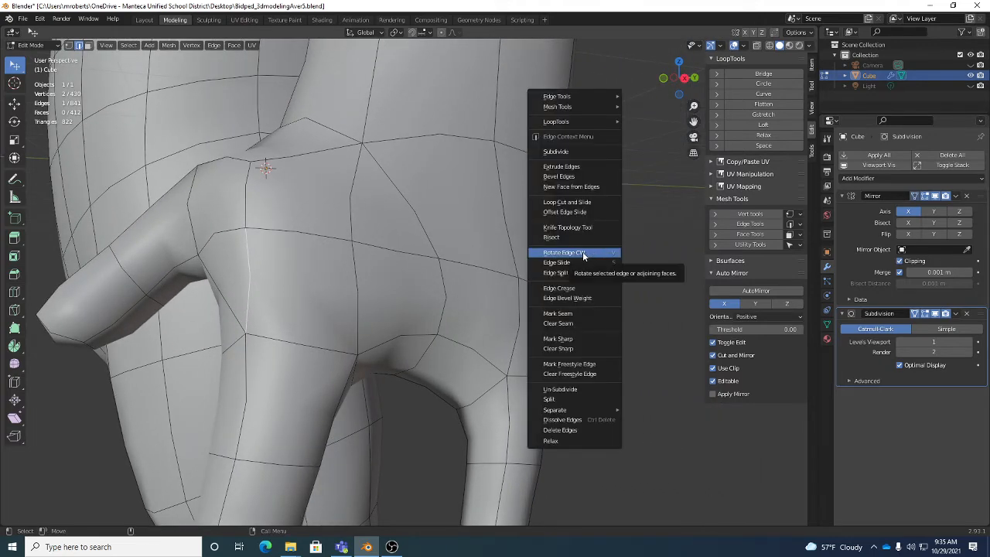
{"action": "left_click", "coordinate": [601, 253]}
{"action": "right_click", "coordinate": [571, 277]}
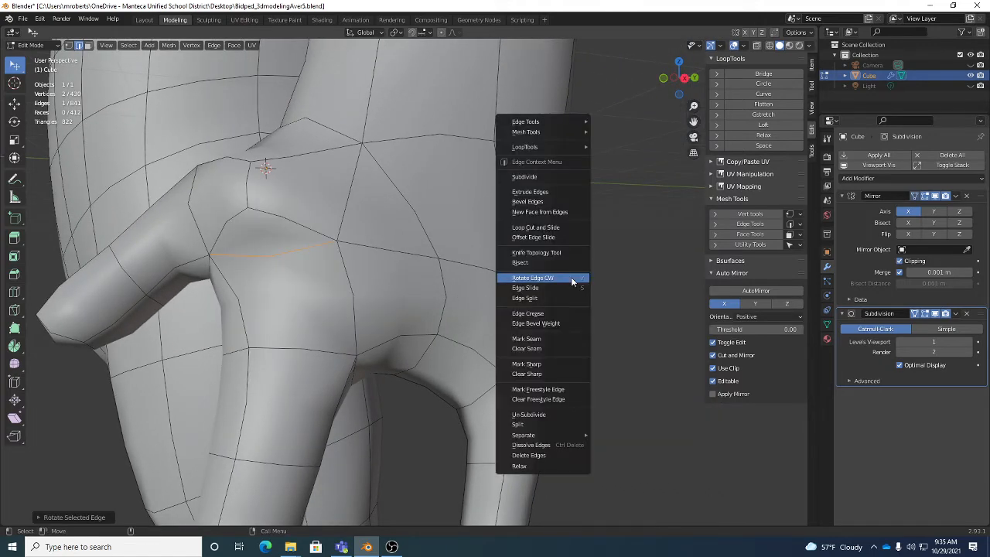
{"action": "left_click", "coordinate": [571, 277]}
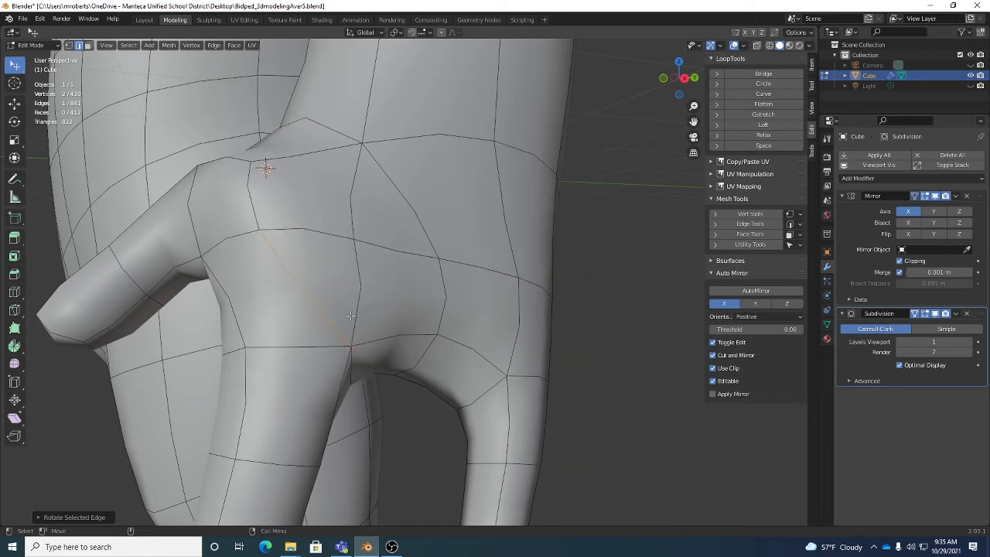
Dissolve the two connected edges running from the wrist loop down to the gap between the fingers.
{"action": "middle_click_drag", "start_coordinate": [390, 326], "coordinate": [395, 277]}
{"action": "double_click", "coordinate": [362, 222]}
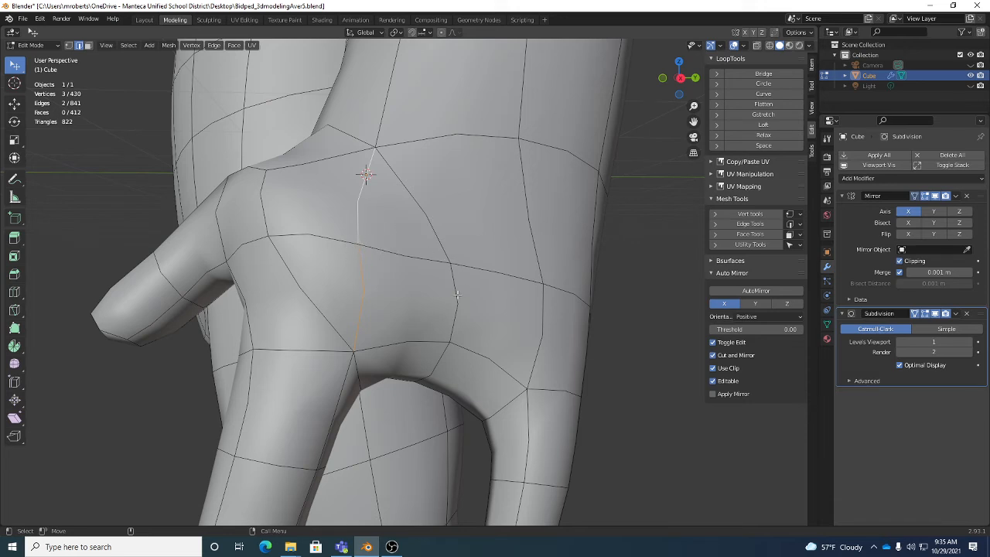
{"action": "middle_click_drag", "start_coordinate": [471, 303], "coordinate": [252, 182]}
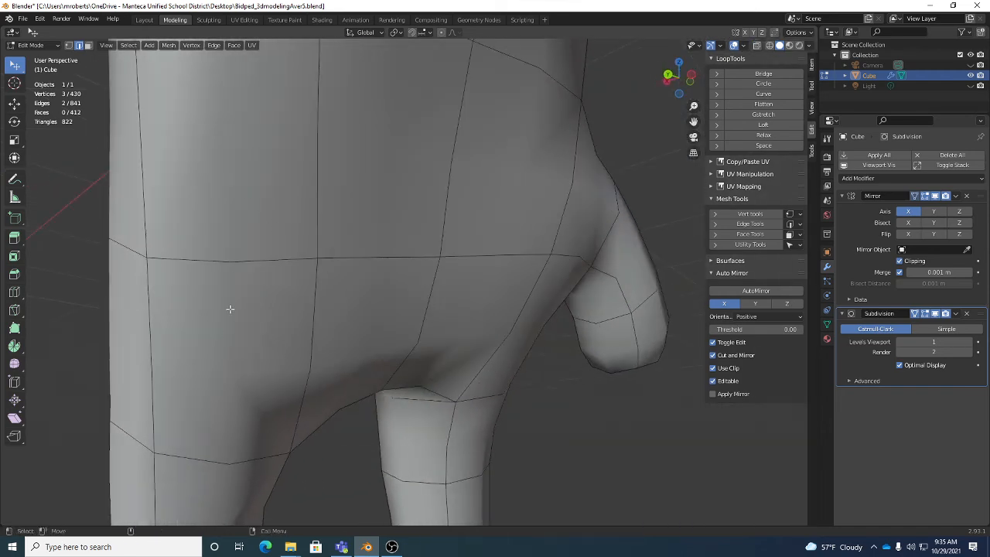
{"action": "middle_click_drag", "start_coordinate": [243, 305], "coordinate": [352, 236]}
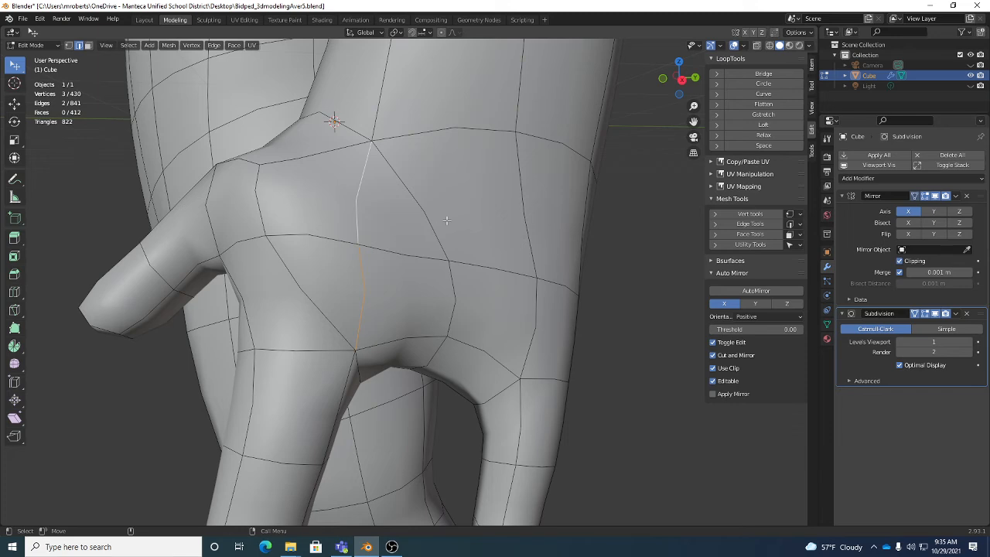
{"action": "key", "text": "x"}
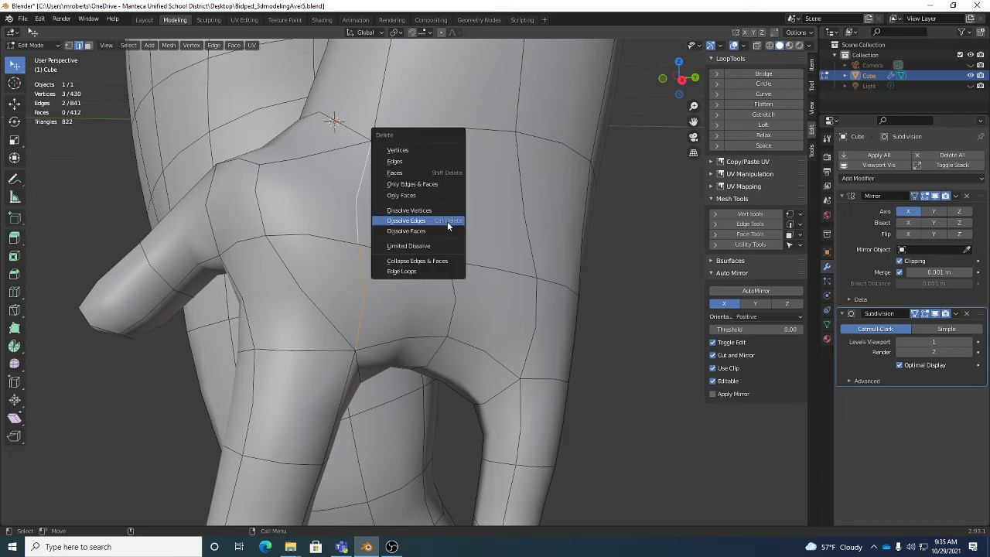
{"action": "left_click", "coordinate": [447, 221]}
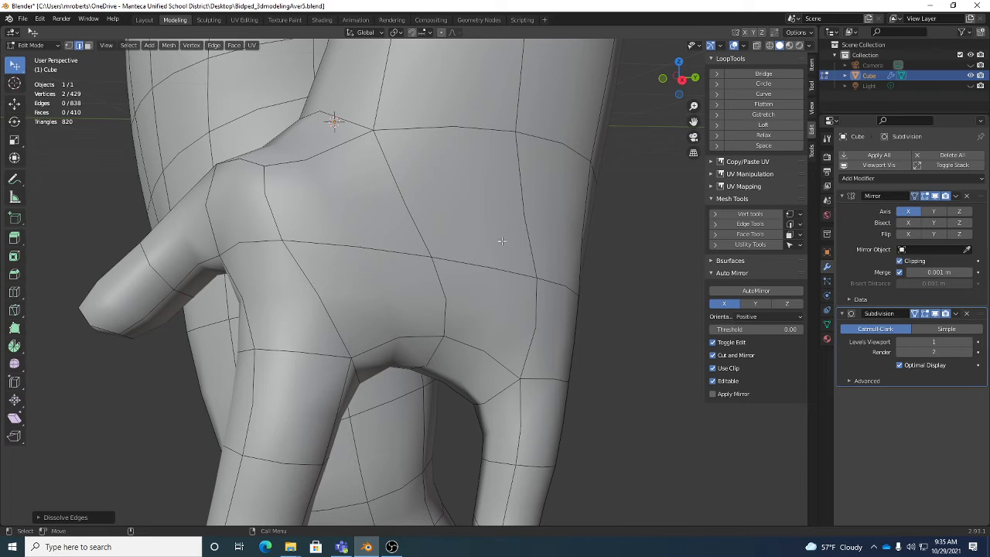
Move the wrist-loop and mid-hand edges up the back of the hand and shift the short edge beside the thumb toward the palm's middle.
{"action": "middle_click_drag", "start_coordinate": [404, 177], "coordinate": [395, 136]}
{"action": "key", "text": "g"}
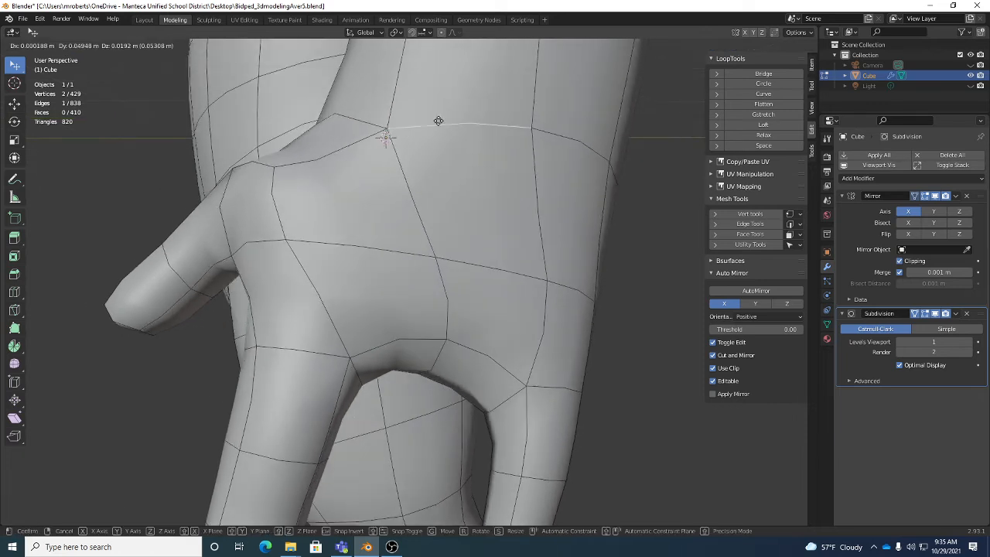
{"action": "left_click_drag", "start_coordinate": [439, 121], "coordinate": [456, 112]}
{"action": "left_click_drag", "start_coordinate": [490, 265], "coordinate": [477, 241]}
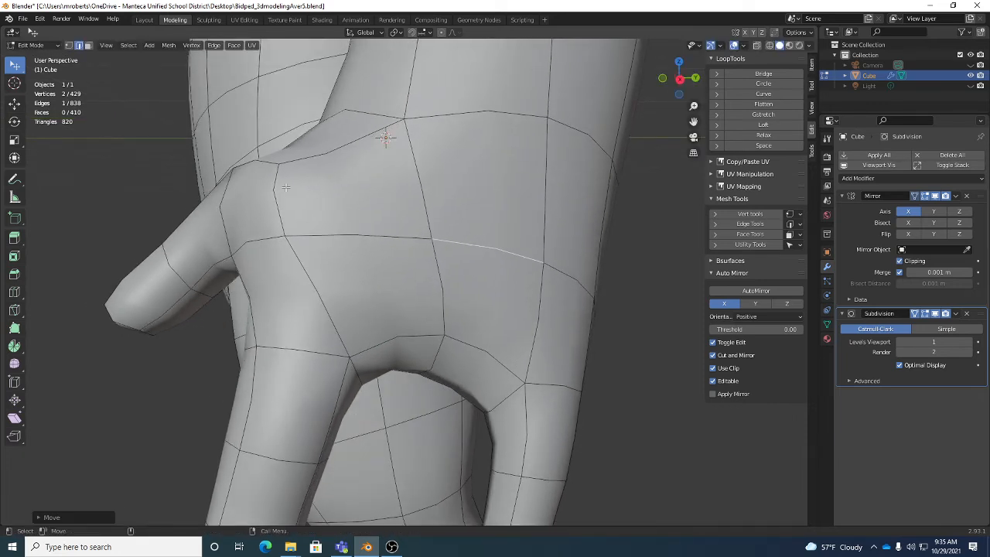
{"action": "left_click_drag", "start_coordinate": [278, 188], "coordinate": [309, 194]}
{"action": "scroll", "coordinate": [333, 178], "scroll_direction": "down", "scroll_amount": 1}
{"action": "mouse_move", "coordinate": [348, 166]}
{"action": "middle_mouse_down"}
{"action": "mouse_move", "coordinate": [417, 151]}
{"action": "mouse_move", "coordinate": [361, 151]}
{"action": "middle_mouse_up"}
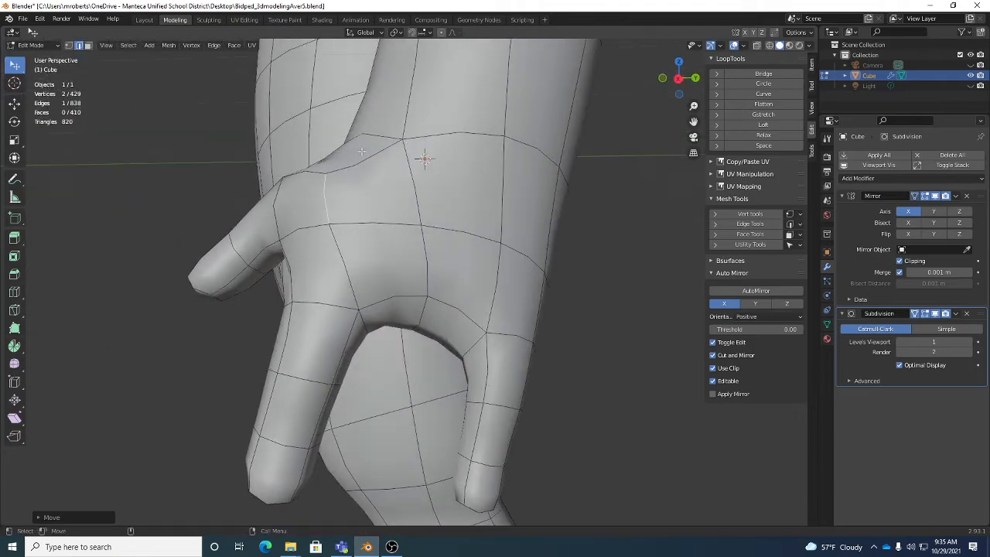
Nudge the wrist-loop edge above the thumb and rotate the edge running from the thumb base across the hand clockwise once.
{"action": "left_click_drag", "start_coordinate": [378, 141], "coordinate": [368, 136]}
{"action": "middle_click_drag", "start_coordinate": [399, 191], "coordinate": [356, 176]}
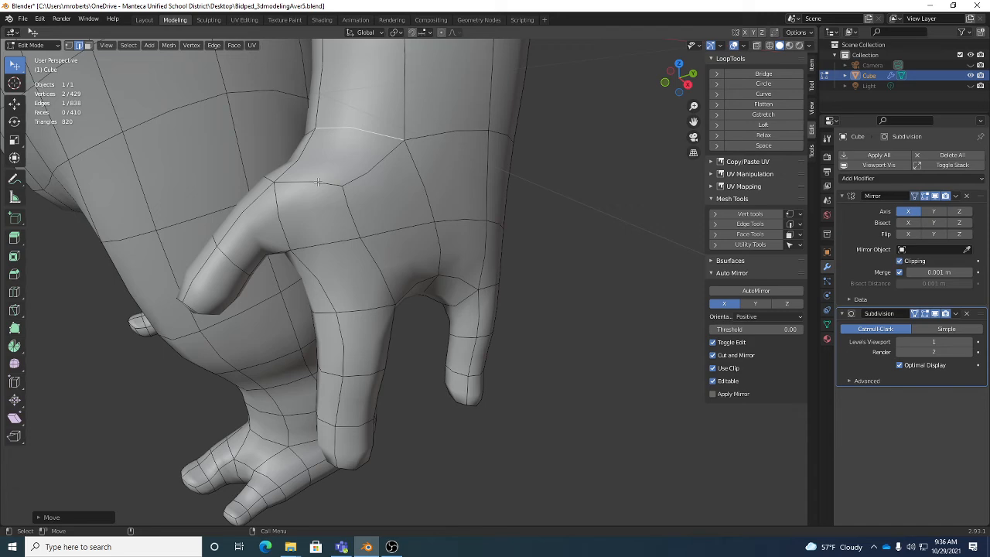
{"action": "left_click", "coordinate": [314, 183]}
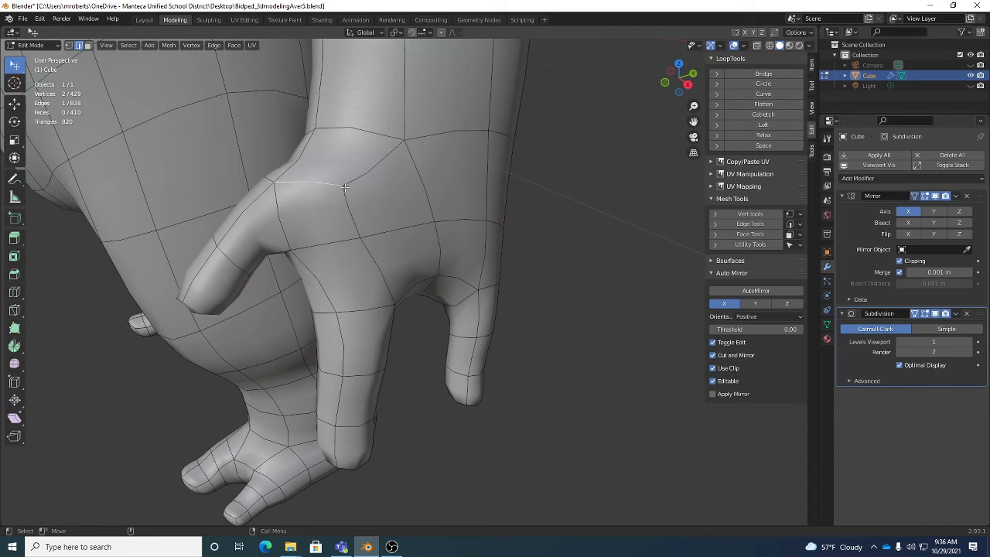
{"action": "mouse_move", "coordinate": [384, 194]}
{"action": "middle_mouse_down"}
{"action": "mouse_move", "coordinate": [399, 211]}
{"action": "mouse_move", "coordinate": [396, 190]}
{"action": "middle_mouse_up"}
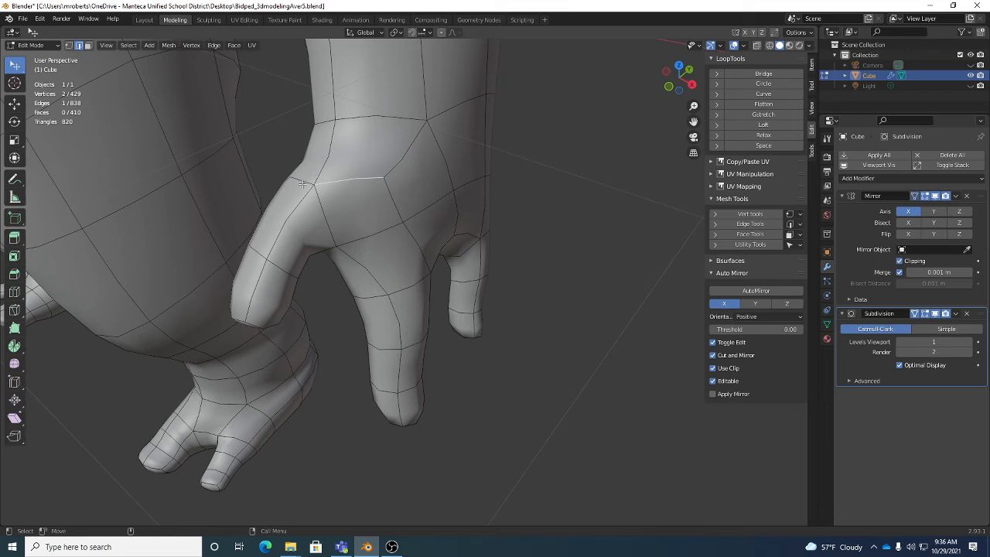
{"action": "middle_click_drag", "start_coordinate": [315, 186], "coordinate": [410, 171]}
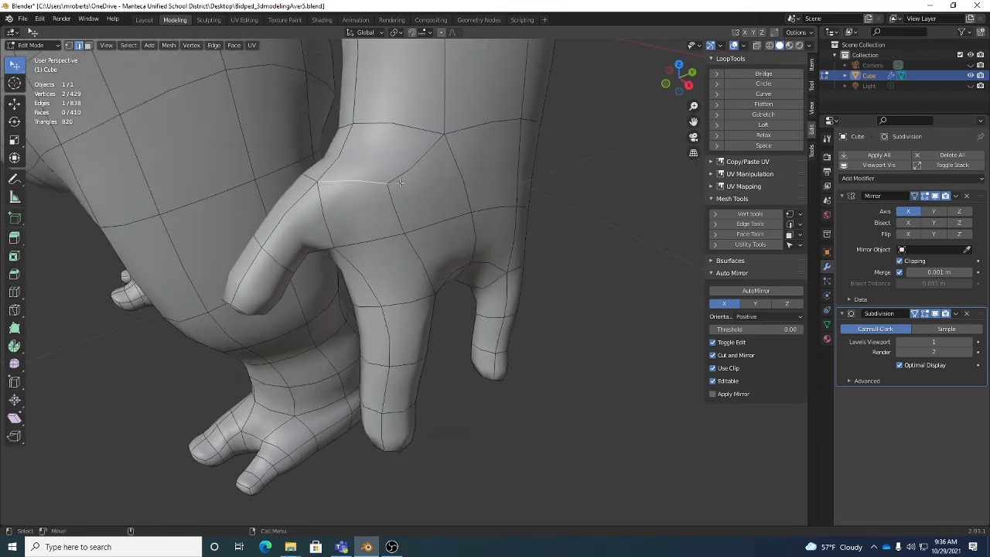
{"action": "middle_click_drag", "start_coordinate": [421, 211], "coordinate": [419, 197]}
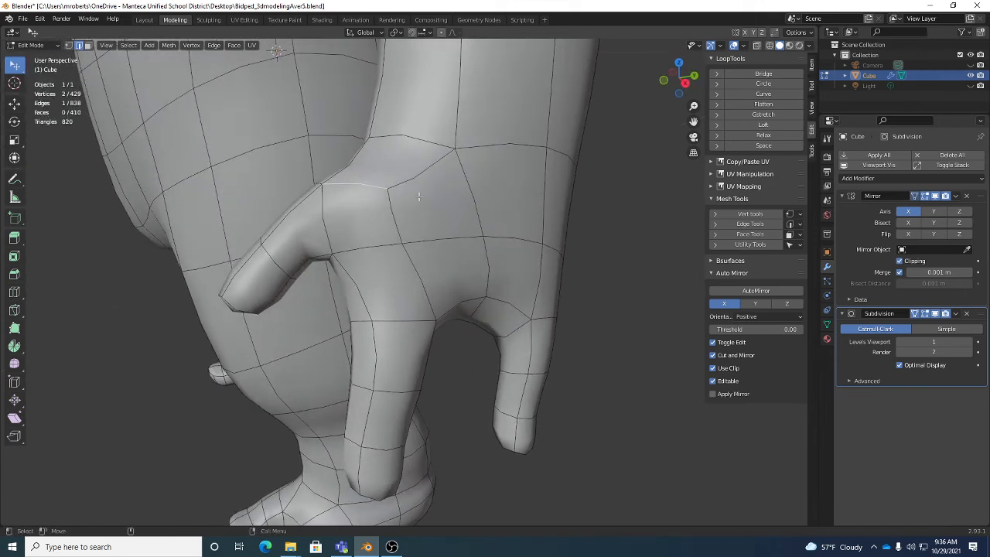
{"action": "right_click", "coordinate": [635, 208]}
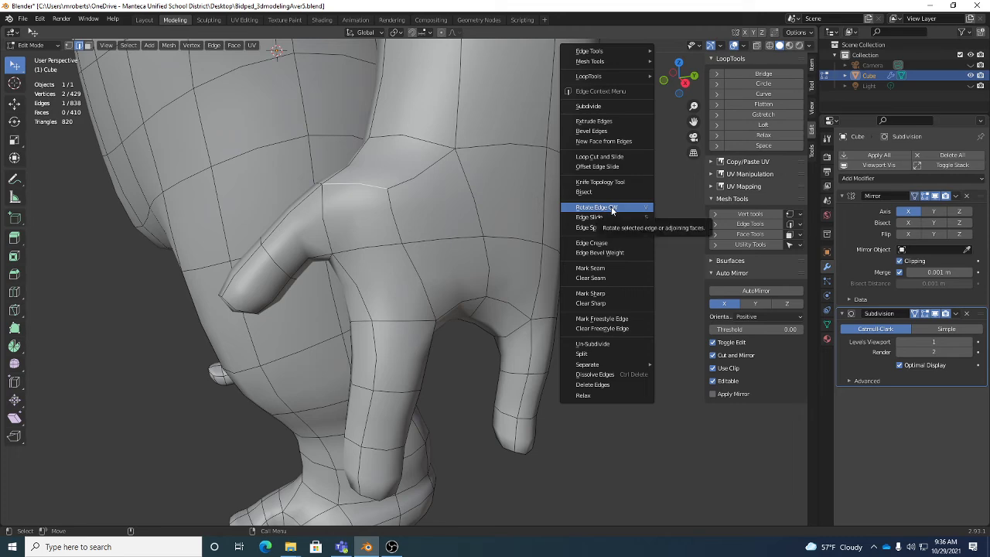
{"action": "left_click", "coordinate": [611, 206]}
{"action": "middle_click_drag", "start_coordinate": [461, 194], "coordinate": [369, 189]}
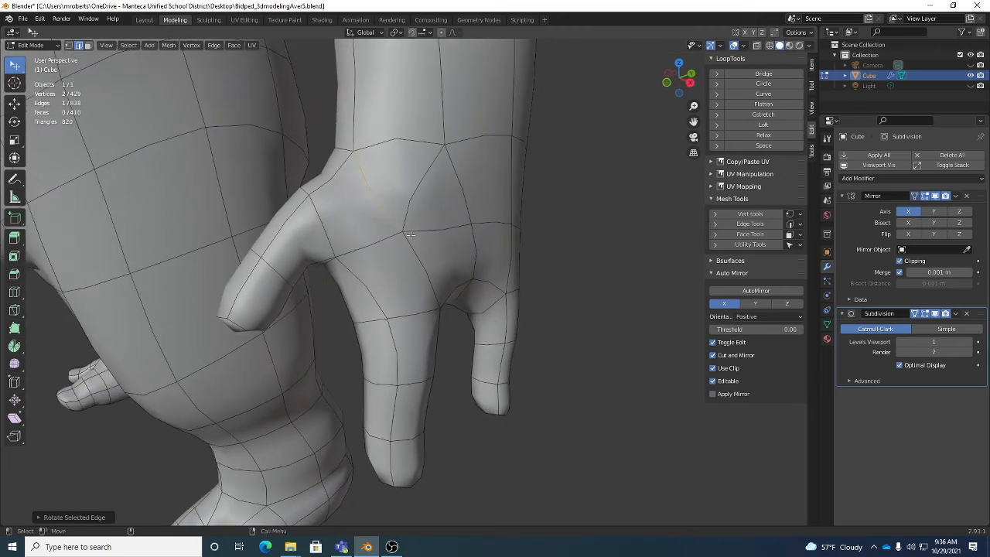
Try the selected edge's other clockwise rotations, cycling it back to run from the wrist loop's thumb side to the mid-hand loop.
{"action": "middle_click_drag", "start_coordinate": [339, 256], "coordinate": [350, 249]}
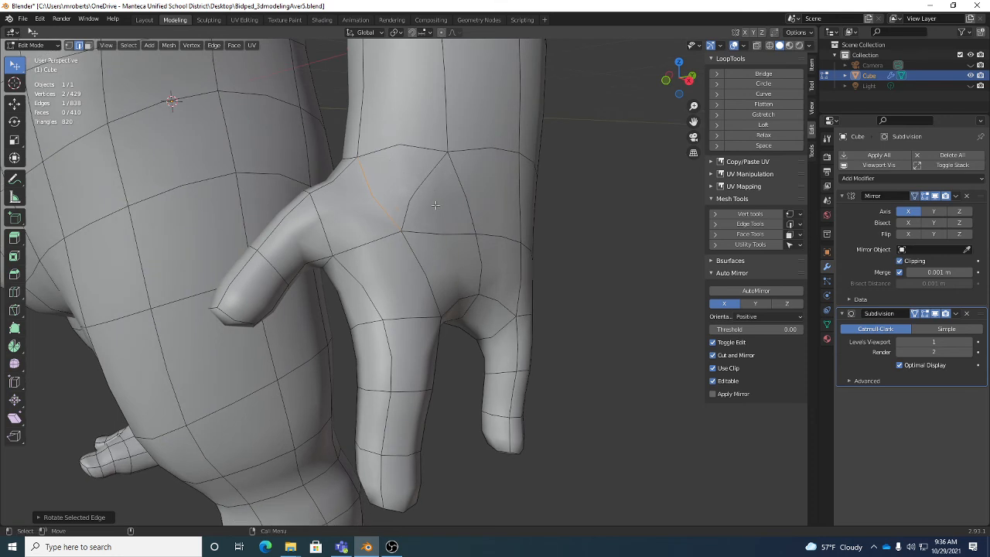
{"action": "right_click", "coordinate": [584, 226]}
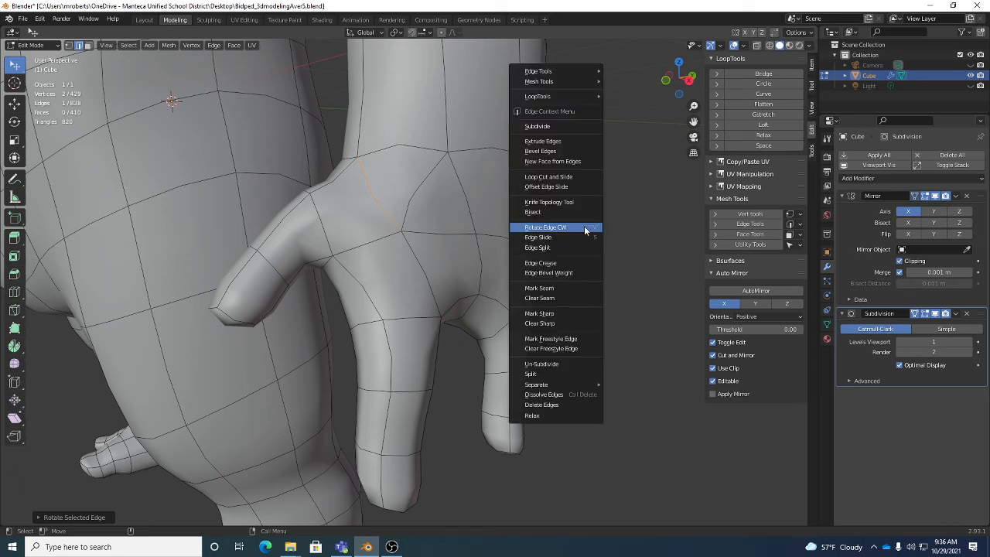
{"action": "left_click", "coordinate": [584, 226]}
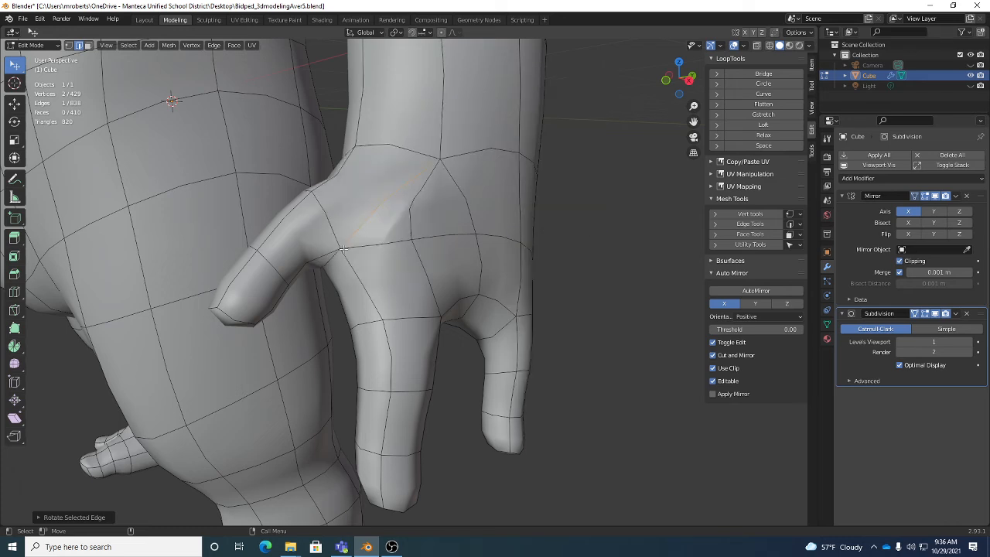
{"action": "right_click", "coordinate": [605, 268]}
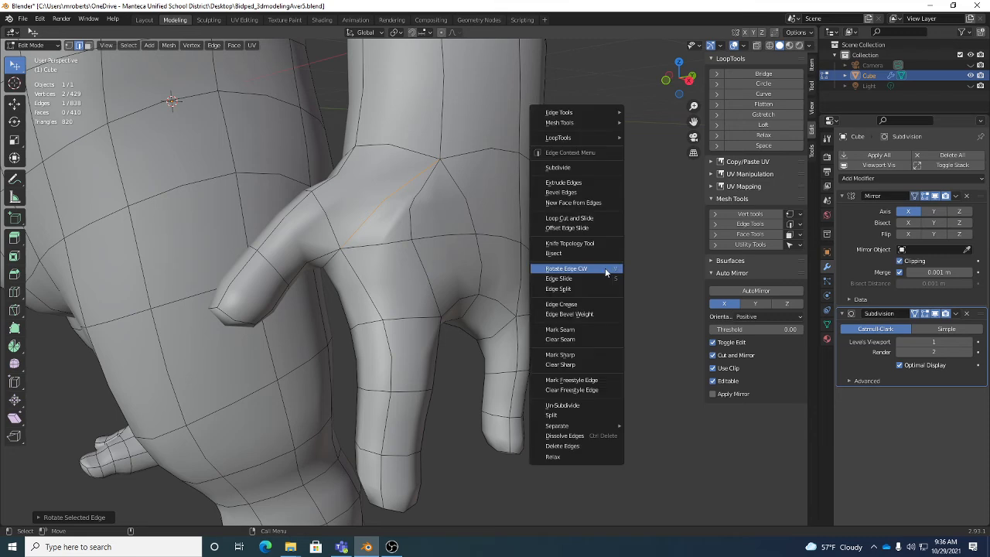
{"action": "left_click", "coordinate": [605, 268]}
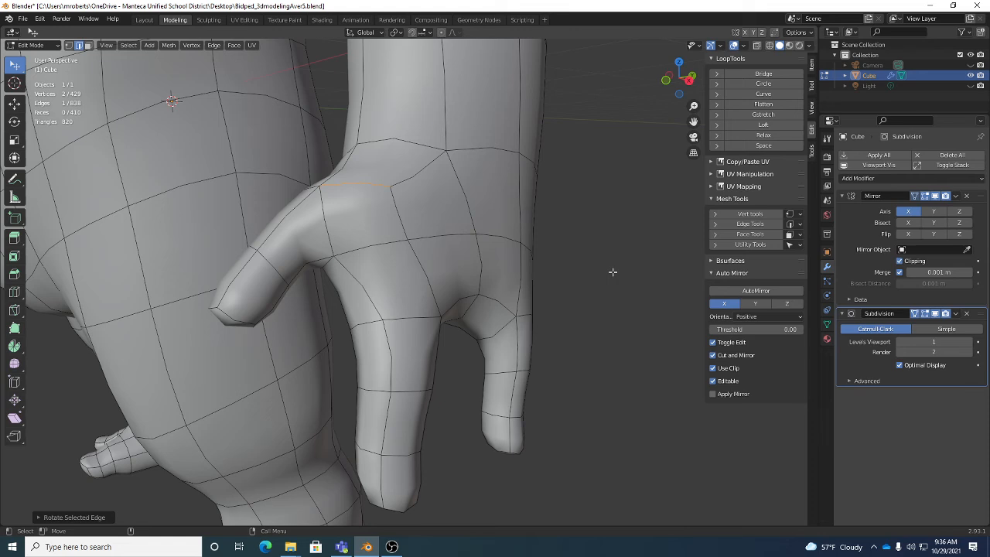
{"action": "key", "text": "shift+r"}
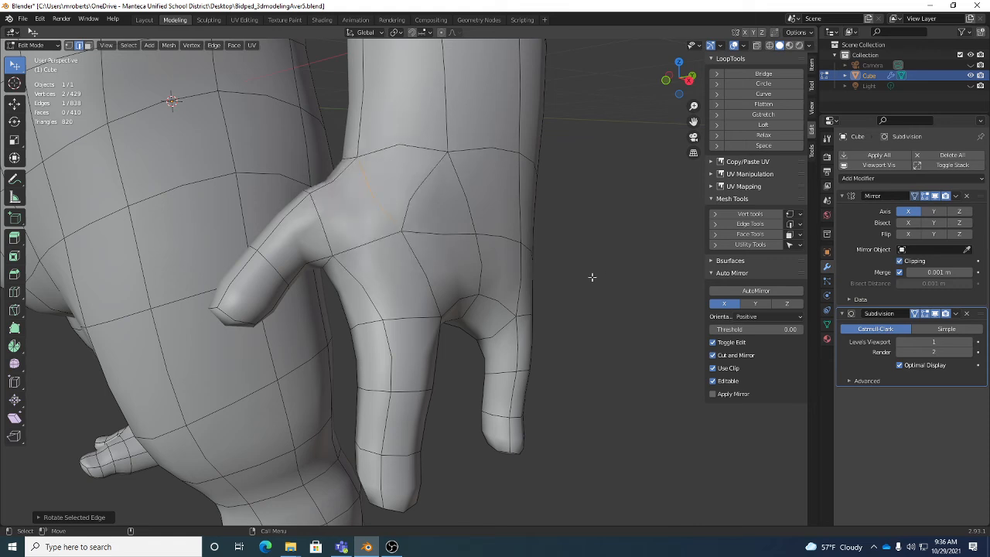
{"action": "key", "text": "shift+r"}
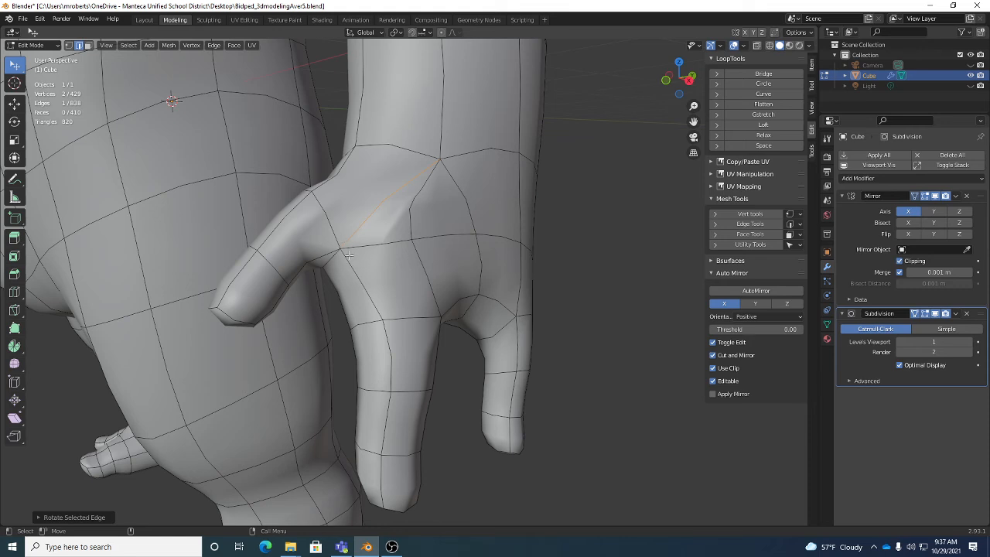
{"action": "key", "text": "shift+r"}
{"action": "key", "text": "shift+r"}
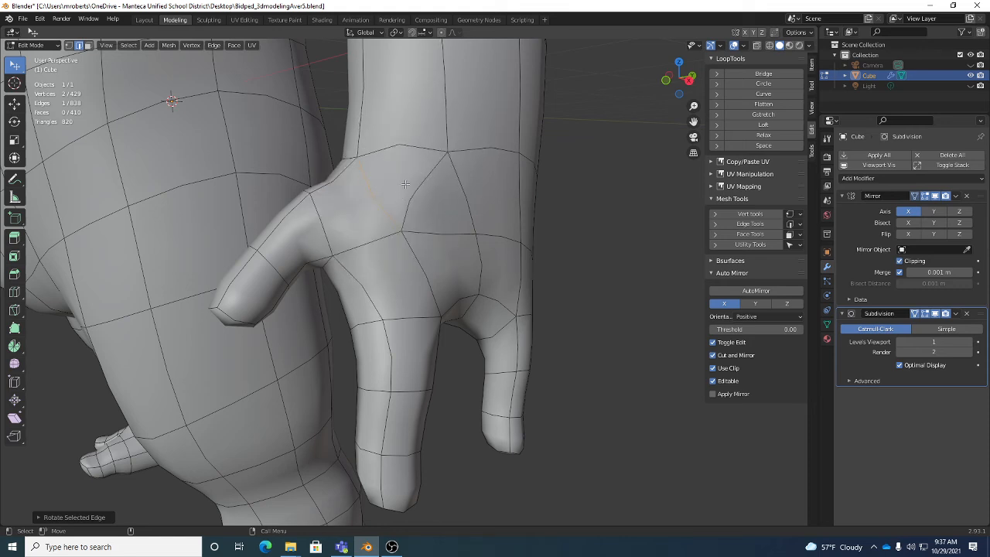
{"action": "key", "text": "shift+r"}
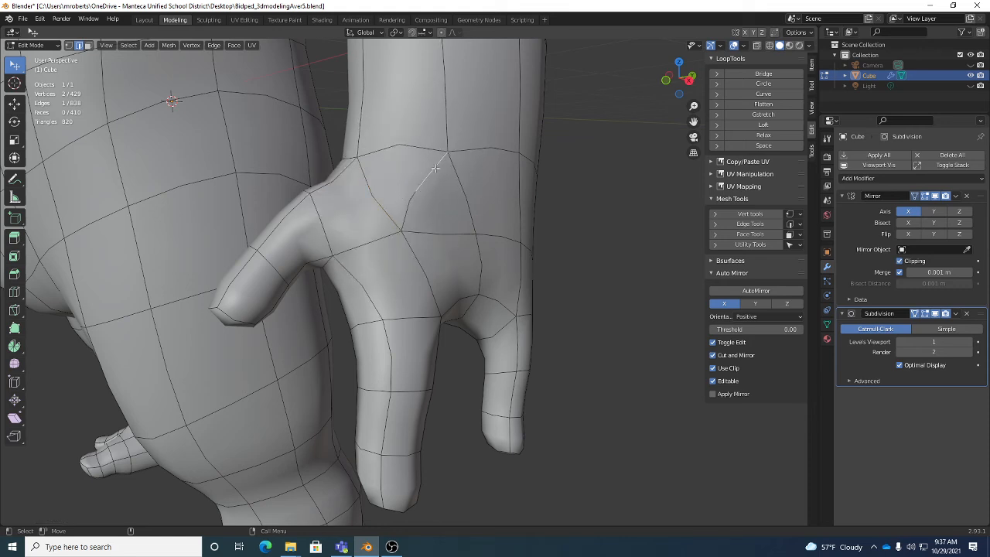
Dissolve the surplus bent edge running from the middle of the wrist loop down to the mid-hand loop junction.
{"action": "left_click", "coordinate": [410, 203]}
{"action": "left_click", "coordinate": [435, 175]}
{"action": "key", "text": "x"}
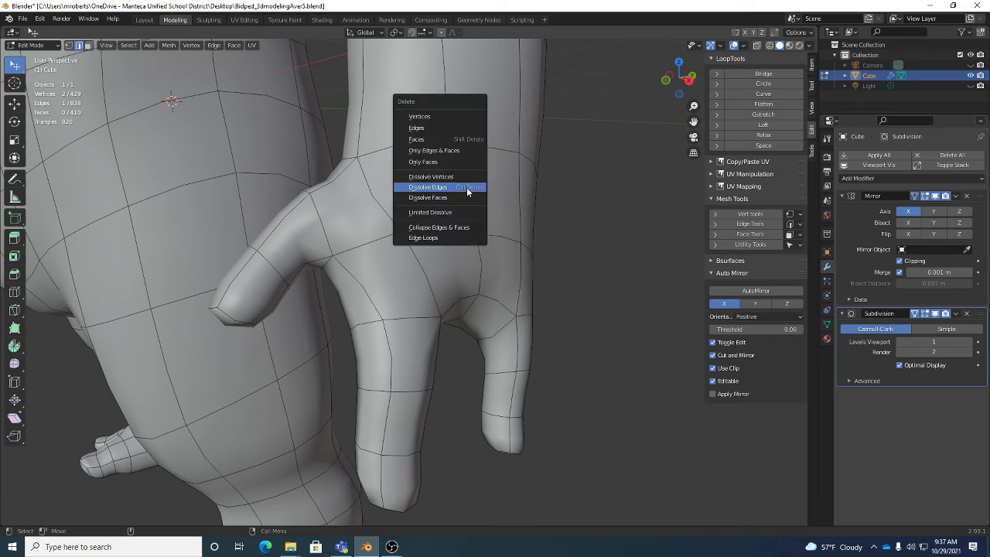
{"action": "left_click", "coordinate": [467, 187]}
{"action": "middle_click_drag", "start_coordinate": [553, 221], "coordinate": [515, 205]}
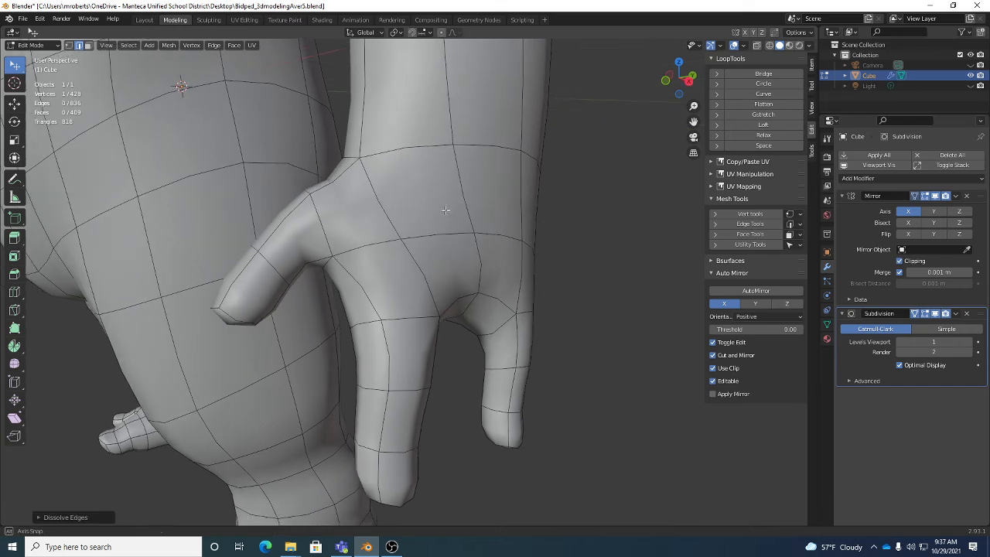
Even out the hand's edge spacing by slightly moving the wrist-loop and mid-hand edges and the neighbouring forearm edges.
{"action": "left_click_drag", "start_coordinate": [364, 160], "coordinate": [422, 139]}
{"action": "middle_click_drag", "start_coordinate": [481, 172], "coordinate": [370, 180]}
{"action": "left_click_drag", "start_coordinate": [393, 234], "coordinate": [394, 239]}
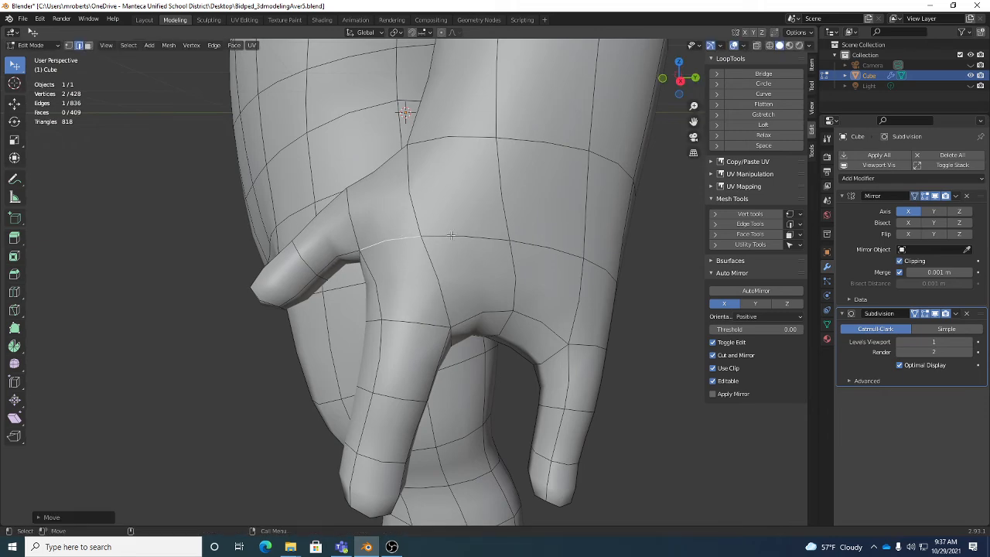
{"action": "middle_click_drag", "start_coordinate": [451, 235], "coordinate": [513, 262]}
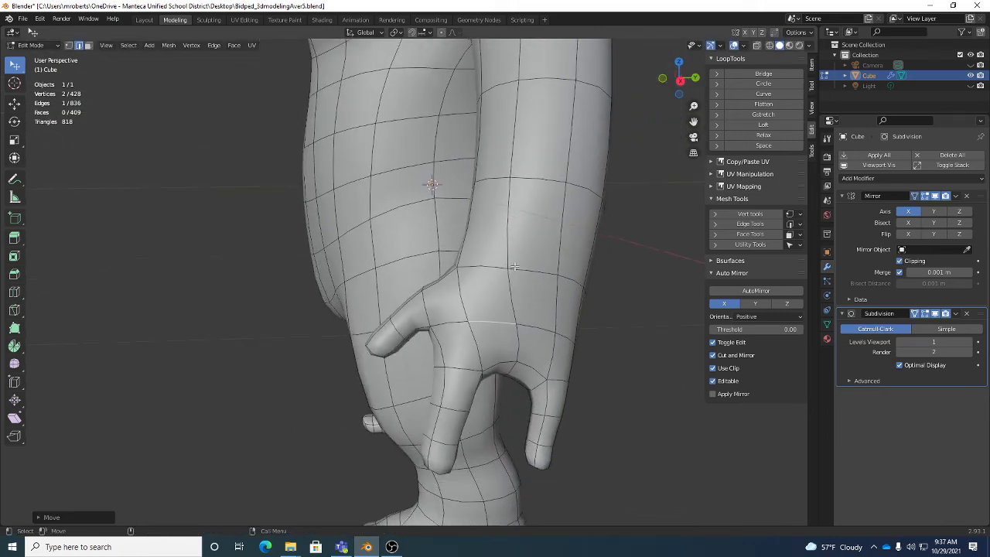
{"action": "left_click_drag", "start_coordinate": [516, 267], "coordinate": [522, 267]}
{"action": "left_click_drag", "start_coordinate": [512, 224], "coordinate": [523, 225]}
{"action": "left_click_drag", "start_coordinate": [539, 181], "coordinate": [544, 182]}
{"action": "middle_click_drag", "start_coordinate": [433, 290], "coordinate": [493, 276]}
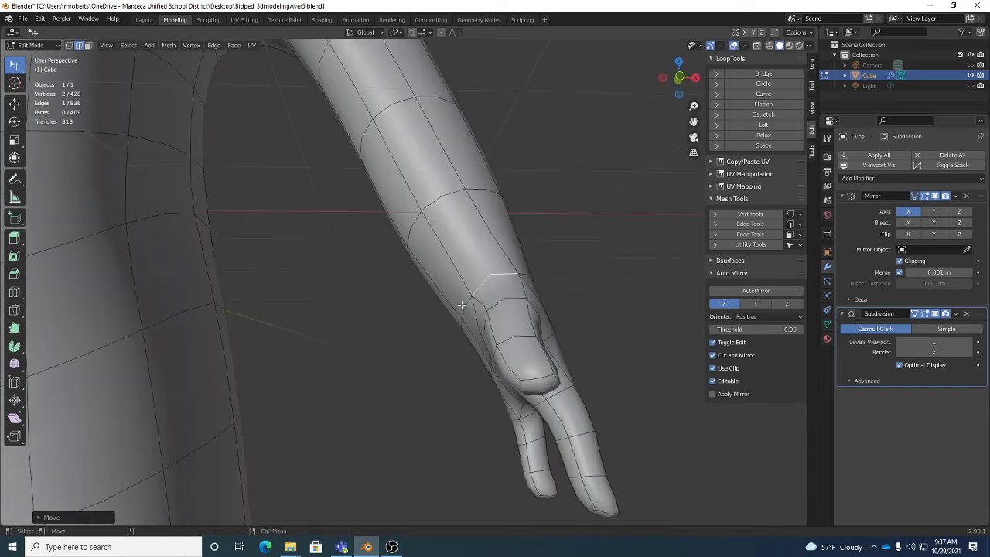
Rotate the short edge in the web between the thumb and the neighbouring finger to reangle it.
{"action": "middle_click_drag", "start_coordinate": [462, 306], "coordinate": [507, 306]}
{"action": "left_click", "coordinate": [511, 302]}
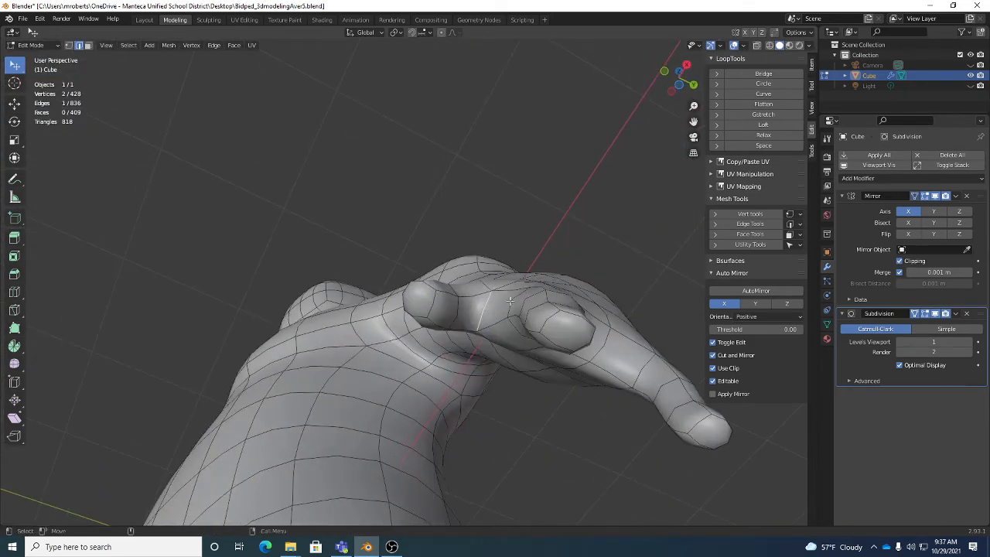
{"action": "key", "text": "r"}
{"action": "left_click_drag", "start_coordinate": [630, 287], "coordinate": [597, 215]}
{"action": "middle_click_drag", "start_coordinate": [594, 218], "coordinate": [648, 317]}
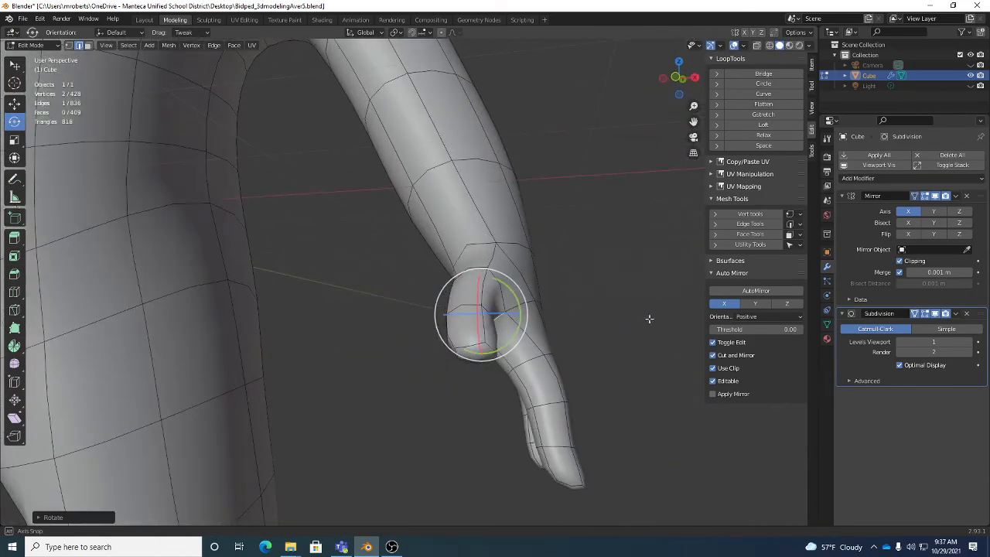
Move the wrist-loop vertex above the thumb slightly up and outward along the forearm in vertex mode.
{"action": "key", "text": "w"}
{"action": "key", "text": "1"}
{"action": "left_click_drag", "start_coordinate": [498, 243], "coordinate": [508, 233]}
{"action": "middle_click_drag", "start_coordinate": [508, 233], "coordinate": [507, 268]}
{"action": "left_click", "coordinate": [498, 315]}
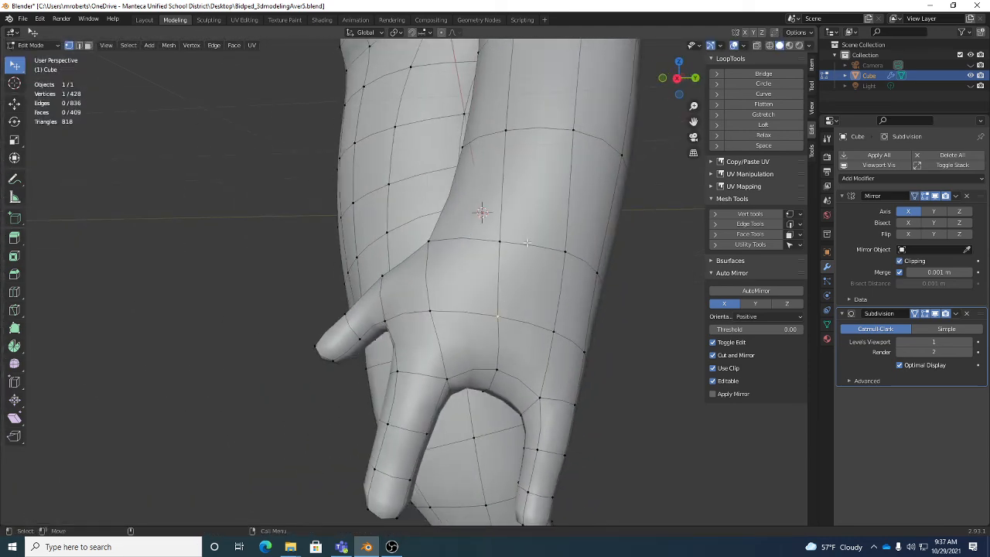
Reposition the face just above the wrist loop and a neighbouring face on the hand to smooth the wrist's profile.
{"action": "key", "text": "3"}
{"action": "left_click", "coordinate": [532, 210]}
{"action": "middle_click_drag", "start_coordinate": [531, 210], "coordinate": [471, 283]}
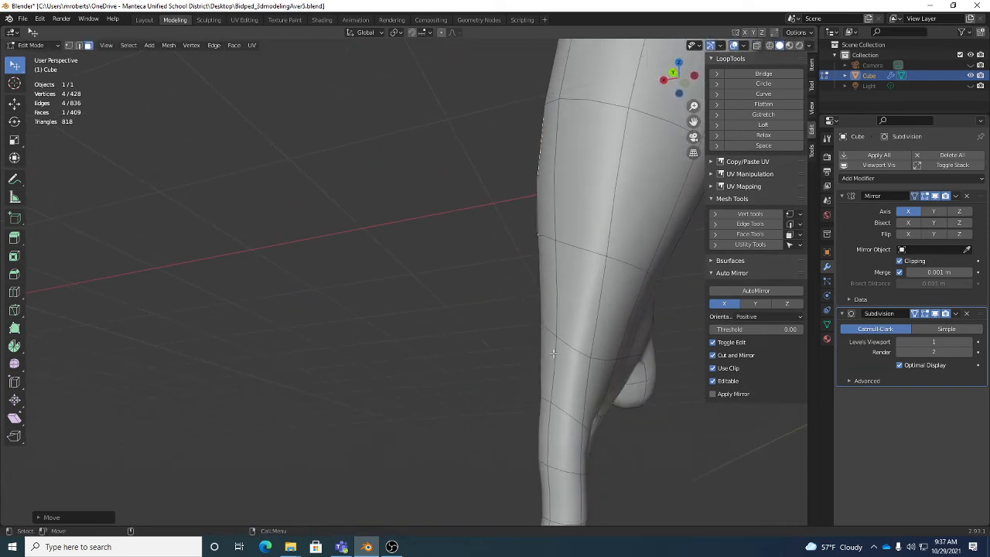
{"action": "key", "text": "g"}
{"action": "left_click", "coordinate": [545, 362]}
{"action": "middle_click_drag", "start_coordinate": [546, 362], "coordinate": [459, 269]}
{"action": "left_click", "coordinate": [565, 283]}
{"action": "key", "text": "g"}
{"action": "left_click", "coordinate": [568, 287]}
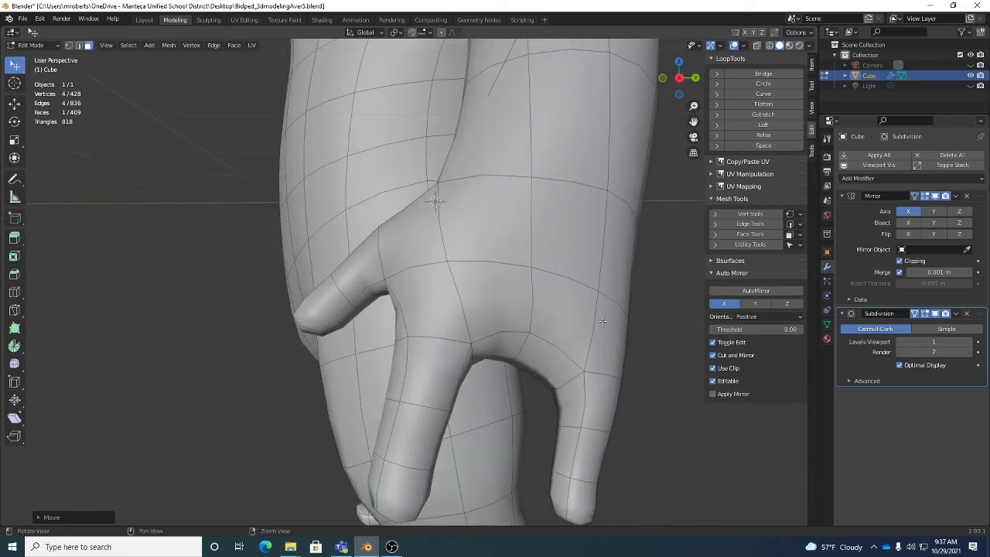
Shift the central mid-hand edge and the wrist-loop edge above it slightly away from the thumb side.
{"action": "key", "text": "2"}
{"action": "left_click_drag", "start_coordinate": [469, 263], "coordinate": [476, 263]}
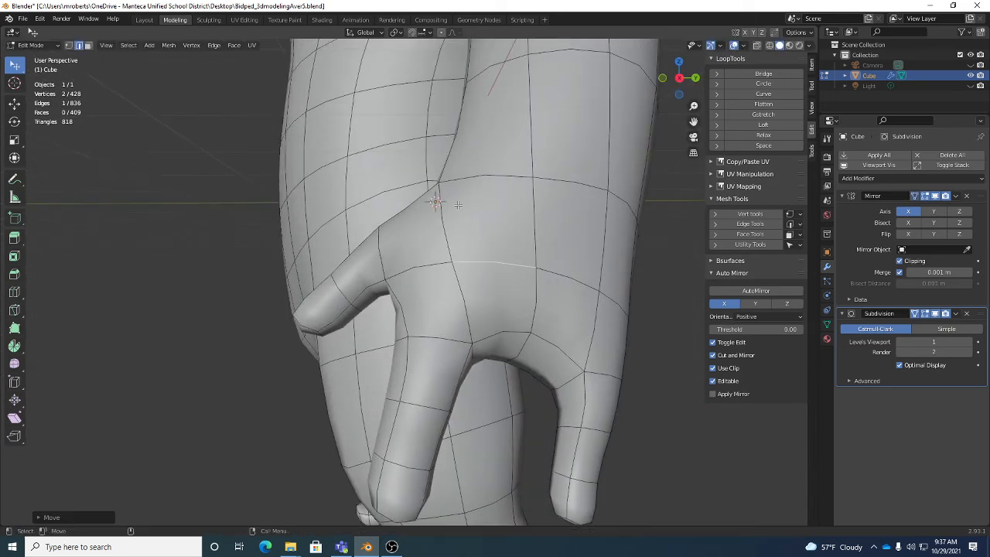
{"action": "left_click_drag", "start_coordinate": [465, 179], "coordinate": [474, 180]}
{"action": "middle_click_drag", "start_coordinate": [475, 180], "coordinate": [394, 171]}
Raise the edge across the base of the finger beside the thumb slightly and adjust the lengthwise edge between wrist and mid-hand loops.
{"action": "middle_click_drag", "start_coordinate": [529, 236], "coordinate": [514, 358]}
{"action": "scroll", "coordinate": [504, 298], "scroll_direction": "down", "scroll_amount": 8}
{"action": "left_click_drag", "start_coordinate": [515, 359], "coordinate": [561, 297], "text": "alt"}
{"action": "scroll", "coordinate": [542, 321], "scroll_direction": "up", "scroll_amount": 3}
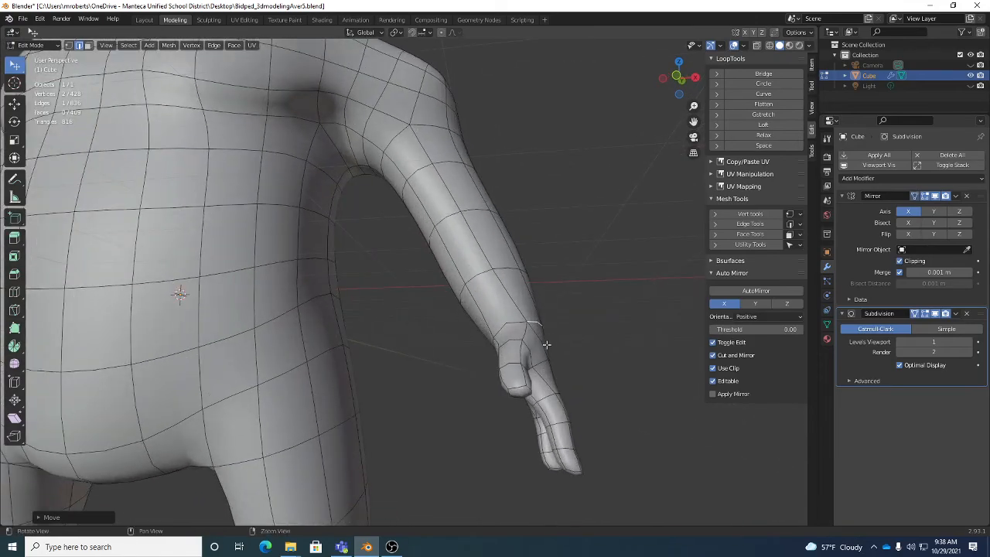
{"action": "left_click_drag", "start_coordinate": [543, 361], "coordinate": [583, 390]}
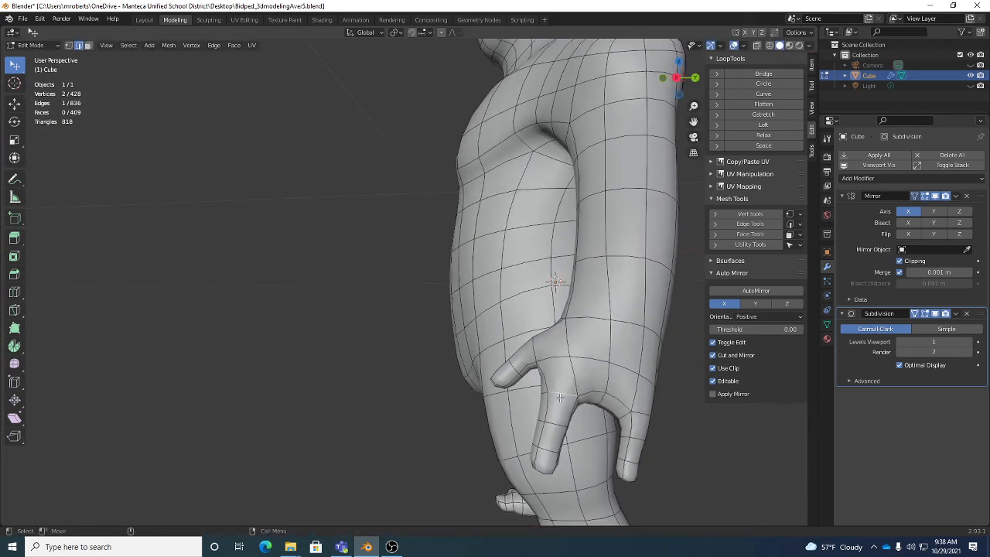
{"action": "mouse_move", "coordinate": [560, 398]}
{"action": "left_mouse_down", "text": "alt"}
{"action": "mouse_move", "coordinate": [576, 403]}
{"action": "mouse_move", "coordinate": [559, 392]}
{"action": "left_mouse_up", "text": "alt"}
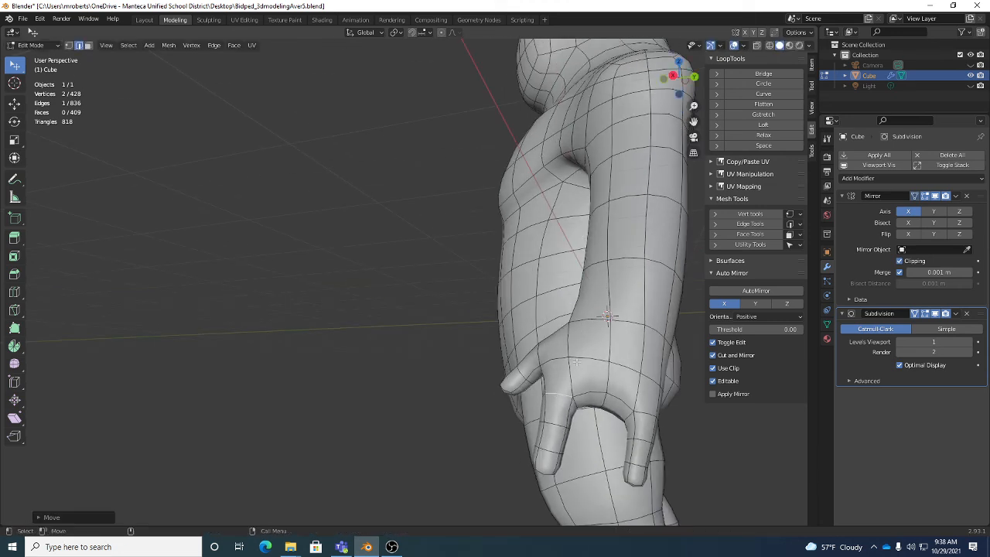
{"action": "left_click", "coordinate": [619, 262]}
{"action": "middle_click_drag", "start_coordinate": [633, 369], "coordinate": [664, 365]}
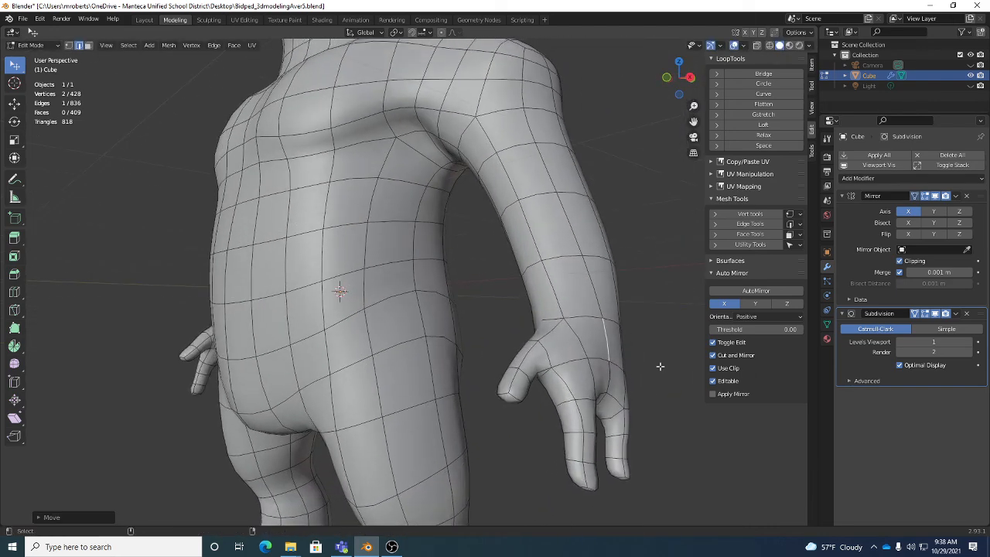
Save the model file and switch to the OBS recording window.
{"action": "key", "text": "ctrl+s"}
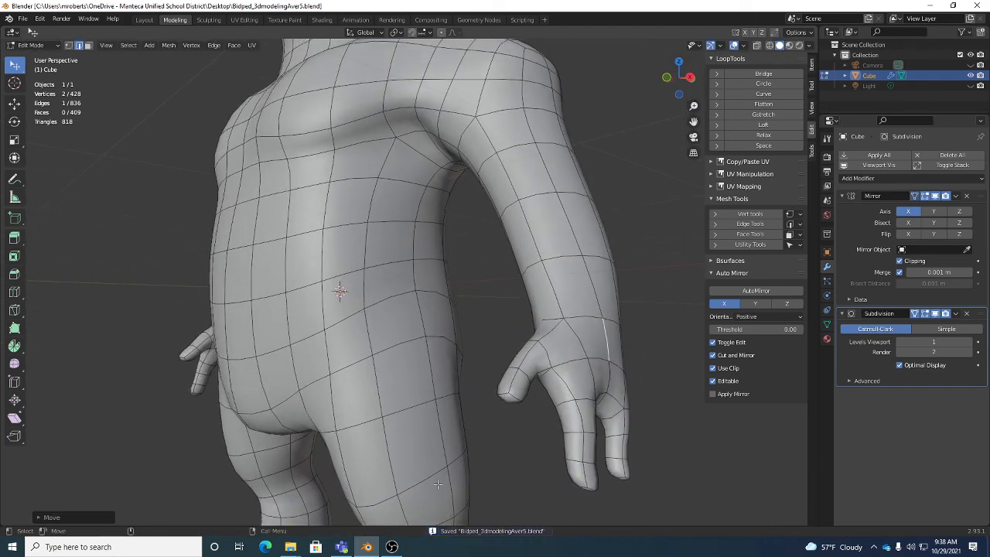
{"action": "left_click", "coordinate": [392, 547]}
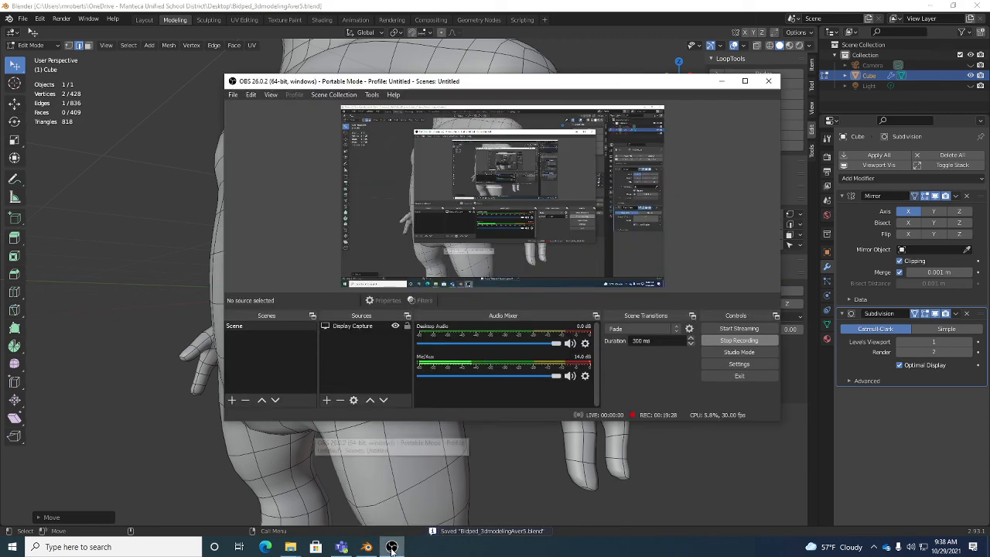